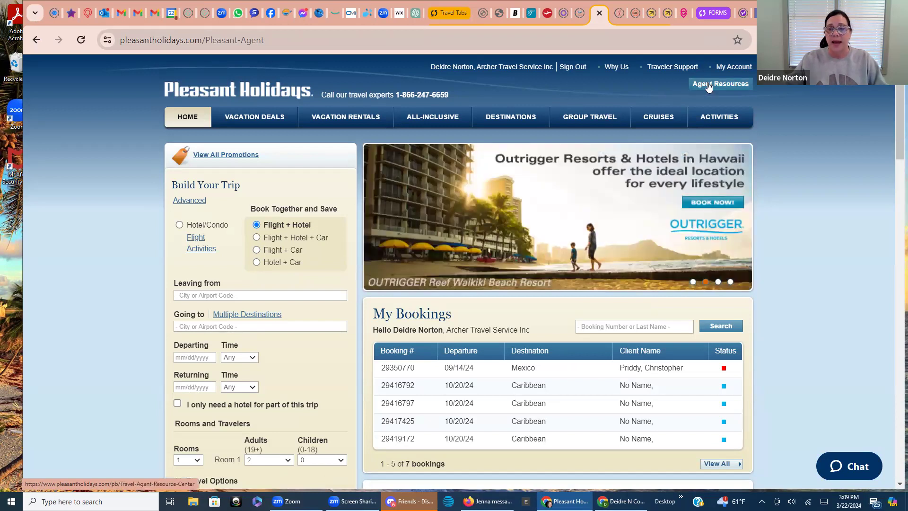
Open Agent Resources and browse the self-service tools and tutorials, ending back at the top
{"action": "left_click", "coordinate": [708, 84]}
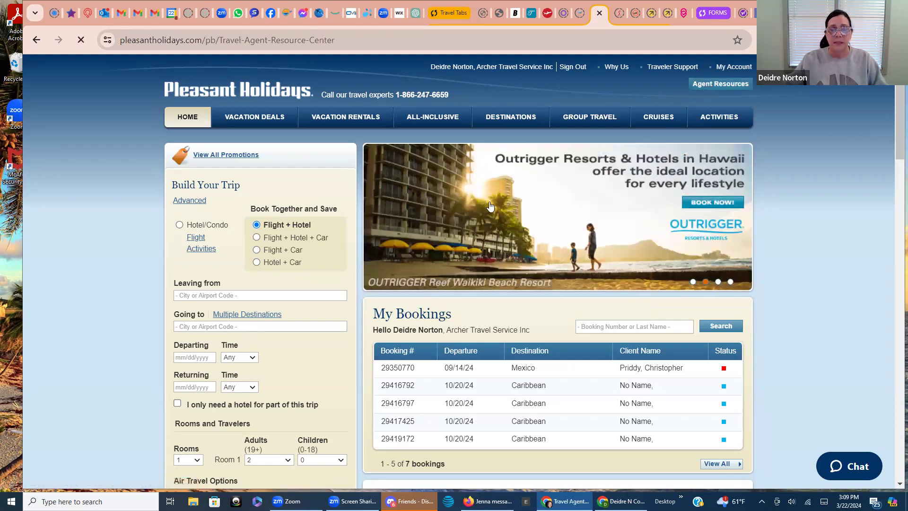
{"action": "scroll", "coordinate": [437, 265], "scroll_direction": "down", "scroll_amount": 3}
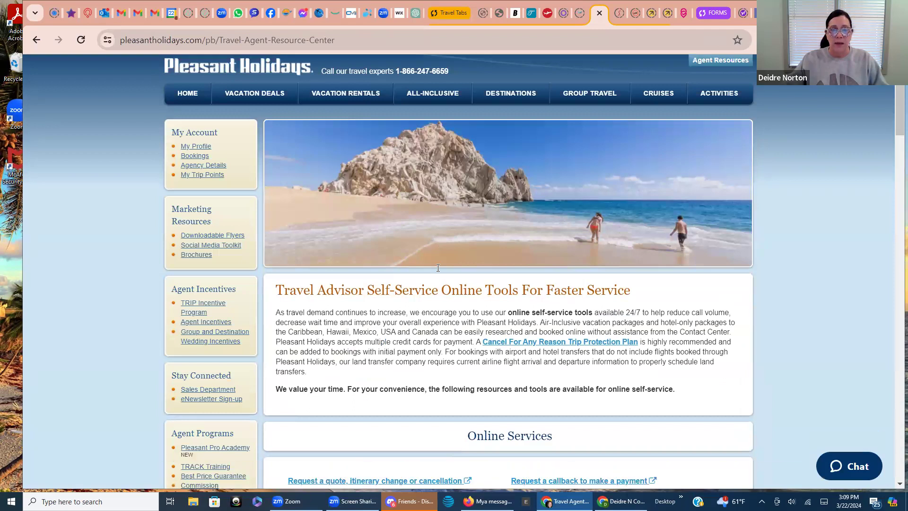
{"action": "scroll", "coordinate": [437, 273], "scroll_direction": "down", "scroll_amount": 2}
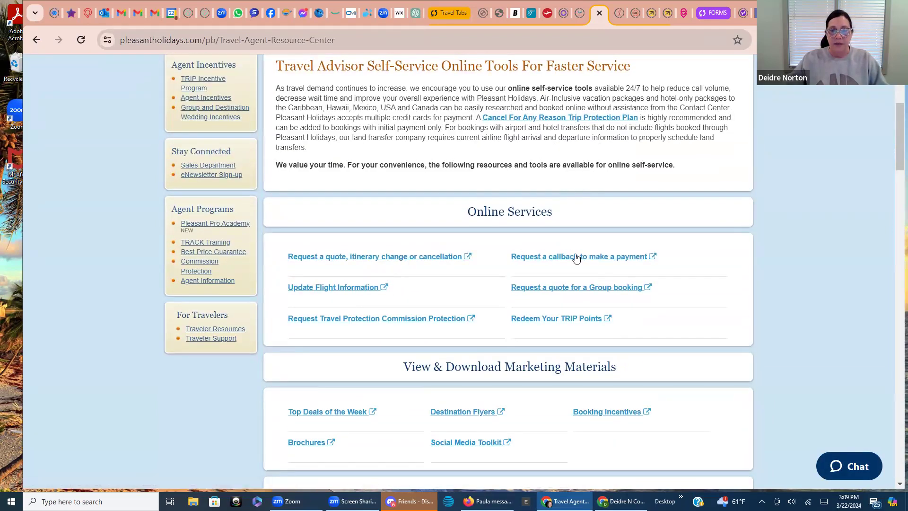
{"action": "scroll", "coordinate": [483, 345], "scroll_direction": "down", "scroll_amount": 1}
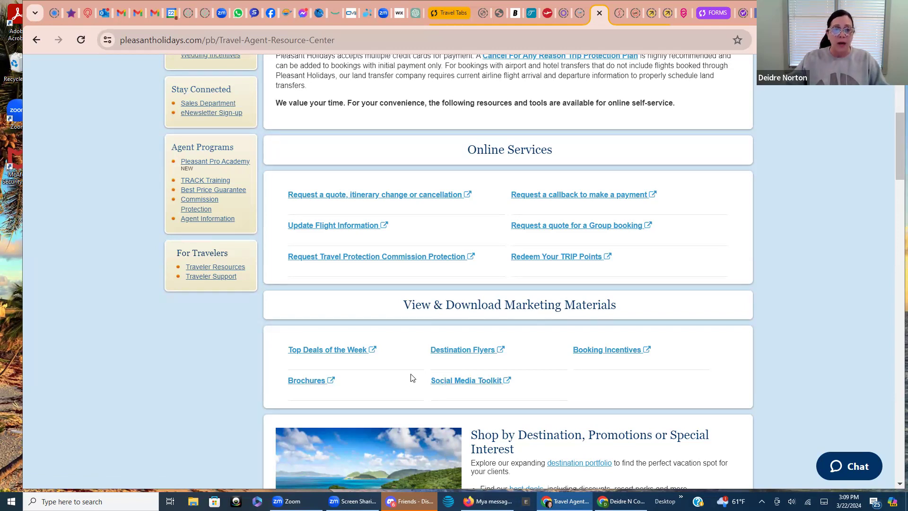
{"action": "scroll", "coordinate": [461, 378], "scroll_direction": "down", "scroll_amount": 1}
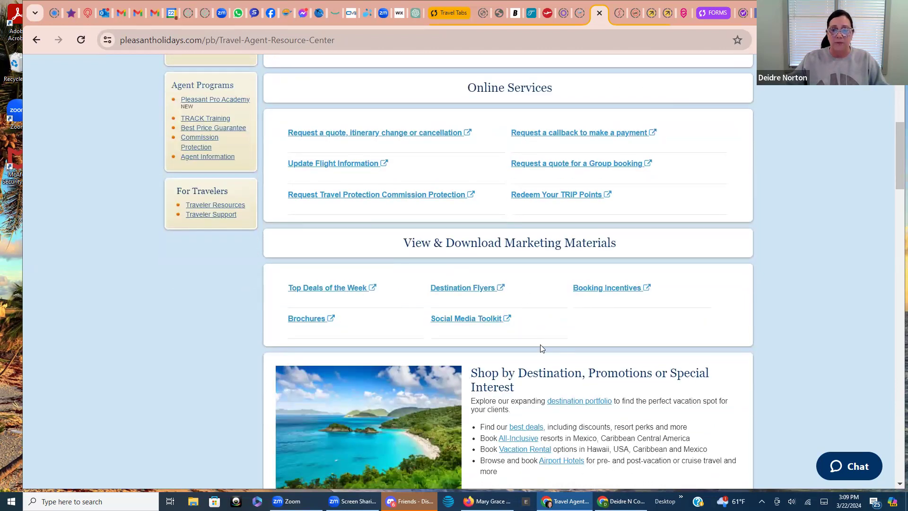
{"action": "scroll", "coordinate": [528, 377], "scroll_direction": "down", "scroll_amount": 3}
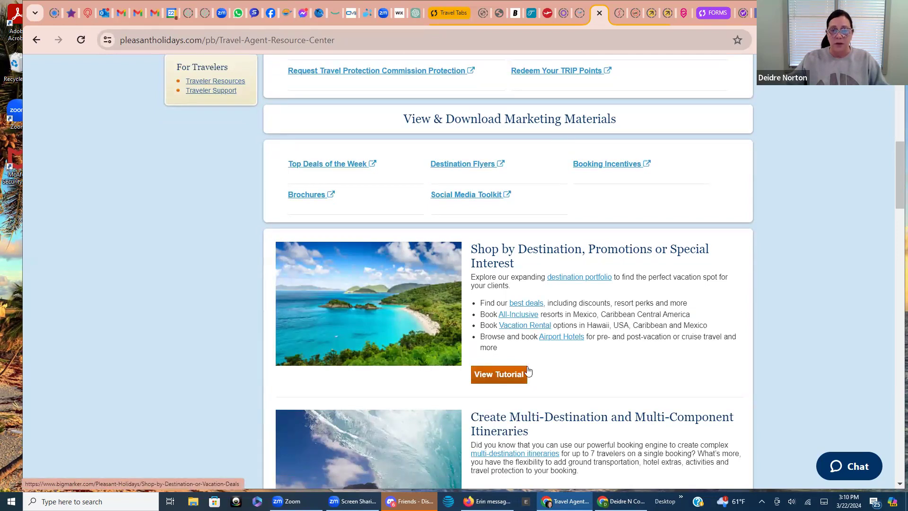
{"action": "scroll", "coordinate": [511, 377], "scroll_direction": "down", "scroll_amount": 3}
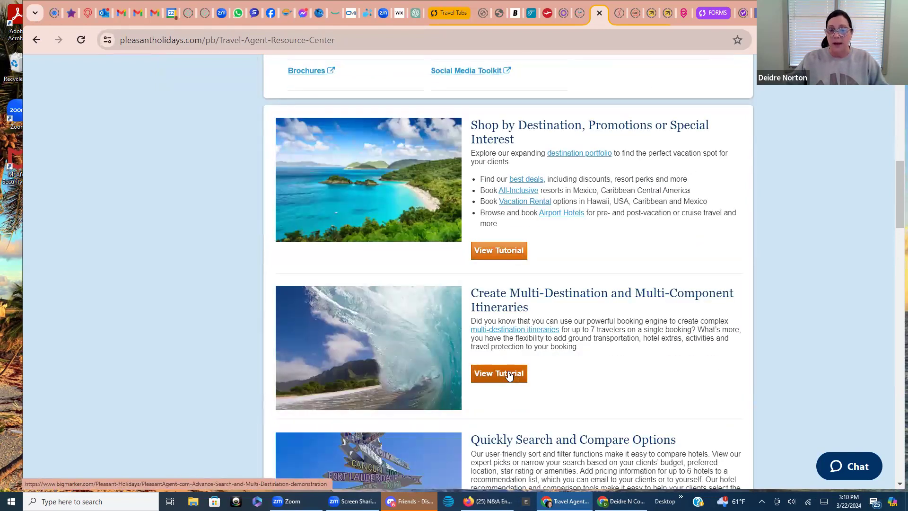
{"action": "scroll", "coordinate": [509, 375], "scroll_direction": "down", "scroll_amount": 1}
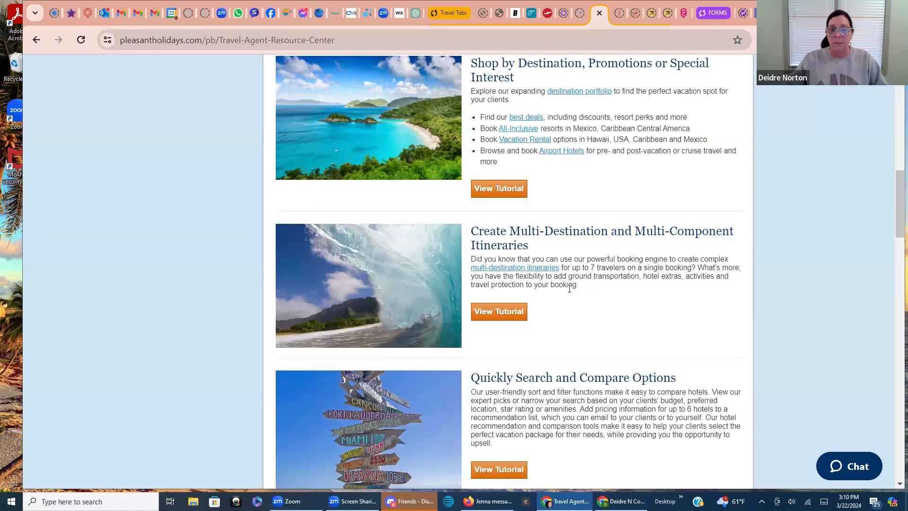
{"action": "scroll", "coordinate": [555, 326], "scroll_direction": "down", "scroll_amount": 2}
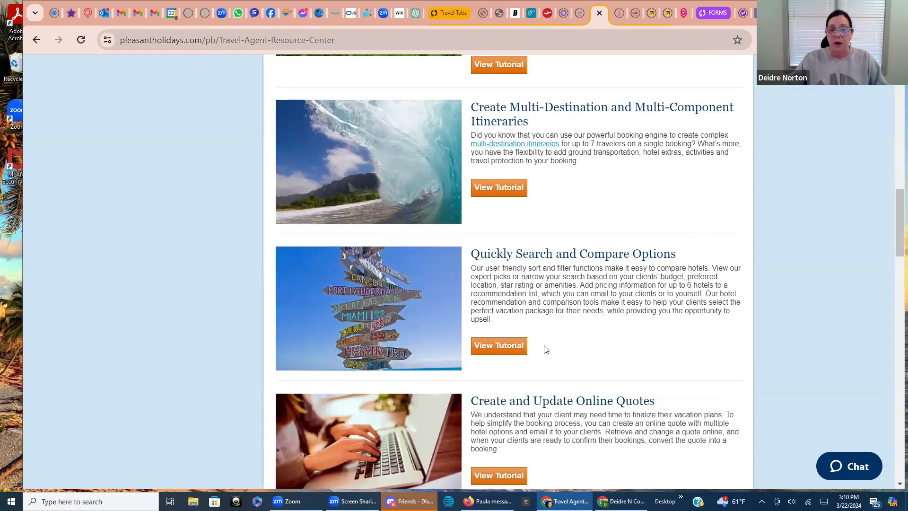
{"action": "scroll", "coordinate": [544, 349], "scroll_direction": "down", "scroll_amount": 1}
{"action": "scroll", "coordinate": [558, 356], "scroll_direction": "down", "scroll_amount": 2}
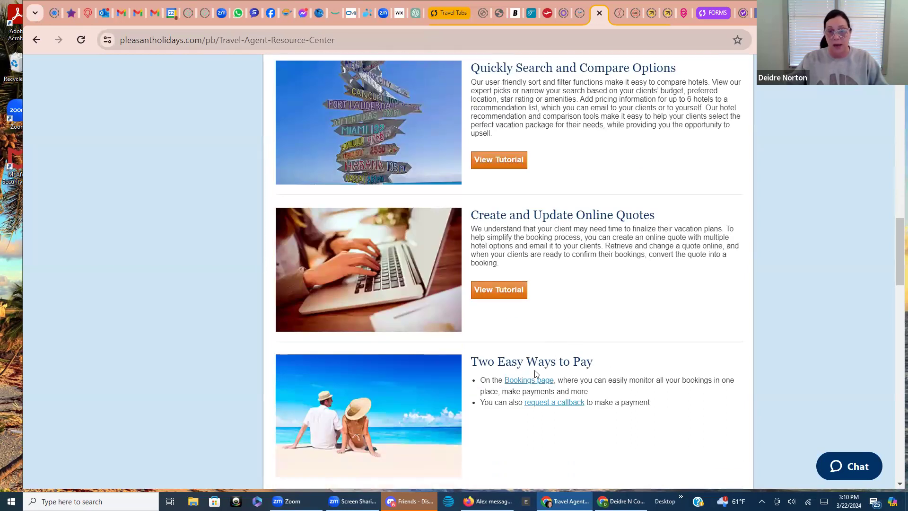
{"action": "scroll", "coordinate": [556, 379], "scroll_direction": "down", "scroll_amount": 3}
{"action": "scroll", "coordinate": [550, 379], "scroll_direction": "up", "scroll_amount": 15}
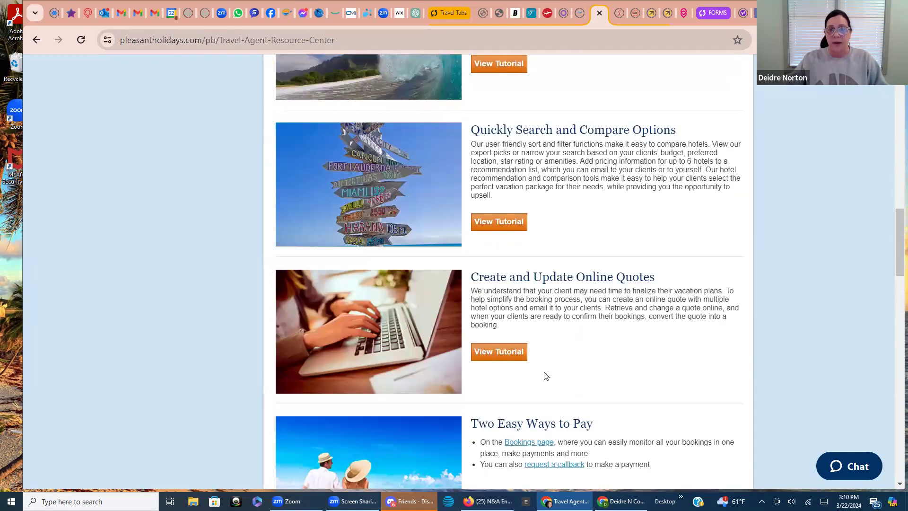
{"action": "scroll", "coordinate": [543, 369], "scroll_direction": "up", "scroll_amount": 4}
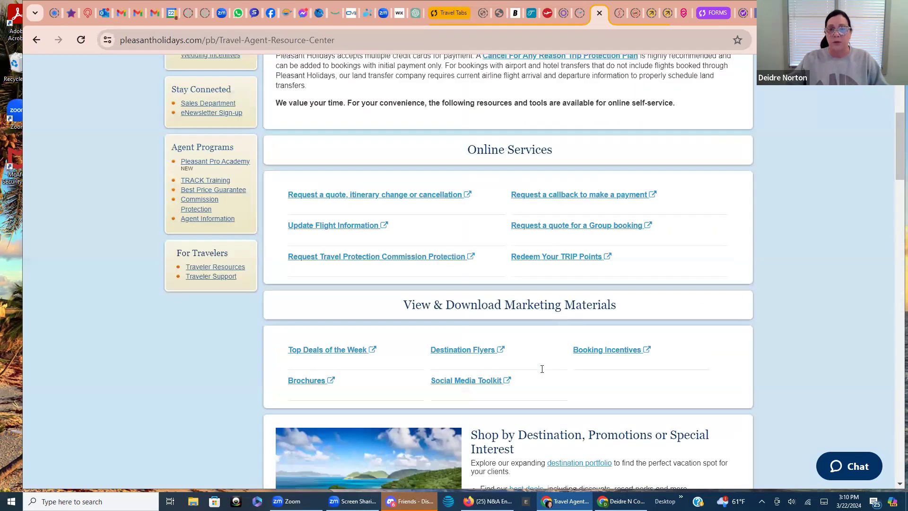
{"action": "scroll", "coordinate": [538, 372], "scroll_direction": "up", "scroll_amount": 4}
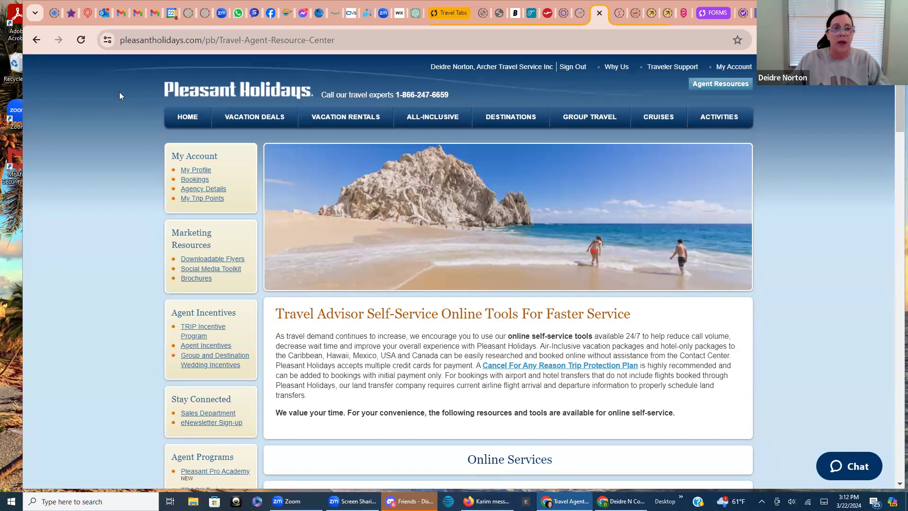
Go back to the agent home page with the Build Your Trip form using the Pleasant Holidays logo
{"action": "left_click", "coordinate": [214, 88]}
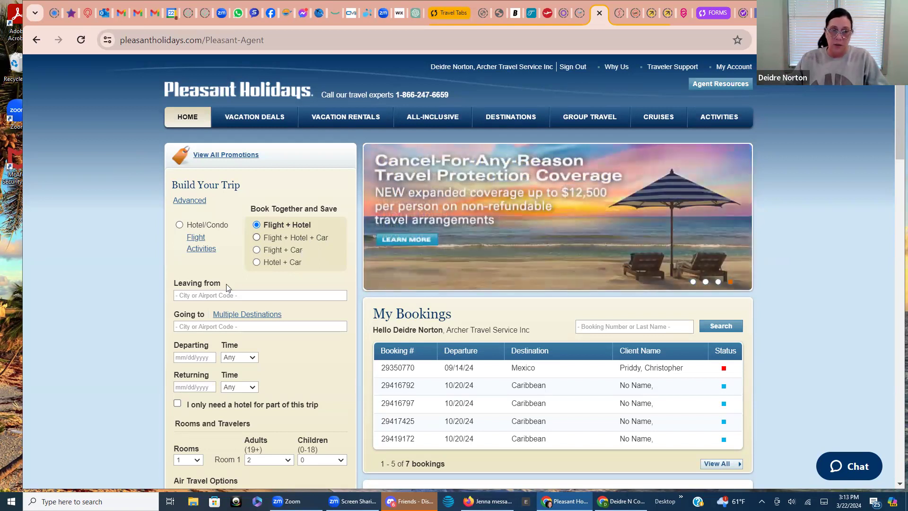
Set Leaving from to Atlanta, Georgia (ATL) and Going to to Cancun
{"action": "left_click", "coordinate": [222, 297]}
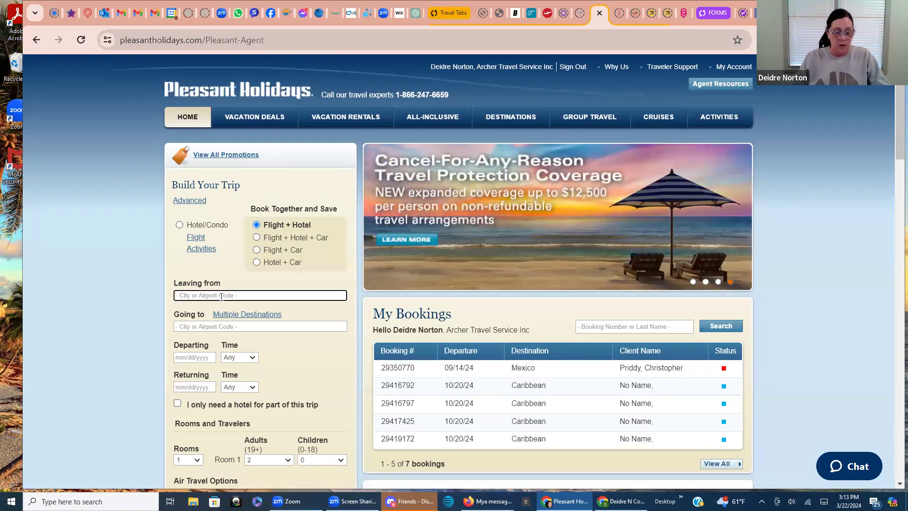
{"action": "type", "text": "At"}
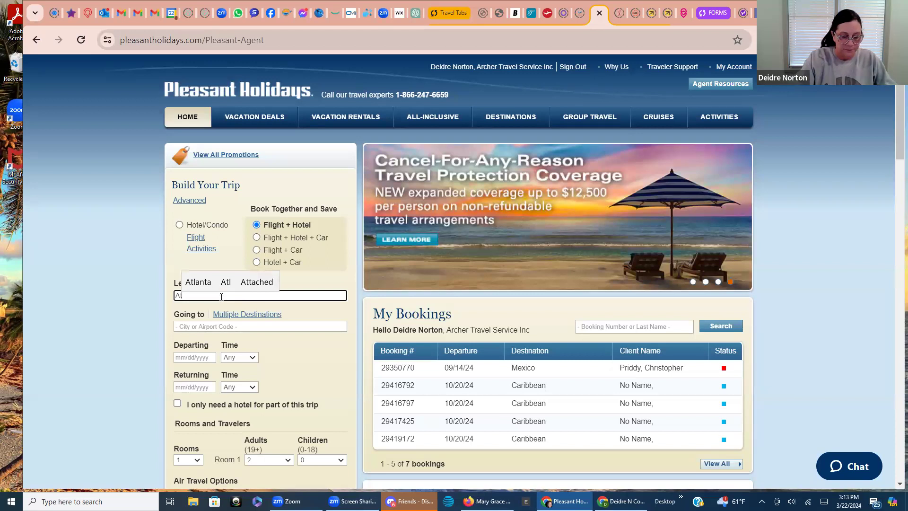
{"action": "type", "text": "lanta"}
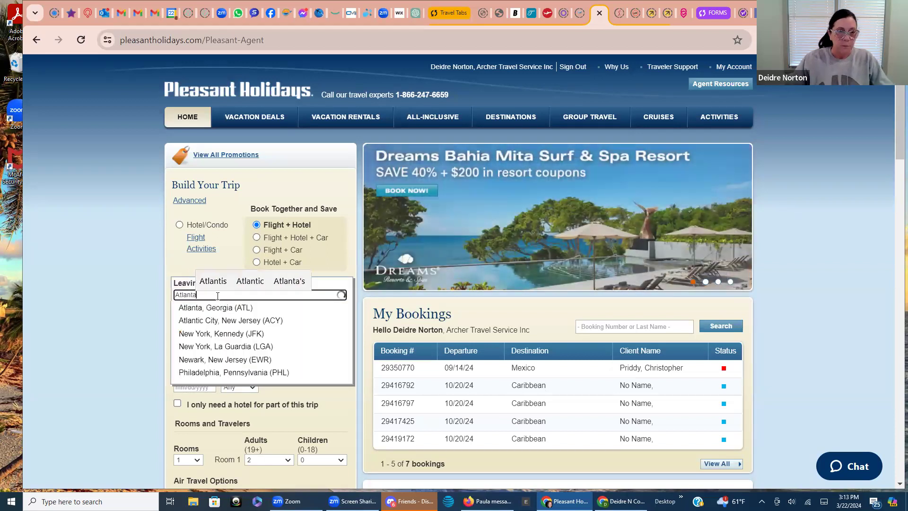
{"action": "left_click", "coordinate": [216, 308]}
{"action": "left_click", "coordinate": [207, 327]}
{"action": "type", "text": "Cancun"}
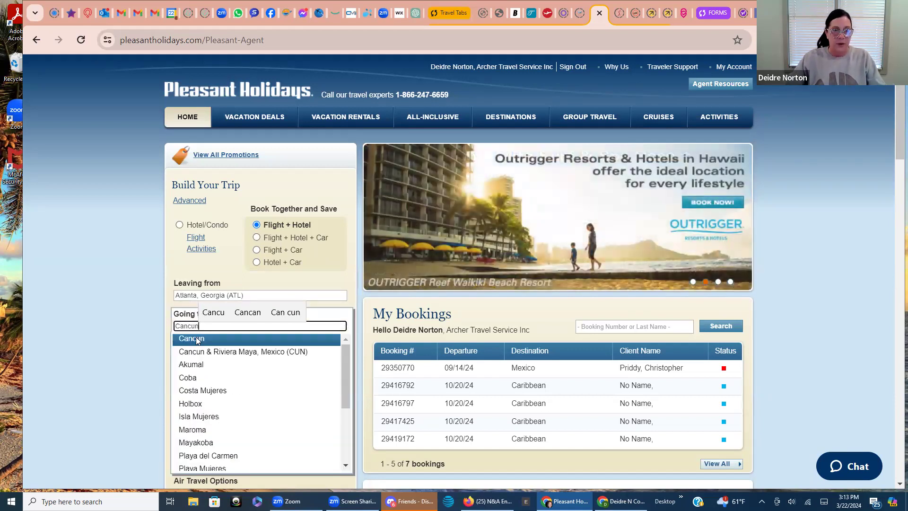
{"action": "left_click", "coordinate": [229, 336]}
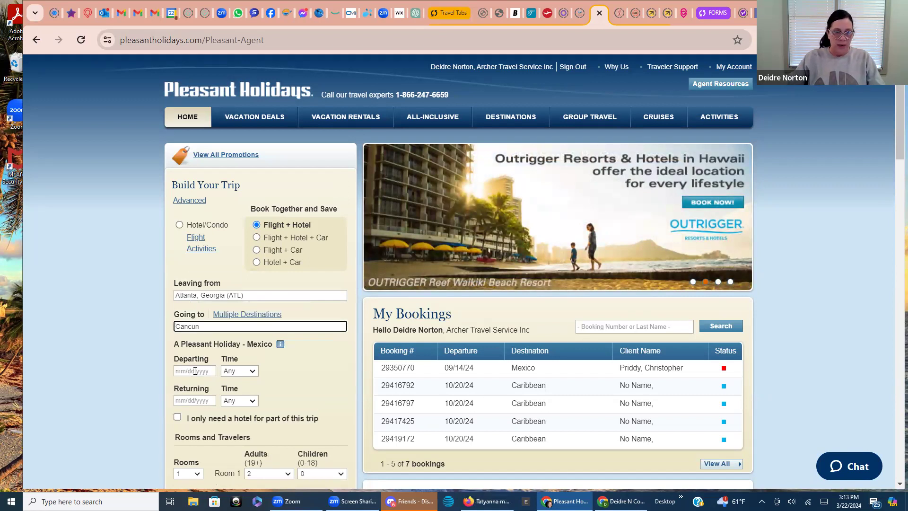
Choose travel dates of October 20 to October 27, 2024
{"action": "left_click", "coordinate": [194, 371]}
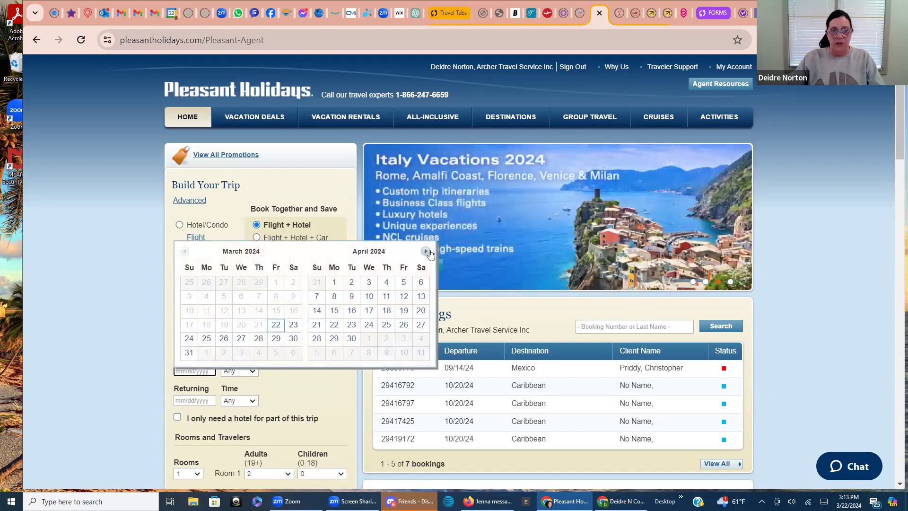
{"action": "left_click", "coordinate": [425, 251]}
{"action": "left_click", "coordinate": [426, 251]}
{"action": "left_click", "coordinate": [426, 252]}
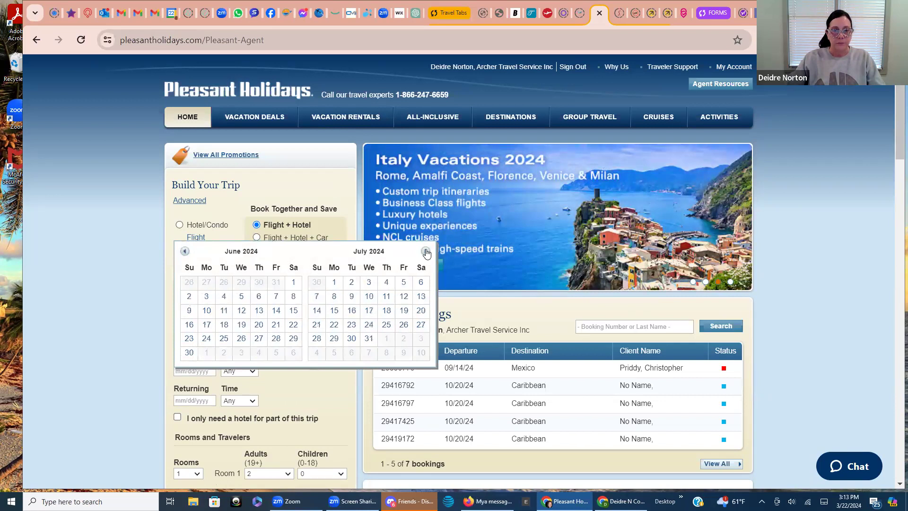
{"action": "left_click", "coordinate": [426, 252]}
{"action": "left_click", "coordinate": [426, 251]}
{"action": "left_click", "coordinate": [425, 252]}
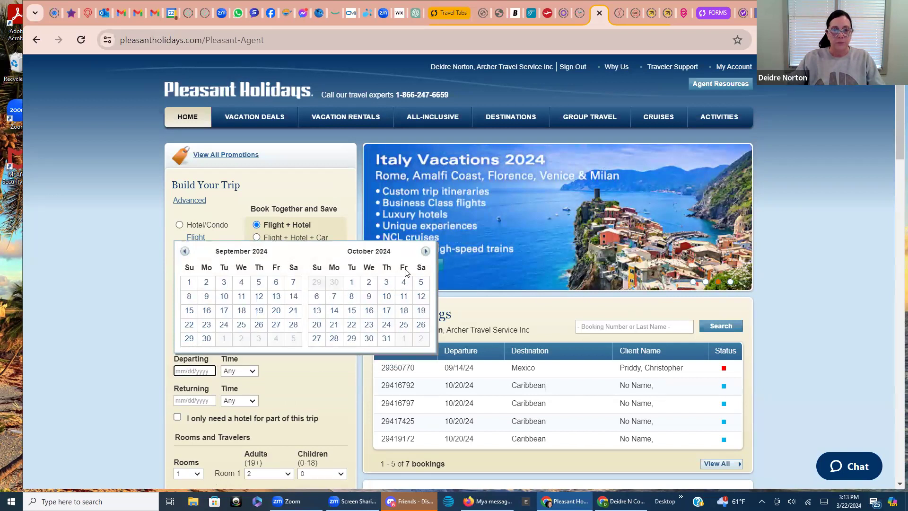
{"action": "left_click", "coordinate": [312, 327]}
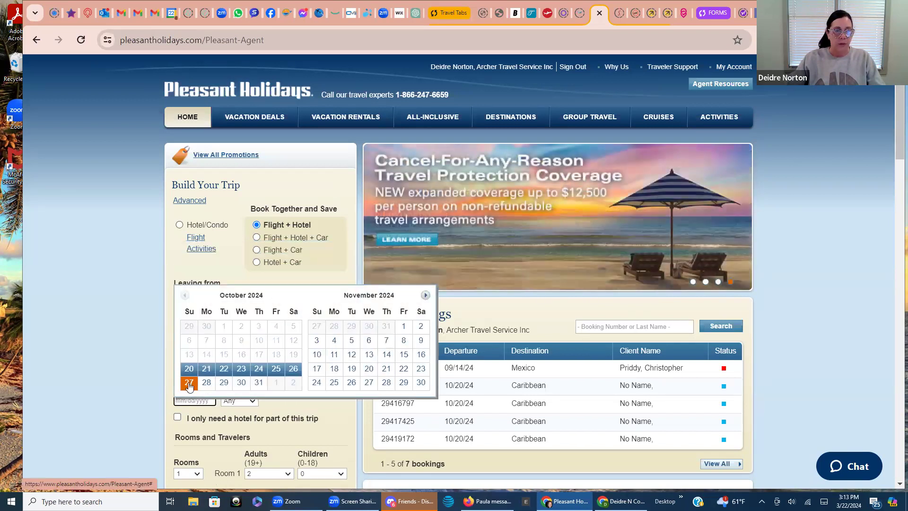
{"action": "left_click", "coordinate": [189, 379]}
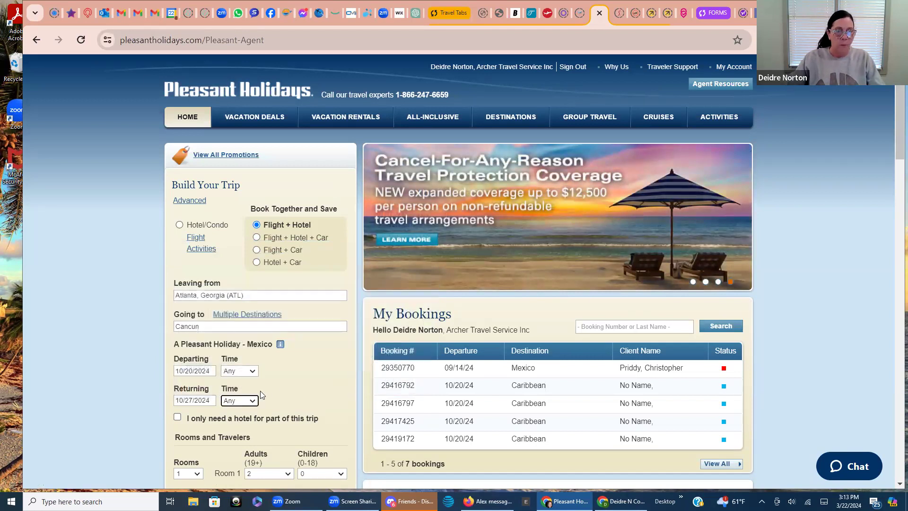
Tick Direct/Nonstop Flights Only under Air Travel Options
{"action": "scroll", "coordinate": [265, 305], "scroll_direction": "down", "scroll_amount": 1}
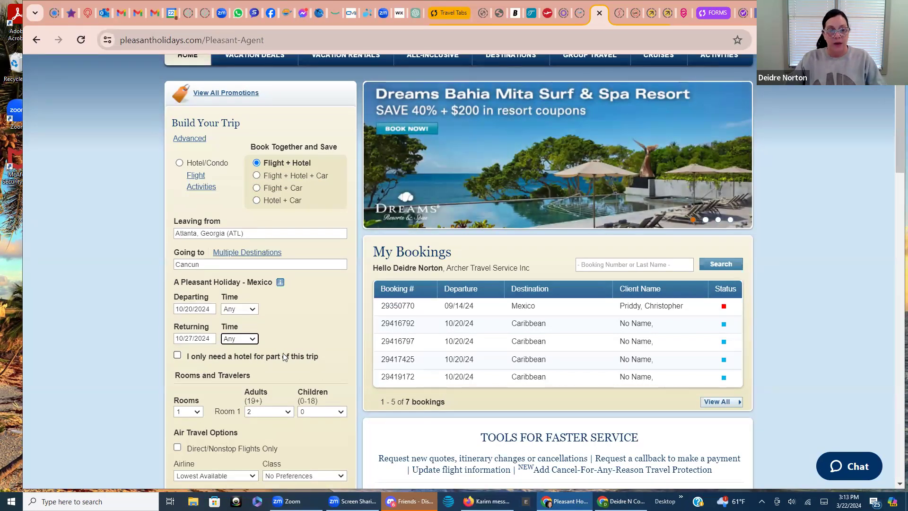
{"action": "scroll", "coordinate": [280, 356], "scroll_direction": "down", "scroll_amount": 1}
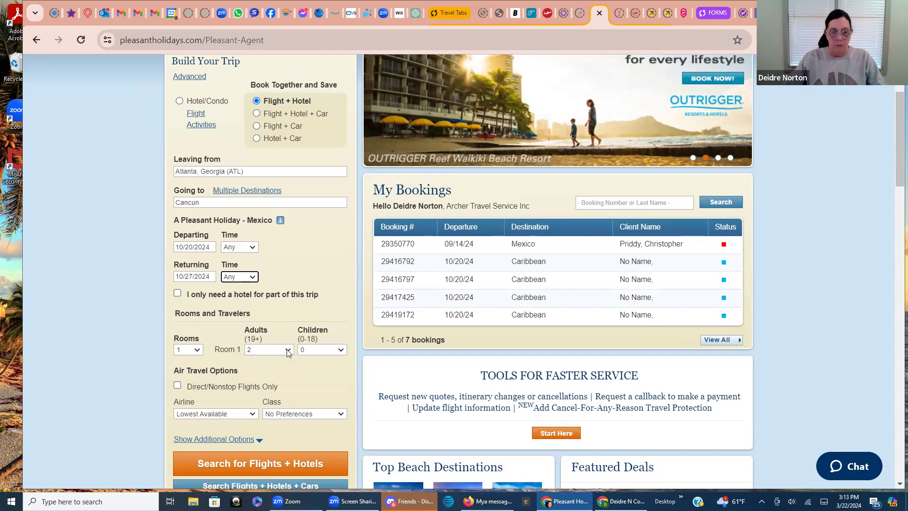
{"action": "left_click", "coordinate": [177, 385]}
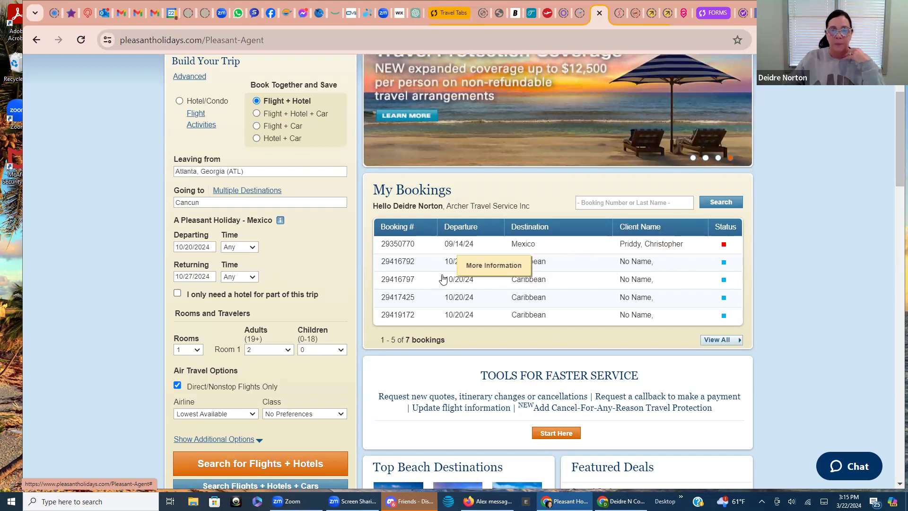
Expand Show Additional Options to reveal the Hotel Options and Transfer fields
{"action": "scroll", "coordinate": [444, 279], "scroll_direction": "down", "scroll_amount": 3}
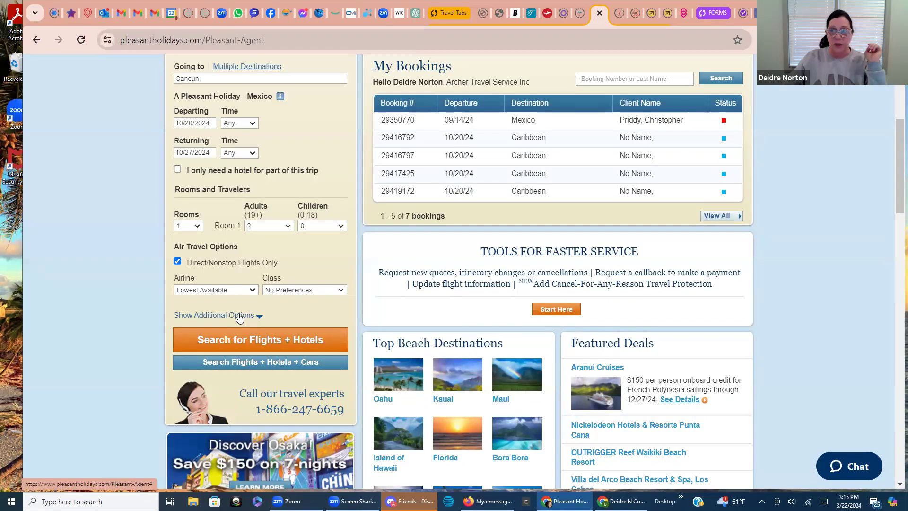
{"action": "left_click", "coordinate": [240, 316]}
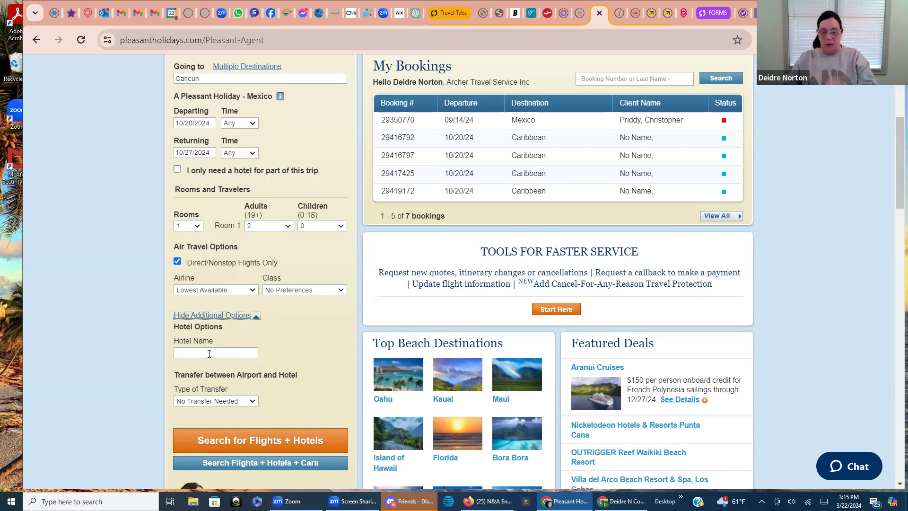
Choose Private Transfer as the Type of Transfer
{"action": "left_click", "coordinate": [206, 402]}
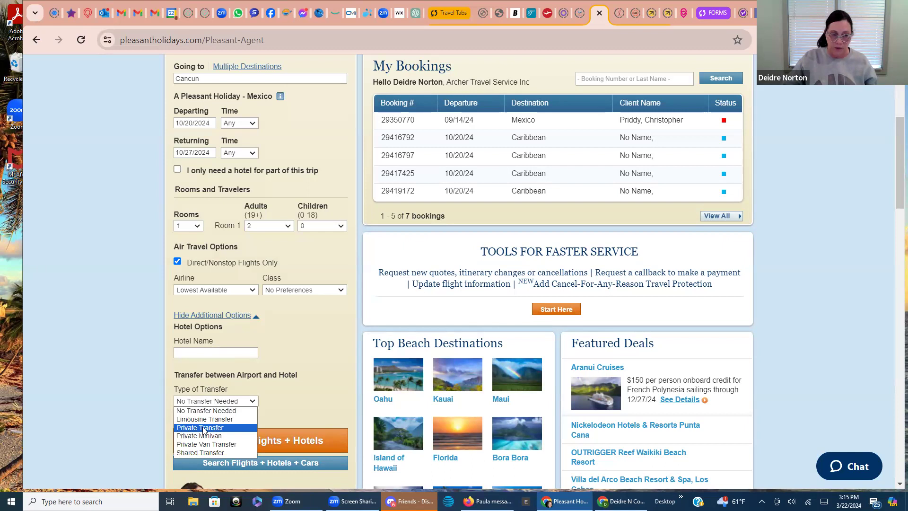
{"action": "left_click", "coordinate": [203, 427]}
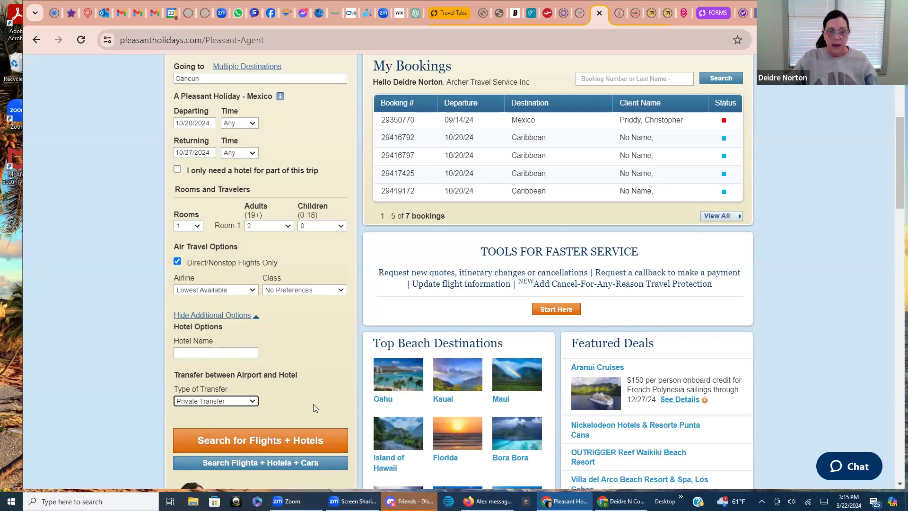
{"action": "scroll", "coordinate": [313, 404], "scroll_direction": "down", "scroll_amount": 1}
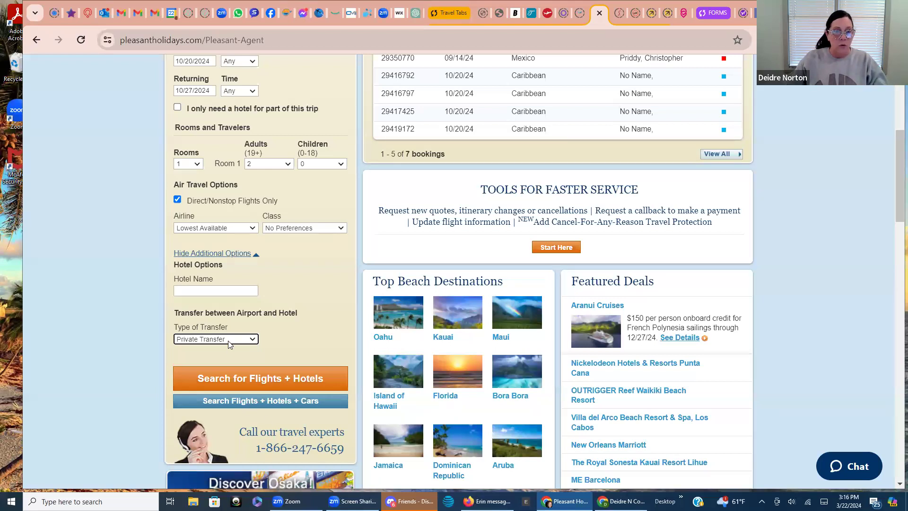
Search for Flights + Hotels and browse the 184 seven-night packages, led by Hotel Xcaret Mexico
{"action": "left_click", "coordinate": [268, 379]}
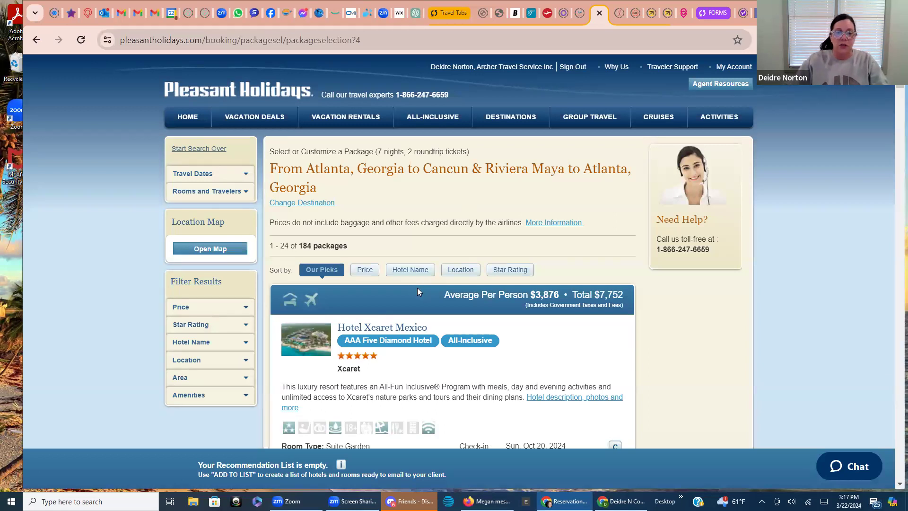
{"action": "scroll", "coordinate": [418, 292], "scroll_direction": "down", "scroll_amount": 3}
{"action": "scroll", "coordinate": [418, 294], "scroll_direction": "down", "scroll_amount": 1}
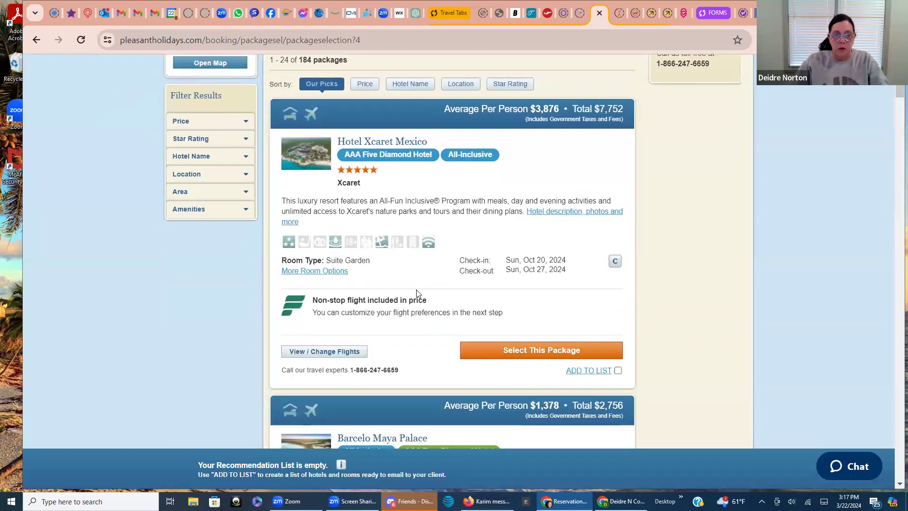
{"action": "scroll", "coordinate": [416, 293], "scroll_direction": "down", "scroll_amount": 3}
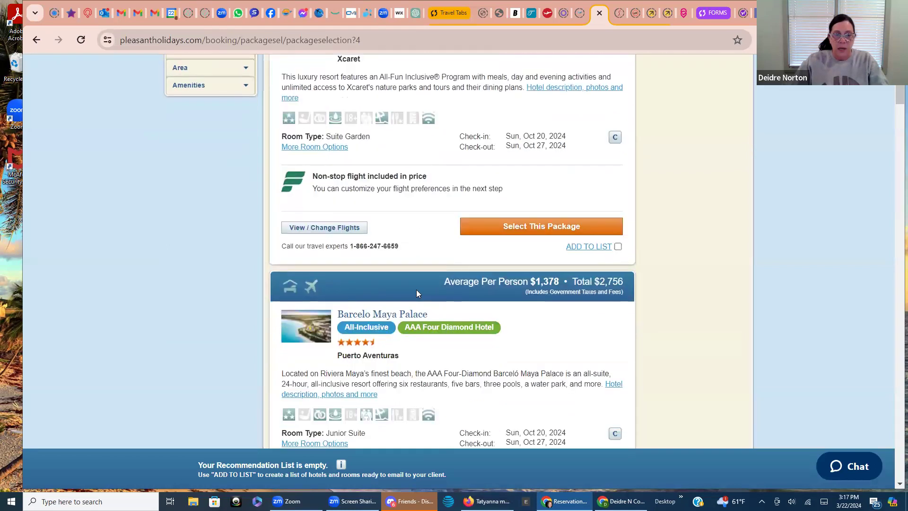
{"action": "scroll", "coordinate": [417, 294], "scroll_direction": "down", "scroll_amount": 1}
{"action": "scroll", "coordinate": [418, 293], "scroll_direction": "down", "scroll_amount": 5}
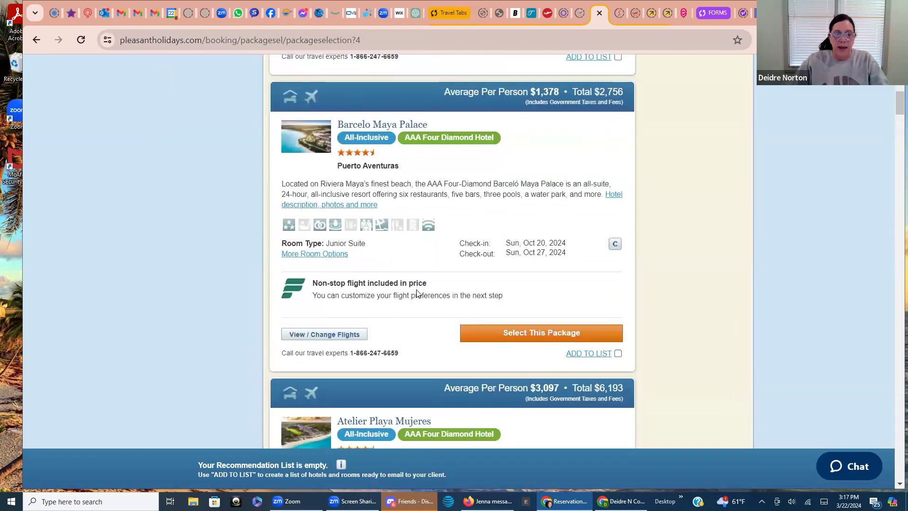
{"action": "scroll", "coordinate": [416, 293], "scroll_direction": "down", "scroll_amount": 3}
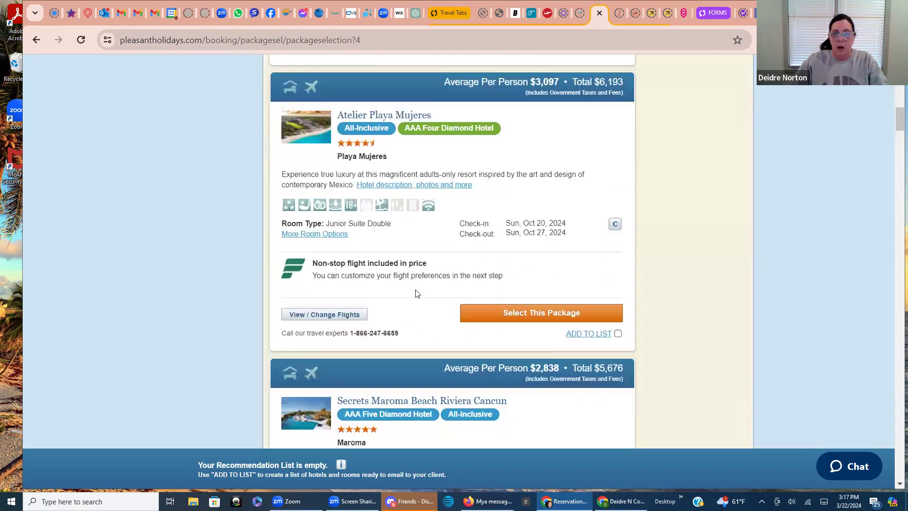
{"action": "scroll", "coordinate": [414, 293], "scroll_direction": "down", "scroll_amount": 4}
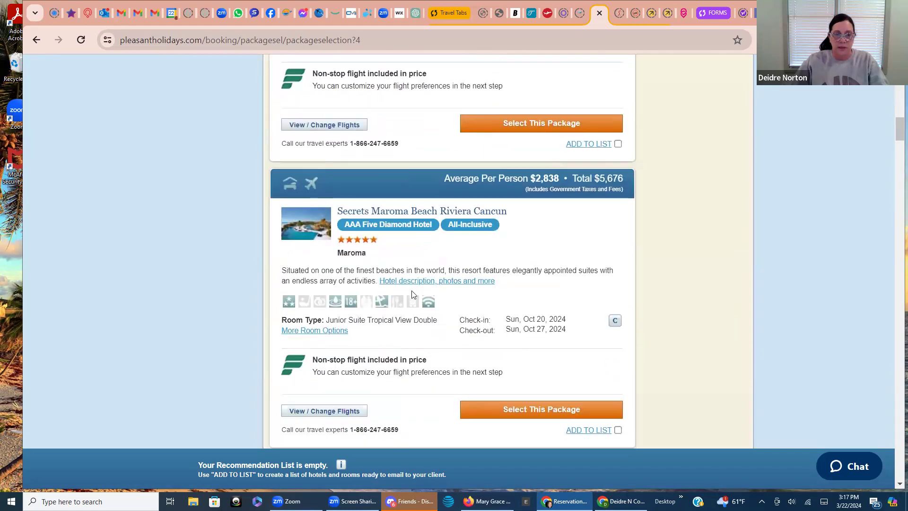
{"action": "scroll", "coordinate": [411, 294], "scroll_direction": "down", "scroll_amount": 1}
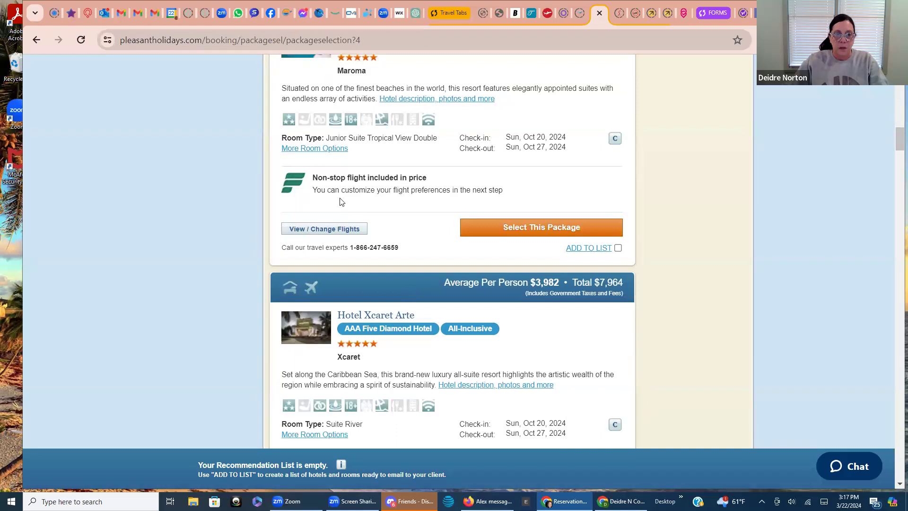
{"action": "scroll", "coordinate": [399, 266], "scroll_direction": "down", "scroll_amount": 2}
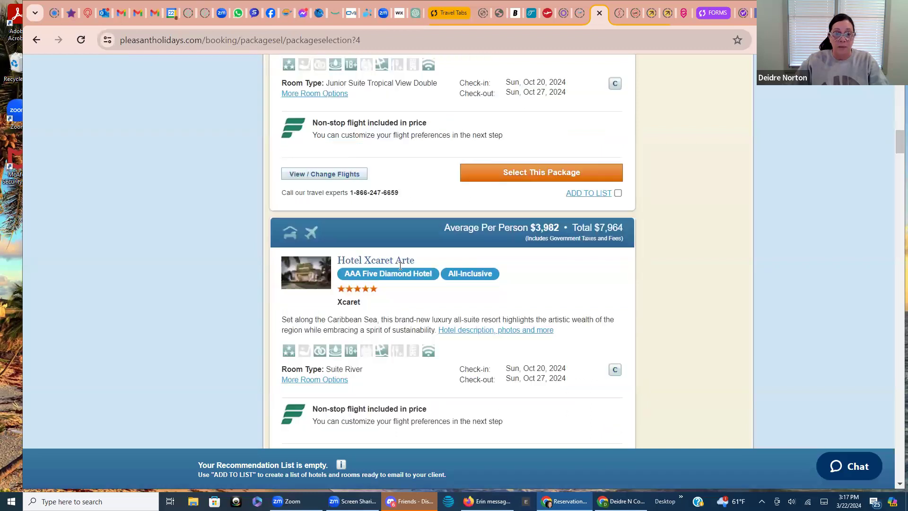
{"action": "scroll", "coordinate": [403, 281], "scroll_direction": "down", "scroll_amount": 5}
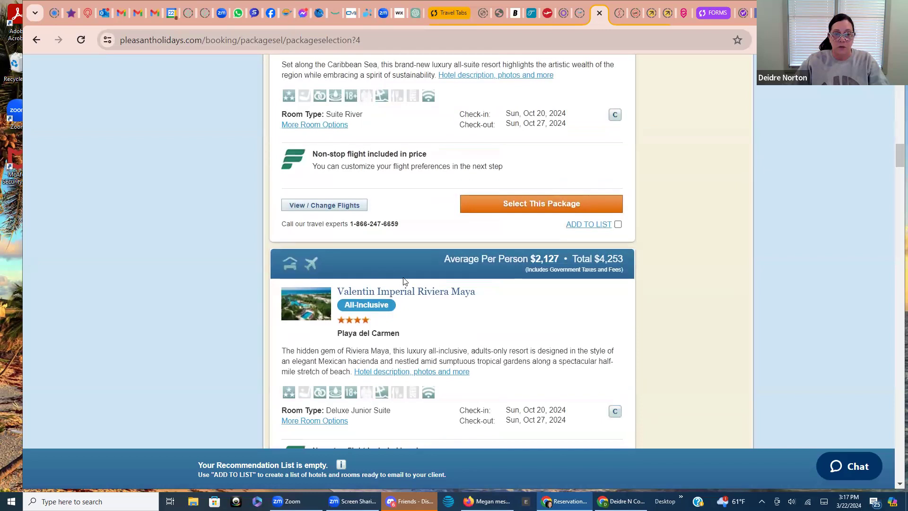
{"action": "scroll", "coordinate": [404, 282], "scroll_direction": "down", "scroll_amount": 2}
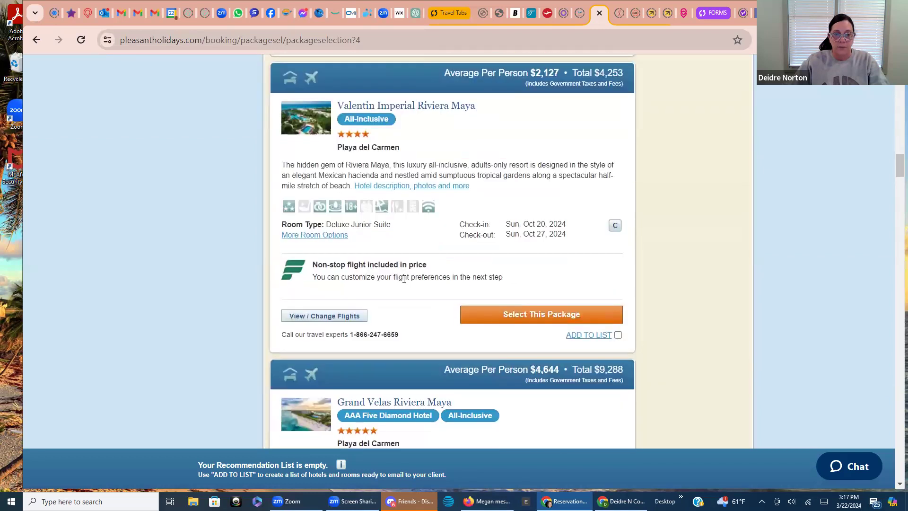
{"action": "scroll", "coordinate": [404, 283], "scroll_direction": "down", "scroll_amount": 3}
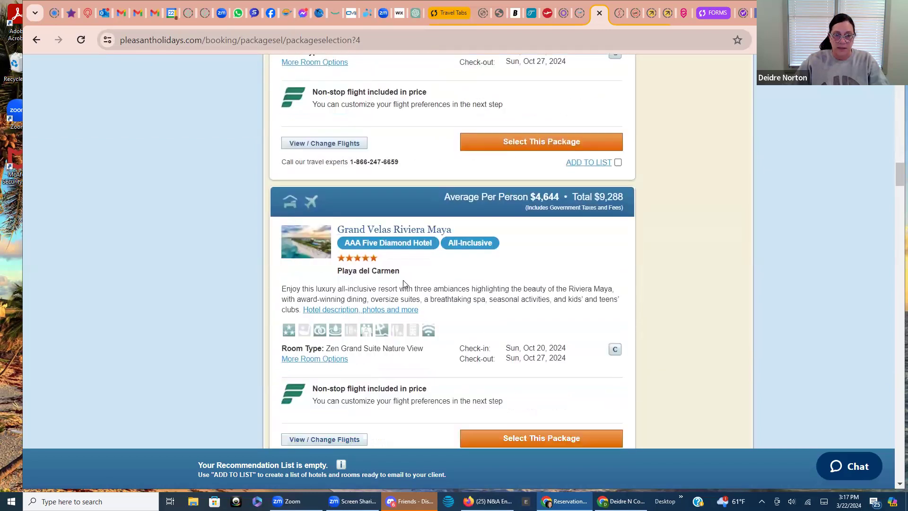
{"action": "scroll", "coordinate": [404, 283], "scroll_direction": "down", "scroll_amount": 6}
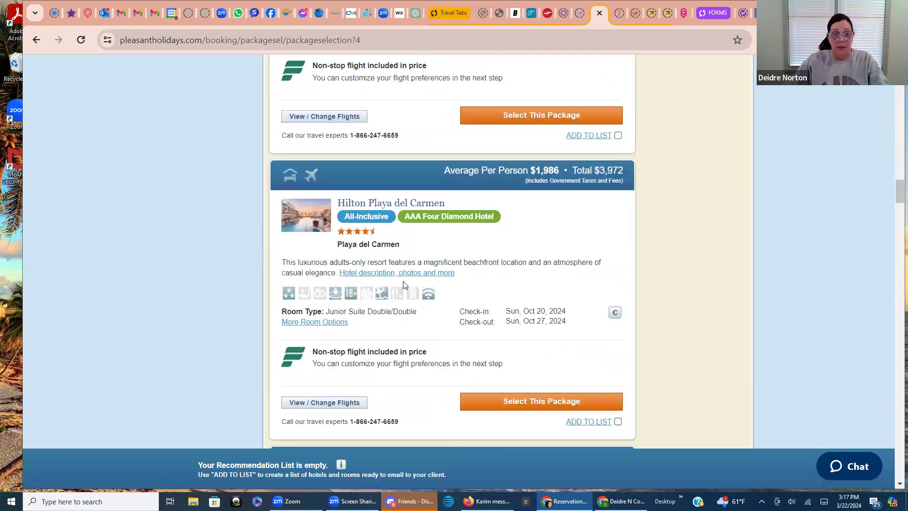
{"action": "scroll", "coordinate": [405, 288], "scroll_direction": "down", "scroll_amount": 1}
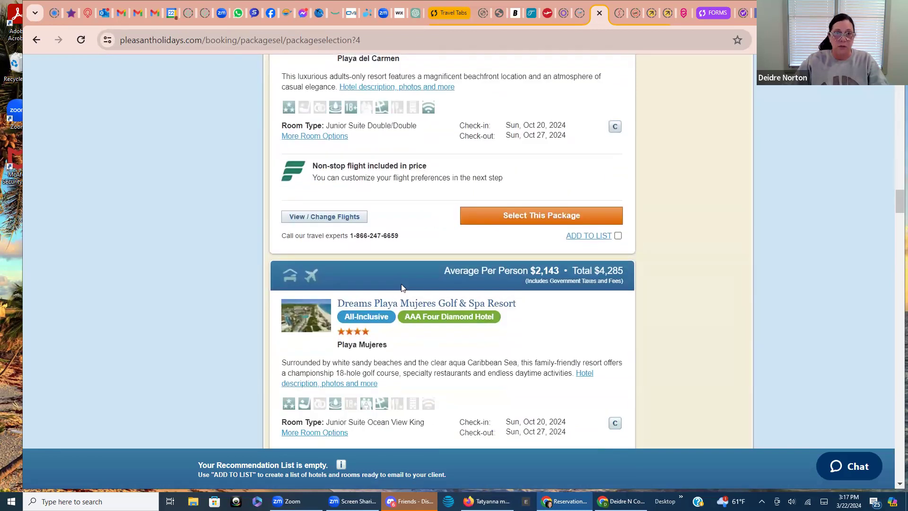
{"action": "scroll", "coordinate": [401, 286], "scroll_direction": "up", "scroll_amount": 14}
{"action": "scroll", "coordinate": [400, 286], "scroll_direction": "up", "scroll_amount": 20}
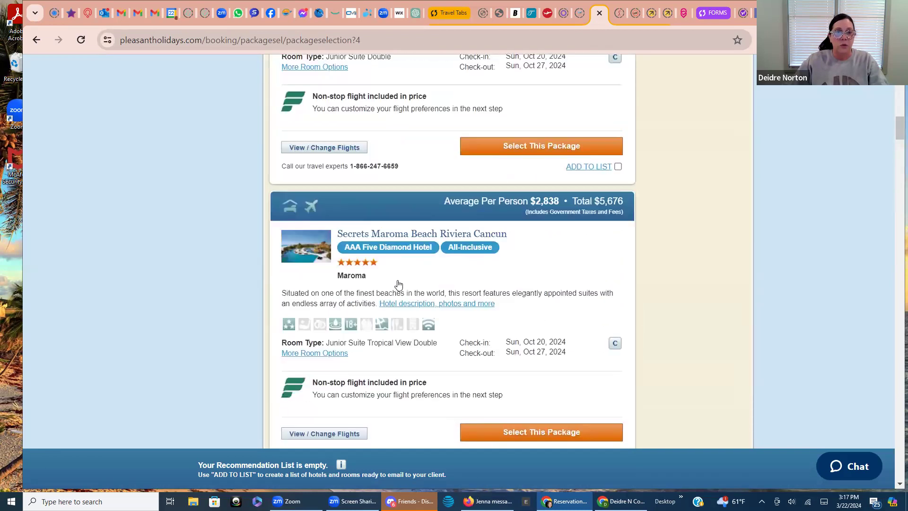
{"action": "scroll", "coordinate": [397, 284], "scroll_direction": "up", "scroll_amount": 3}
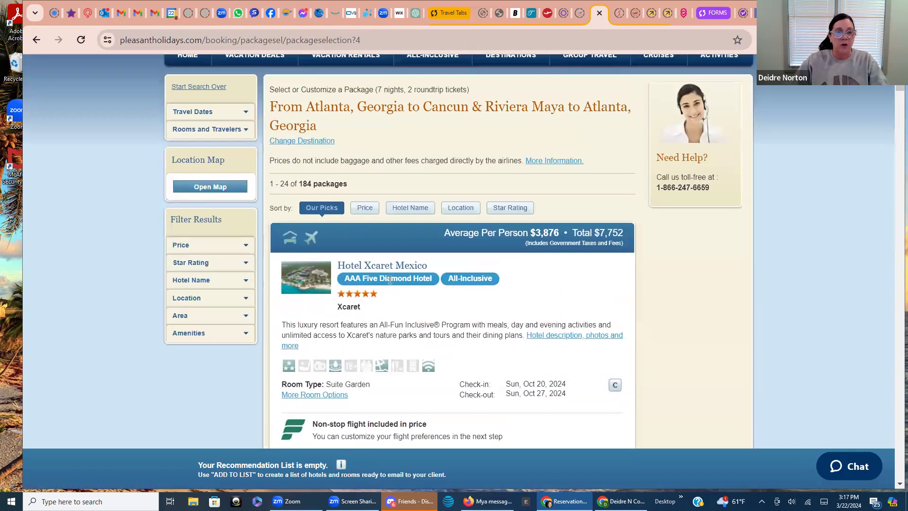
Enter 'TRS Coral Hotel' in the Hotel Name box of the Filter Results sidebar
{"action": "left_click", "coordinate": [244, 281]}
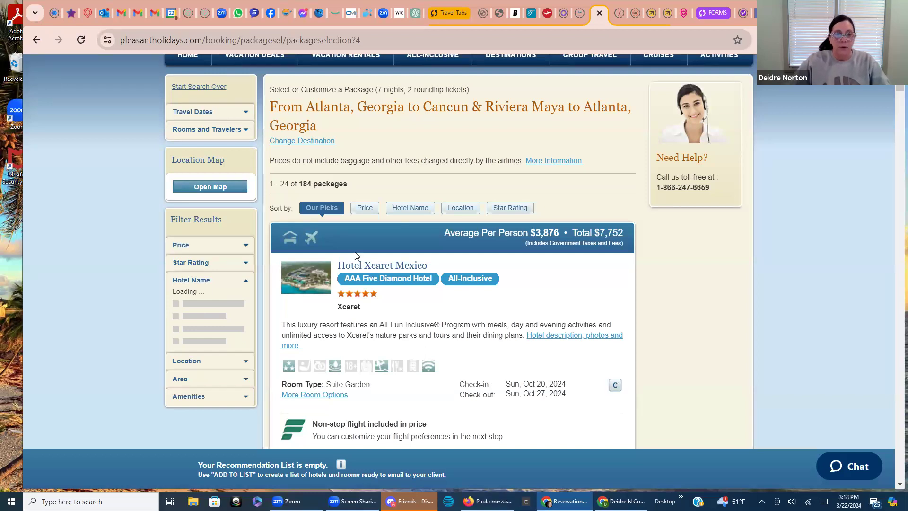
{"action": "left_click", "coordinate": [411, 208]}
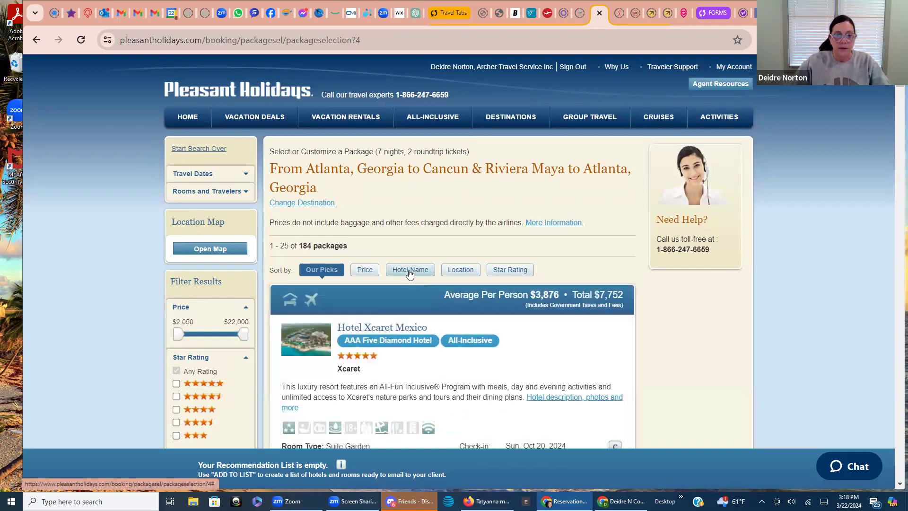
{"action": "scroll", "coordinate": [409, 275], "scroll_direction": "down", "scroll_amount": 4}
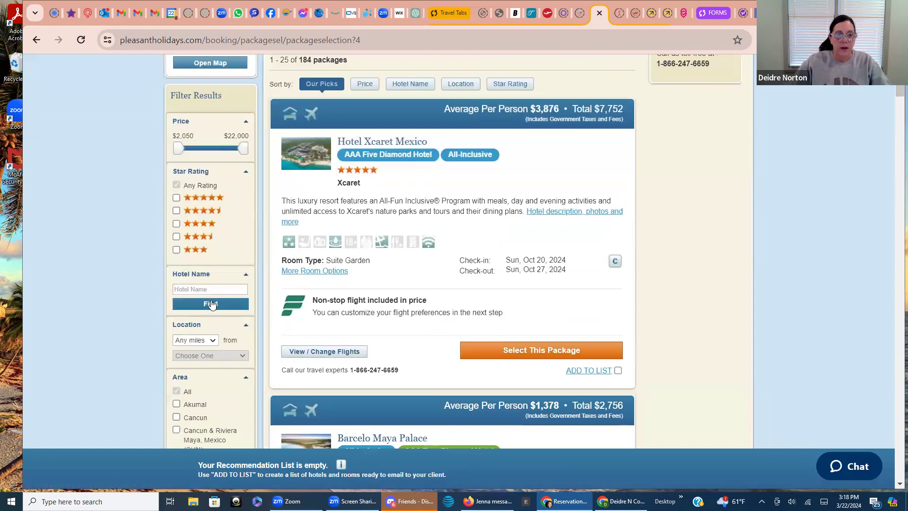
{"action": "left_click", "coordinate": [203, 289]}
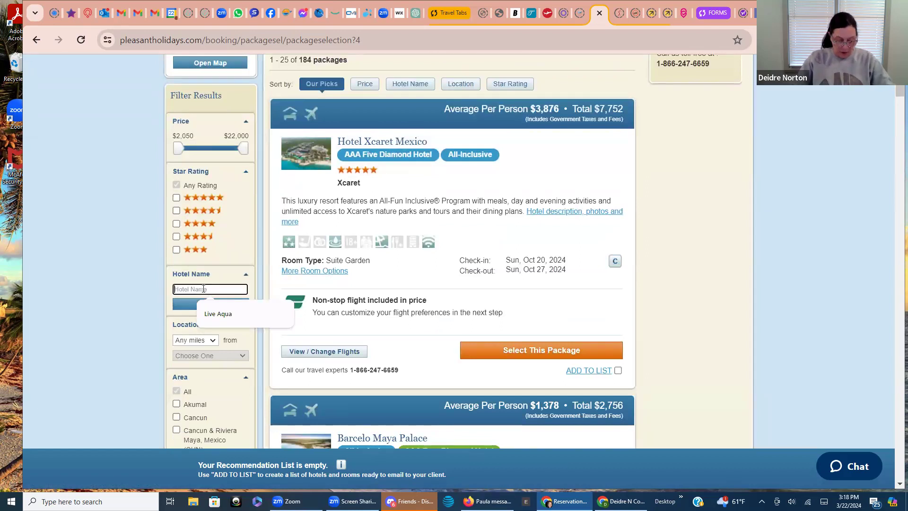
{"action": "type", "text": "TR"}
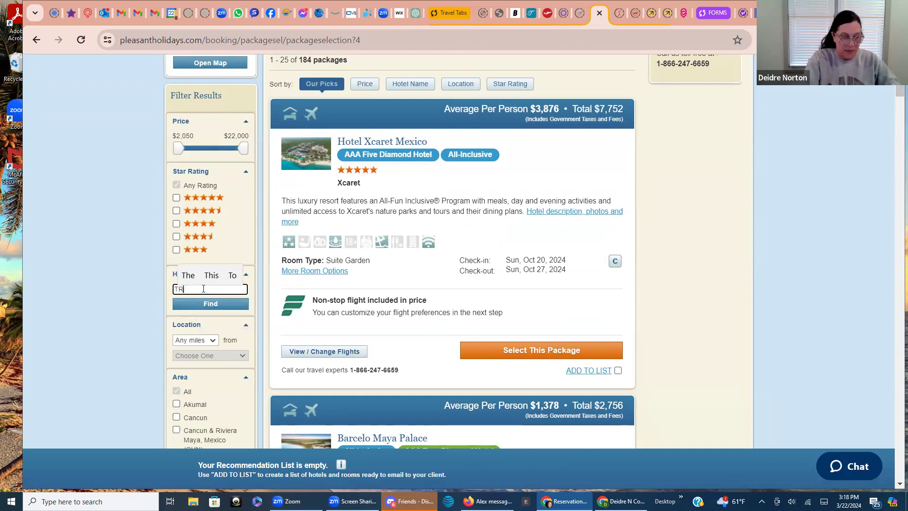
{"action": "type", "text": "S Coral "}
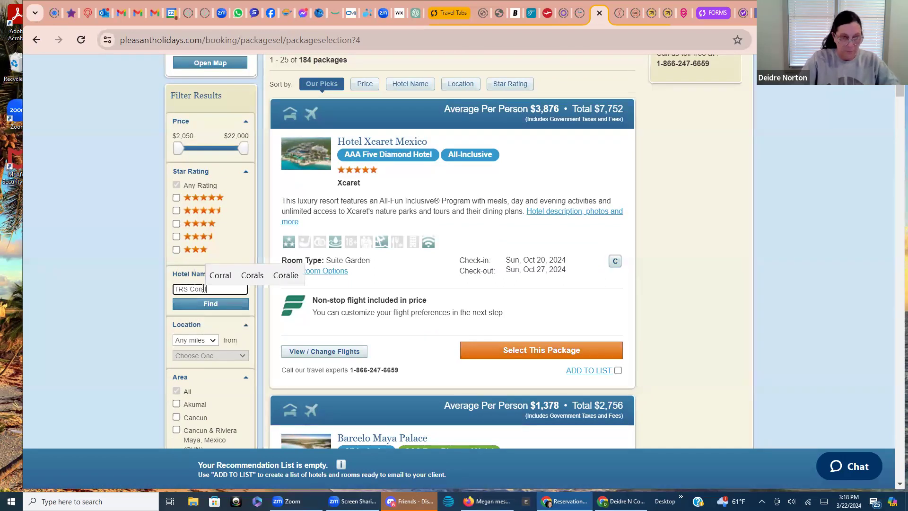
{"action": "type", "text": "Ho"}
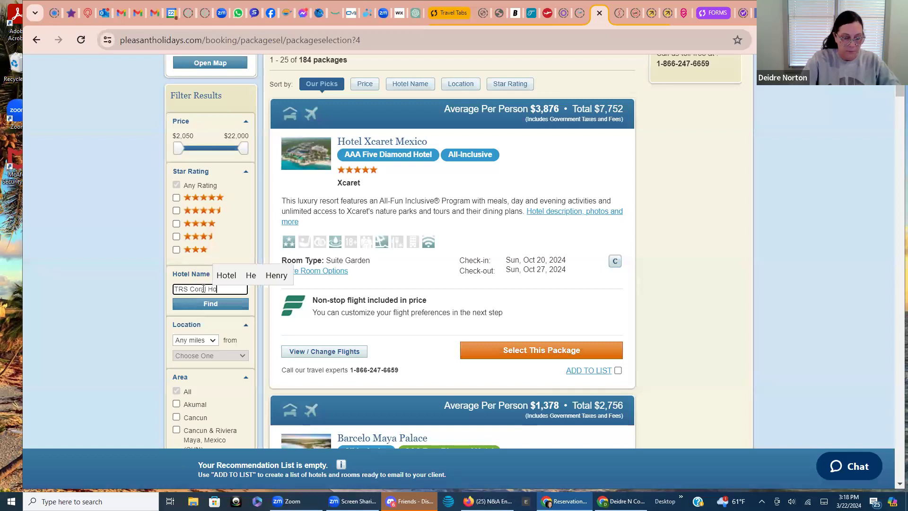
{"action": "type", "text": "tel"}
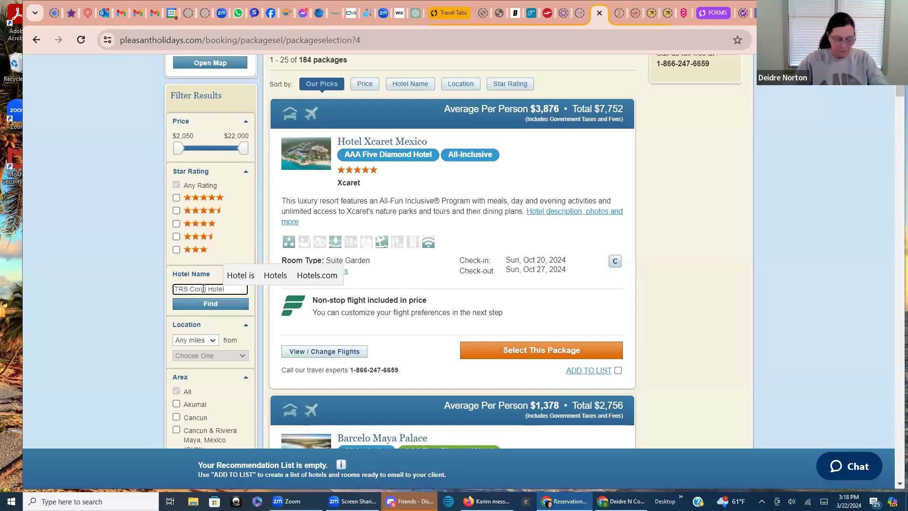
Filter to the single TRS Coral Hotel package at $4,920, view its hotel details, then go back
{"action": "left_click", "coordinate": [213, 298]}
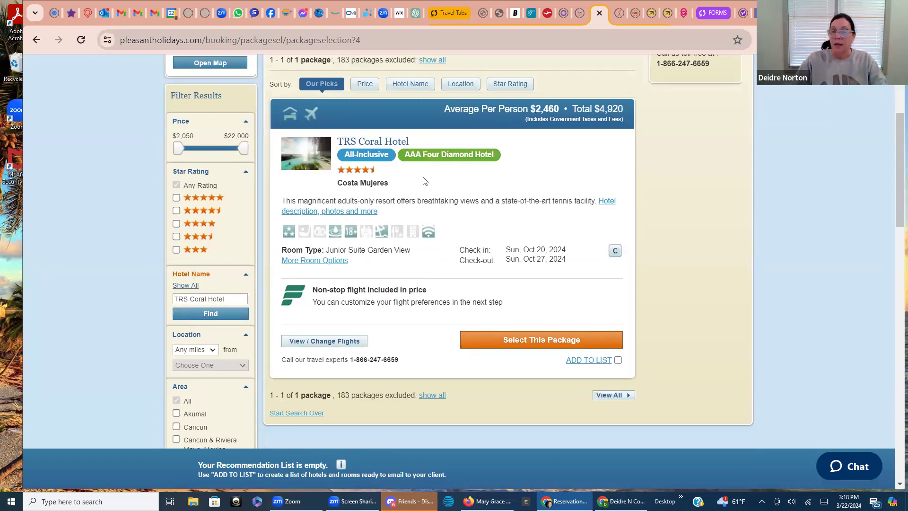
{"action": "left_click", "coordinate": [380, 142]}
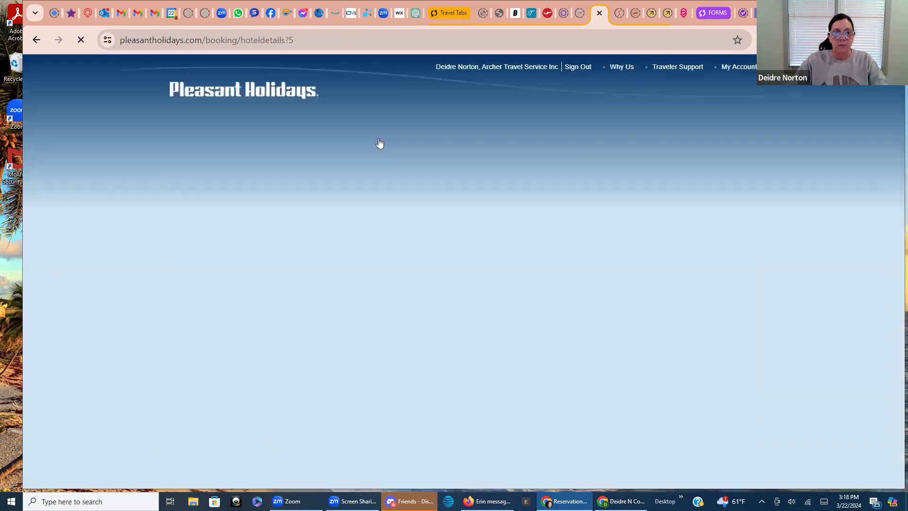
{"action": "scroll", "coordinate": [426, 246], "scroll_direction": "down", "scroll_amount": 5}
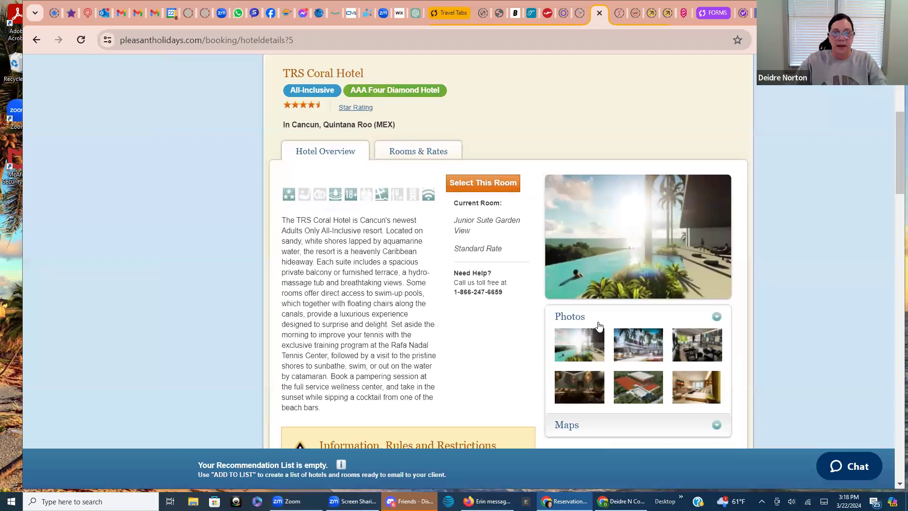
{"action": "scroll", "coordinate": [591, 308], "scroll_direction": "down", "scroll_amount": 4}
{"action": "scroll", "coordinate": [511, 336], "scroll_direction": "down", "scroll_amount": 7}
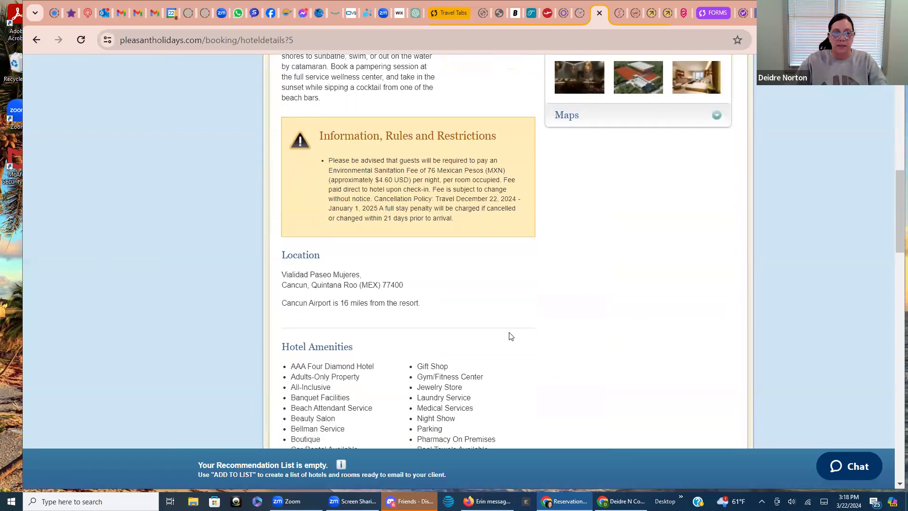
{"action": "scroll", "coordinate": [478, 317], "scroll_direction": "up", "scroll_amount": 17}
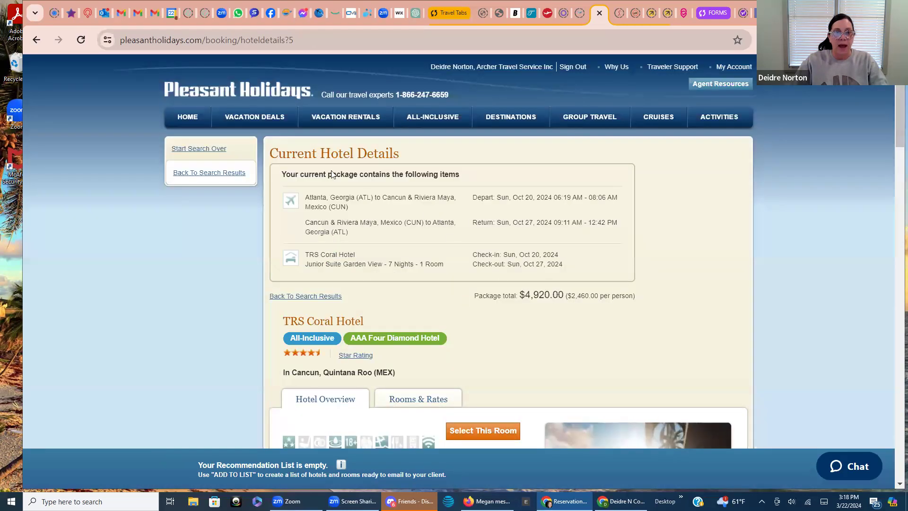
{"action": "left_click", "coordinate": [36, 40]}
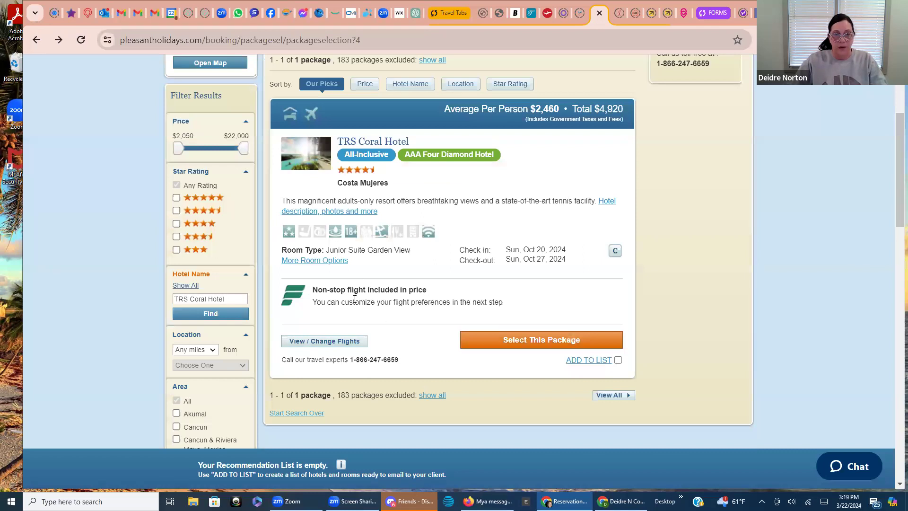
Open View / Change Flights on the TRS Coral Hotel package to see its 17 departing flights
{"action": "mouse_move", "coordinate": [301, 296]}
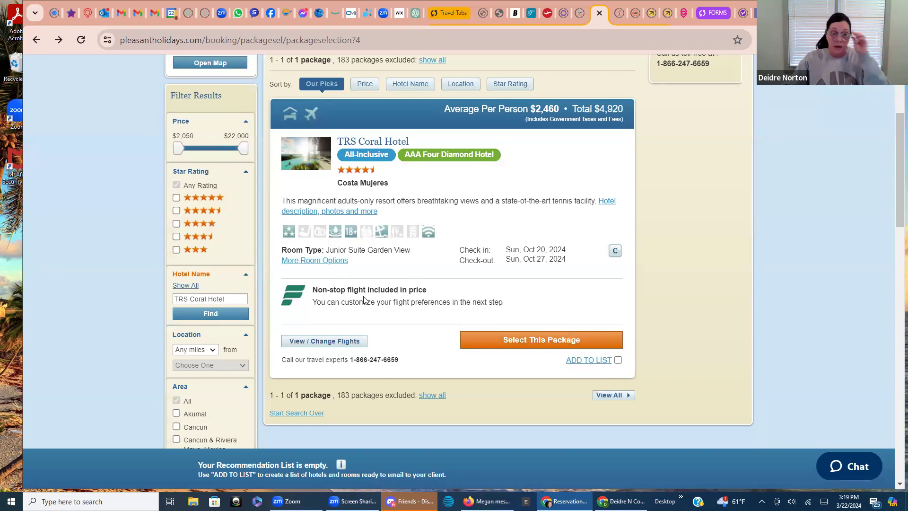
{"action": "left_click", "coordinate": [331, 341]}
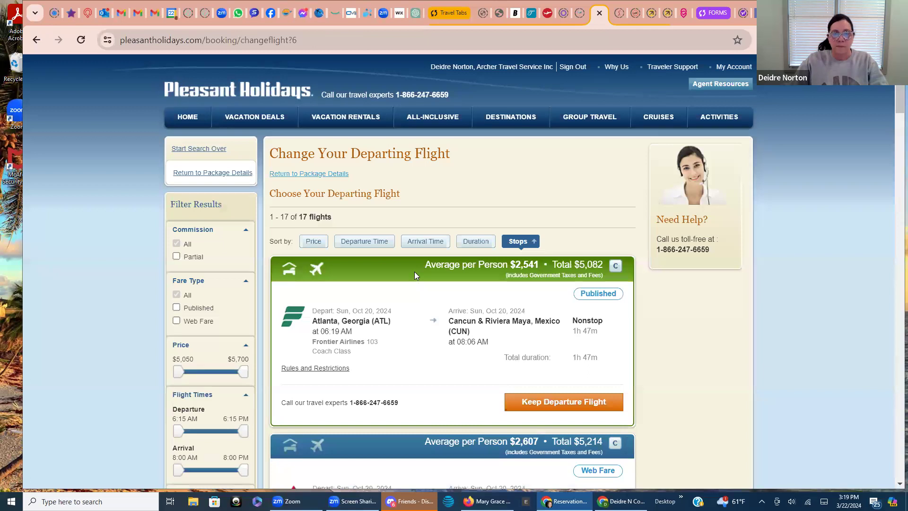
Scroll through the 17 Oct 20 Atlanta–Cancun departures, including the Delta 586 9:45 AM nonstop
{"action": "scroll", "coordinate": [415, 271], "scroll_direction": "down", "scroll_amount": 1}
{"action": "scroll", "coordinate": [416, 276], "scroll_direction": "down", "scroll_amount": 2}
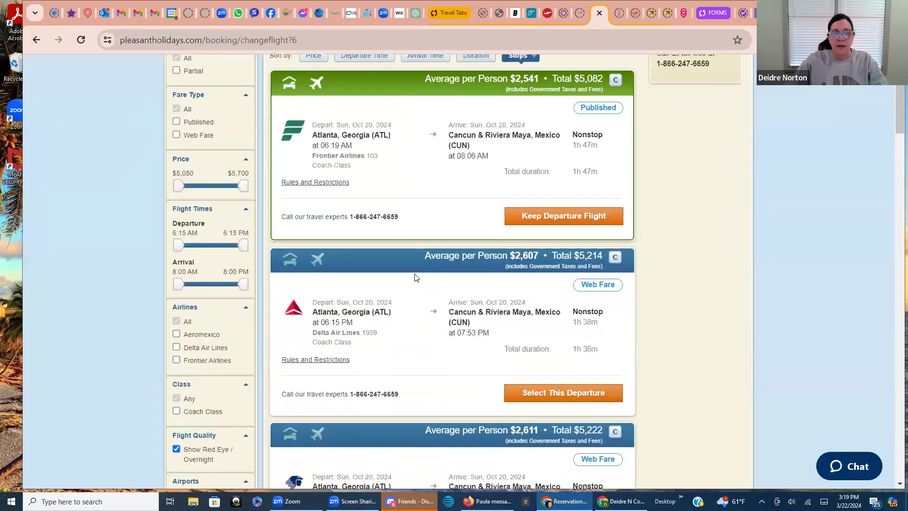
{"action": "scroll", "coordinate": [416, 278], "scroll_direction": "down", "scroll_amount": 1}
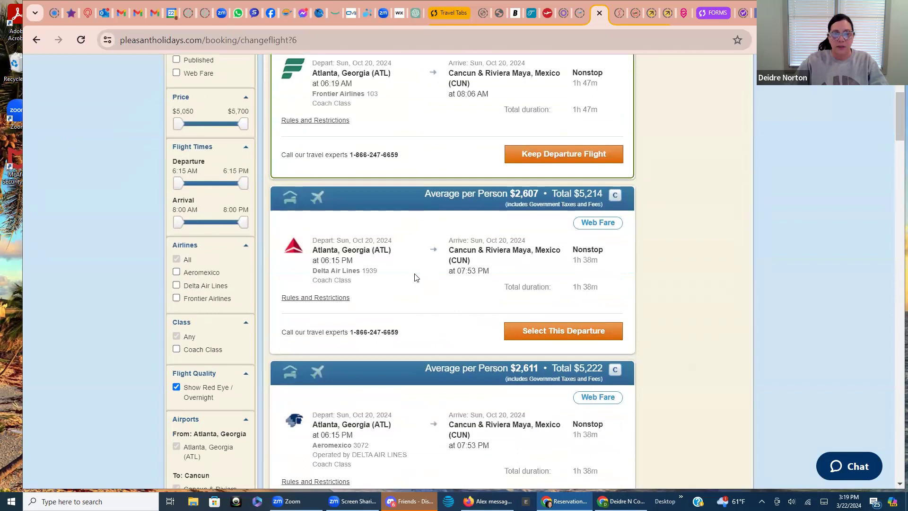
{"action": "scroll", "coordinate": [416, 278], "scroll_direction": "up", "scroll_amount": 2}
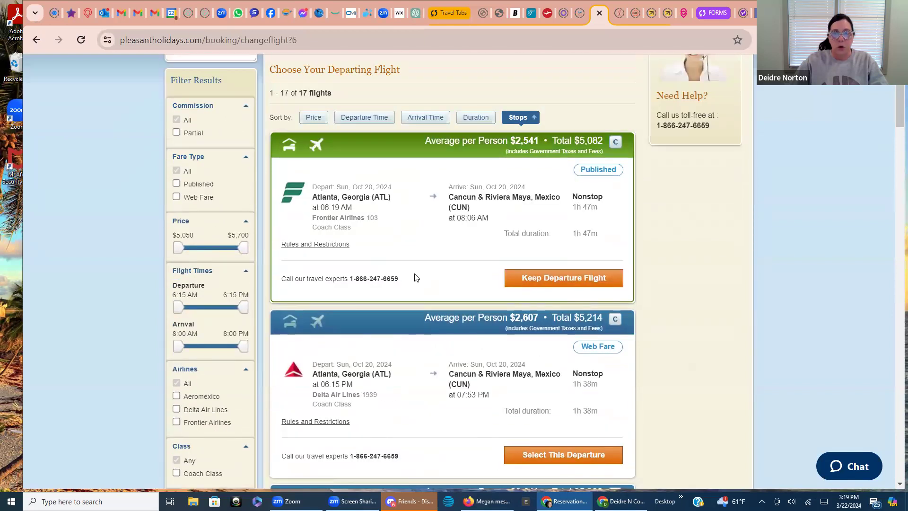
{"action": "scroll", "coordinate": [416, 278], "scroll_direction": "down", "scroll_amount": 1}
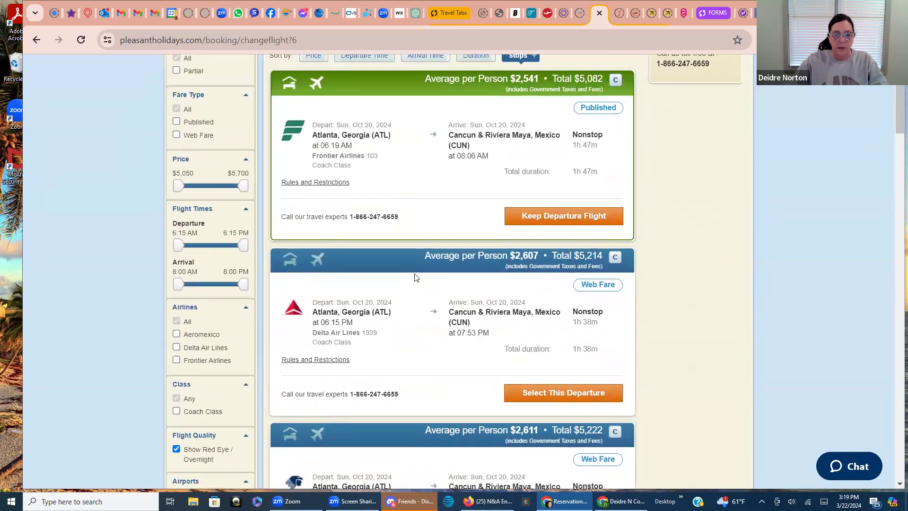
{"action": "scroll", "coordinate": [415, 278], "scroll_direction": "down", "scroll_amount": 1}
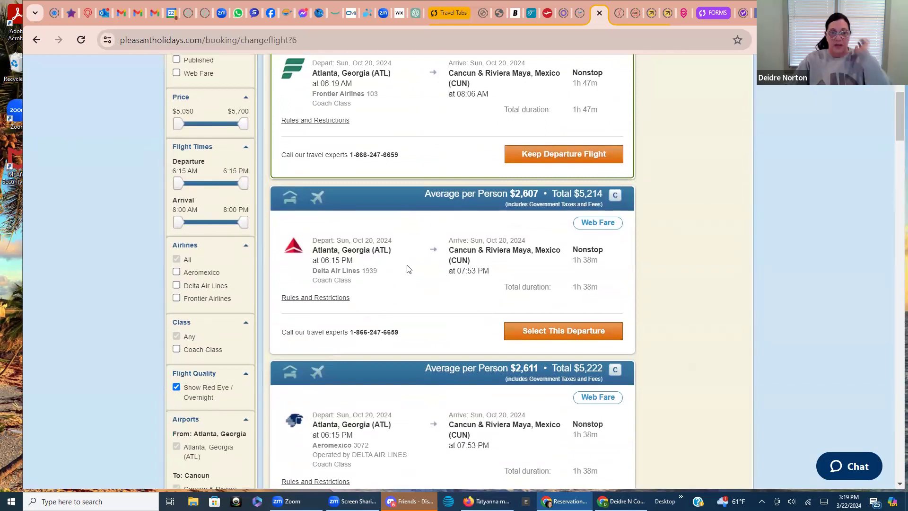
{"action": "scroll", "coordinate": [406, 277], "scroll_direction": "down", "scroll_amount": 1}
{"action": "scroll", "coordinate": [405, 279], "scroll_direction": "down", "scroll_amount": 1}
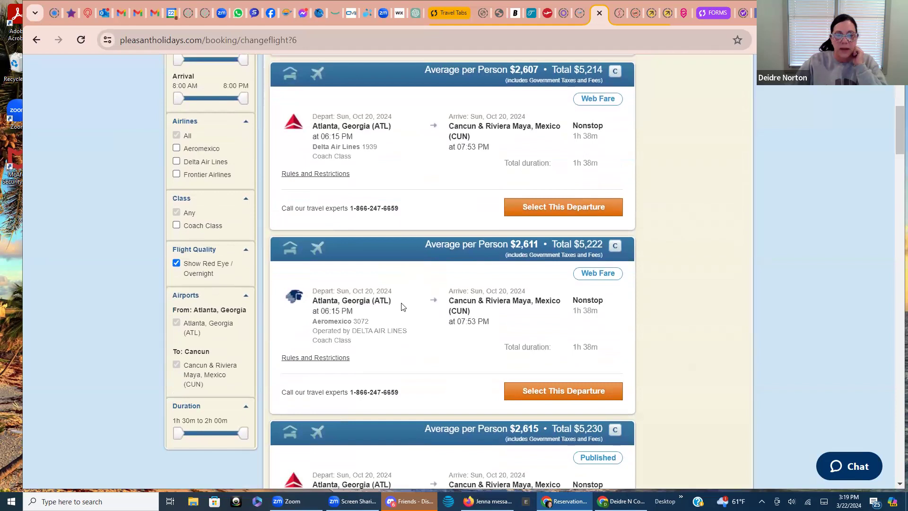
{"action": "scroll", "coordinate": [409, 315], "scroll_direction": "down", "scroll_amount": 4}
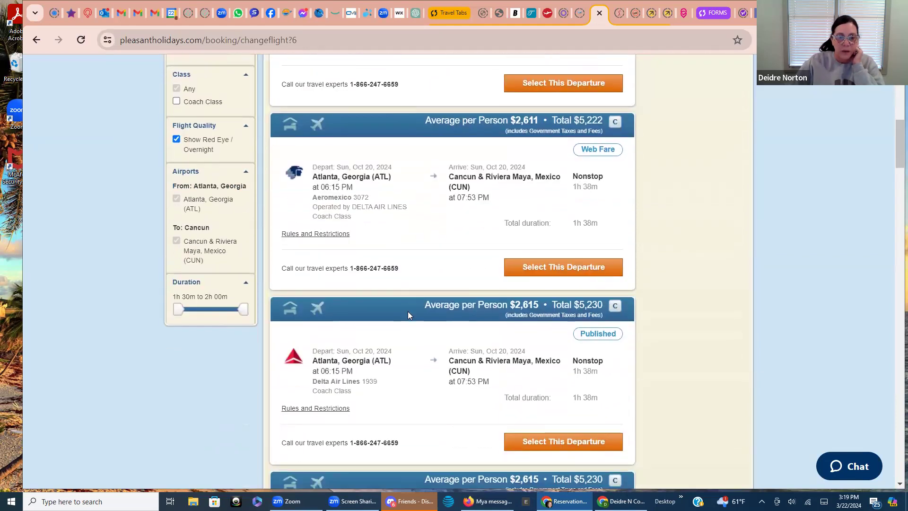
{"action": "scroll", "coordinate": [410, 315], "scroll_direction": "down", "scroll_amount": 4}
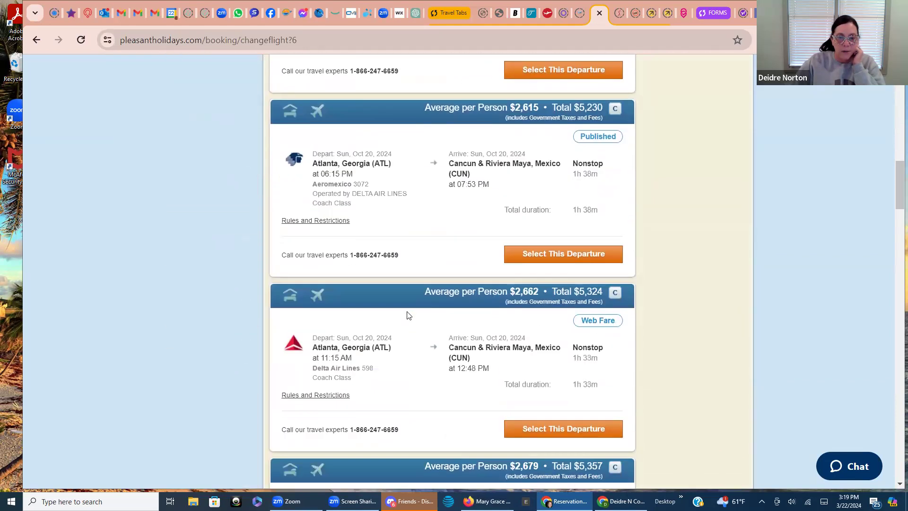
{"action": "scroll", "coordinate": [409, 315], "scroll_direction": "down", "scroll_amount": 1}
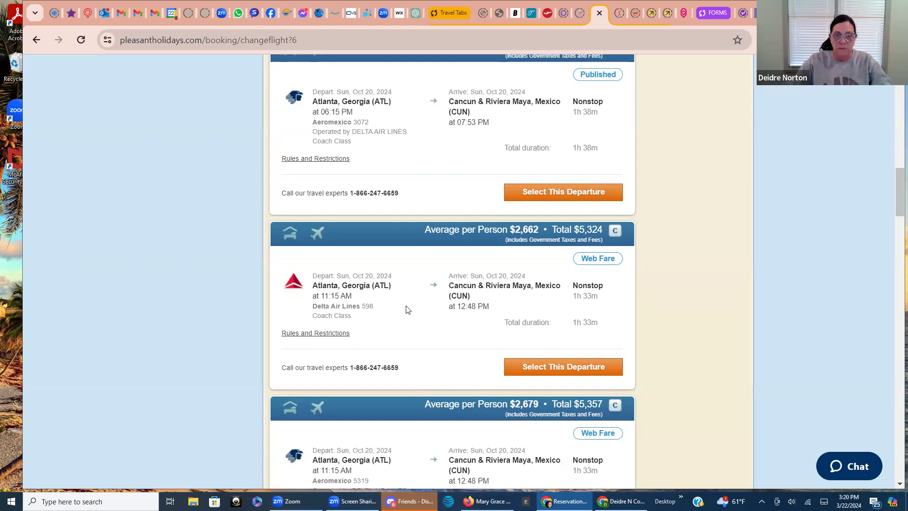
{"action": "scroll", "coordinate": [409, 312], "scroll_direction": "down", "scroll_amount": 3}
{"action": "scroll", "coordinate": [413, 318], "scroll_direction": "down", "scroll_amount": 4}
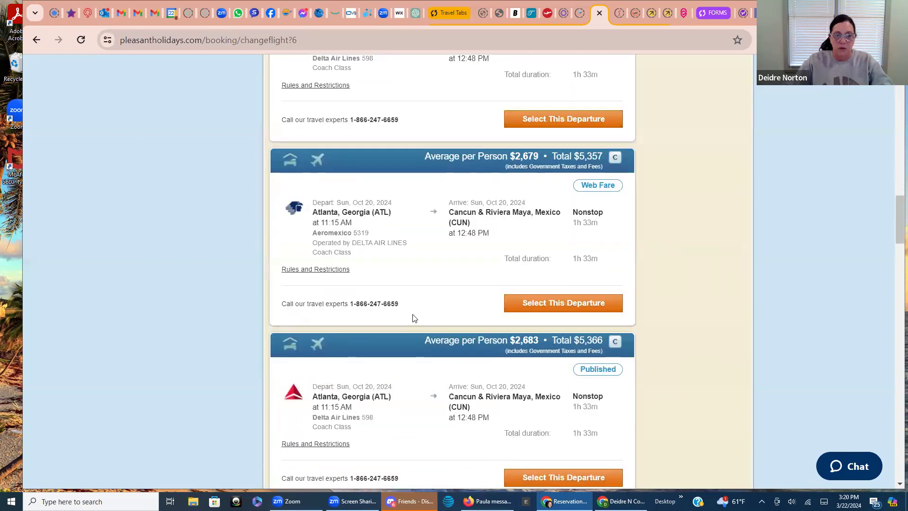
{"action": "scroll", "coordinate": [414, 320], "scroll_direction": "down", "scroll_amount": 1}
{"action": "scroll", "coordinate": [414, 321], "scroll_direction": "down", "scroll_amount": 8}
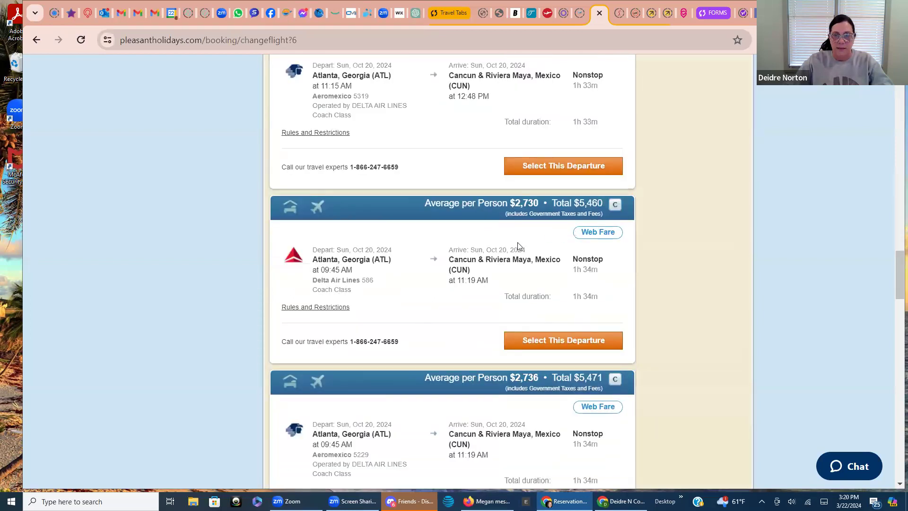
{"action": "scroll", "coordinate": [529, 250], "scroll_direction": "up", "scroll_amount": 5}
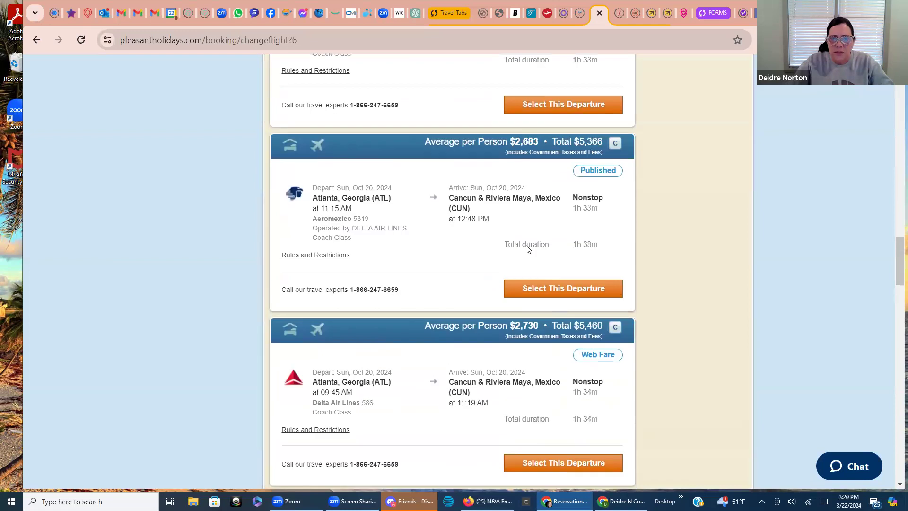
{"action": "scroll", "coordinate": [528, 255], "scroll_direction": "down", "scroll_amount": 2}
{"action": "scroll", "coordinate": [528, 260], "scroll_direction": "down", "scroll_amount": 2}
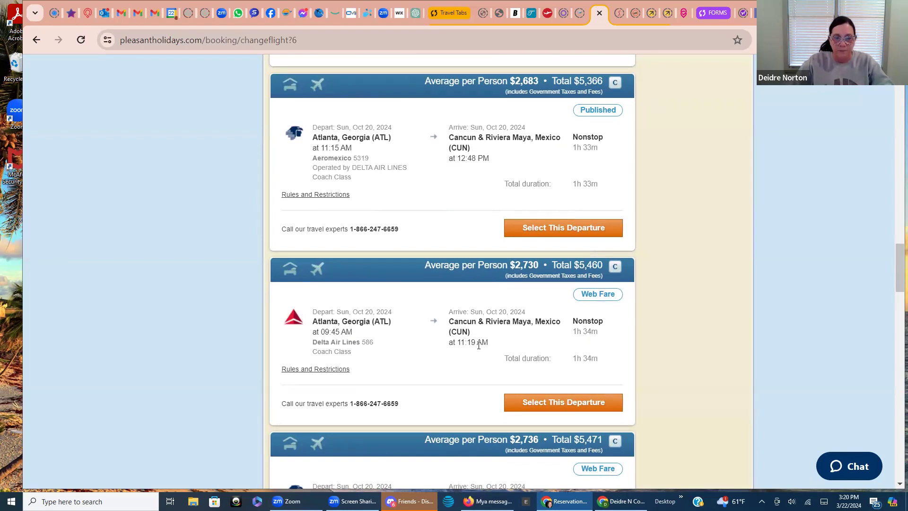
Select the $2,730 Delta 9:45 AM departure and browse the four Oct 27 return flights to Atlanta
{"action": "left_click", "coordinate": [550, 403]}
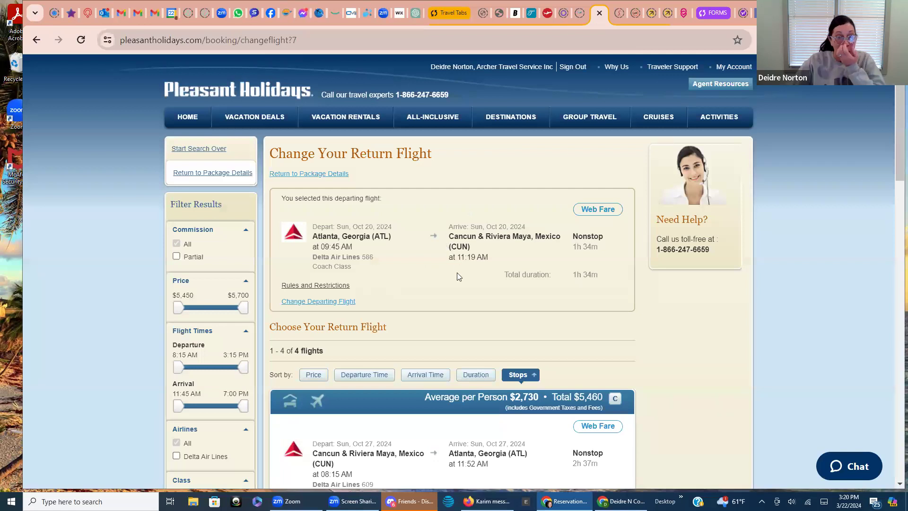
{"action": "scroll", "coordinate": [457, 273], "scroll_direction": "down", "scroll_amount": 5}
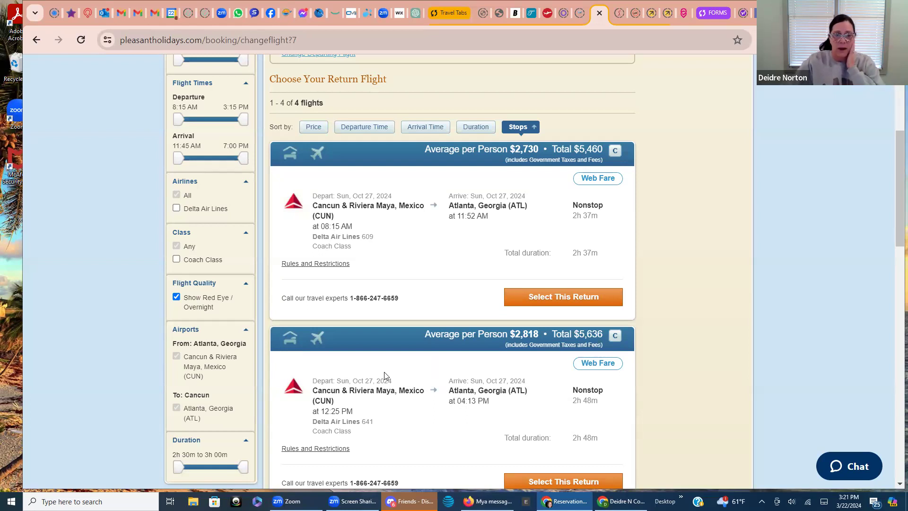
{"action": "scroll", "coordinate": [385, 375], "scroll_direction": "down", "scroll_amount": 1}
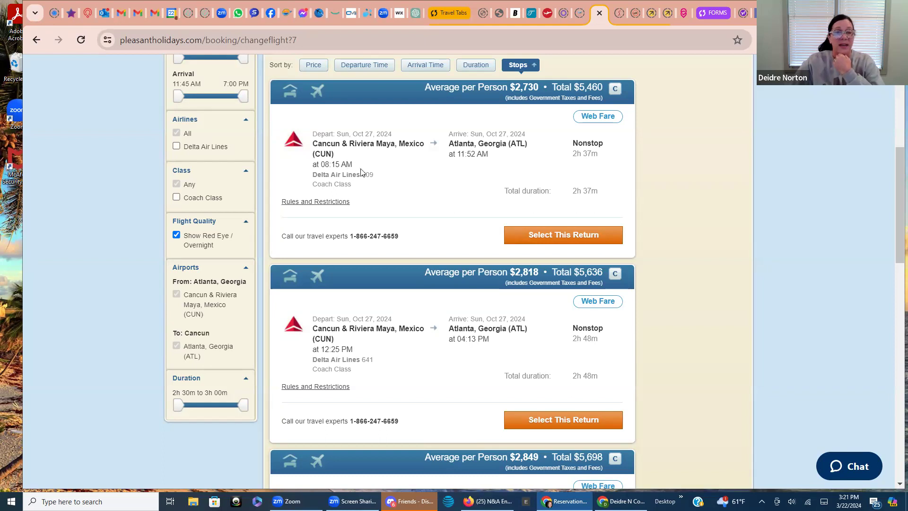
{"action": "scroll", "coordinate": [387, 249], "scroll_direction": "down", "scroll_amount": 3}
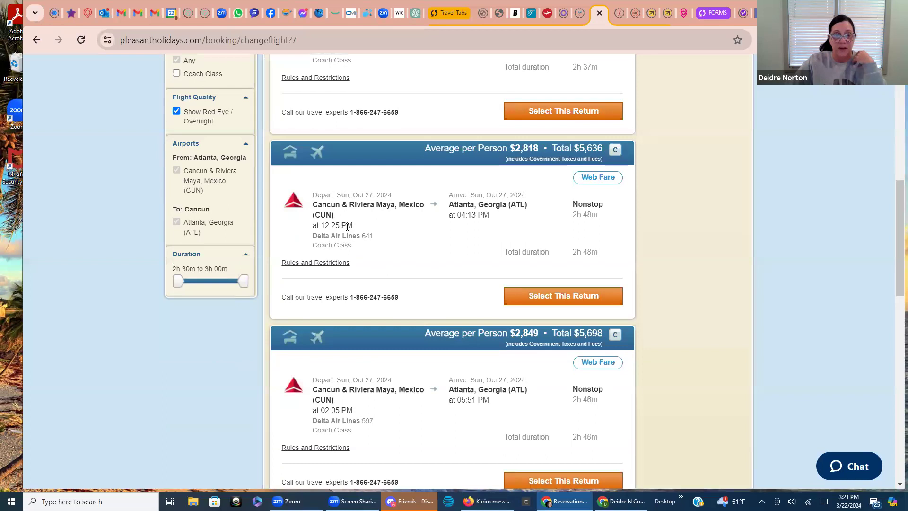
Pick the Delta 641 12:25 PM return flight, bringing the package to $5,636.00
{"action": "left_click", "coordinate": [541, 297]}
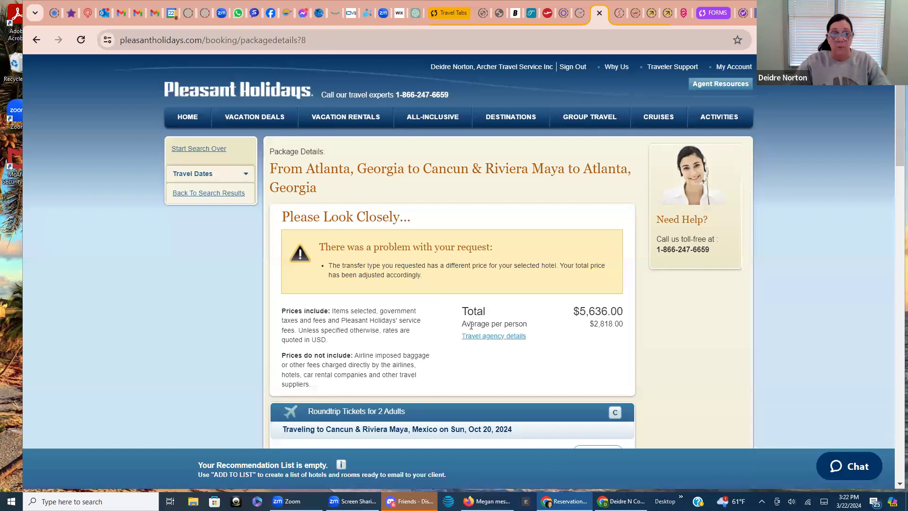
{"action": "scroll", "coordinate": [459, 332], "scroll_direction": "down", "scroll_amount": 4}
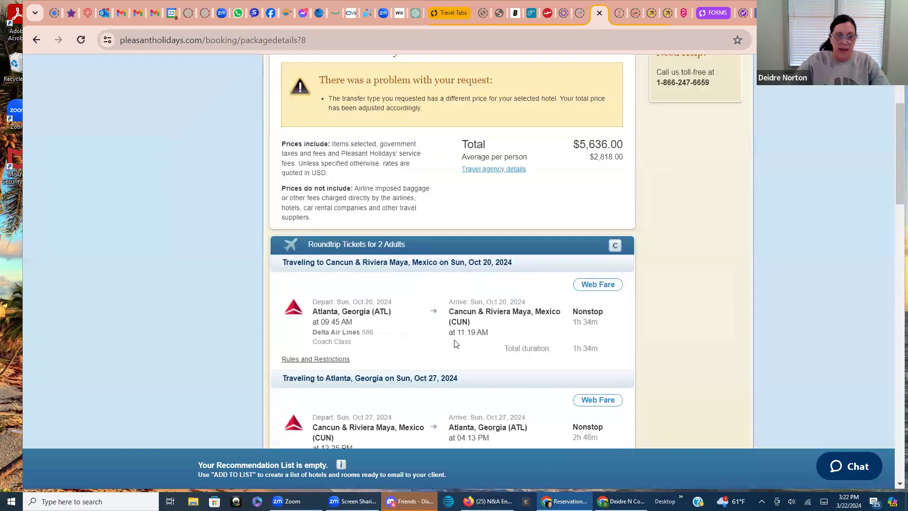
{"action": "scroll", "coordinate": [452, 341], "scroll_direction": "up", "scroll_amount": 1}
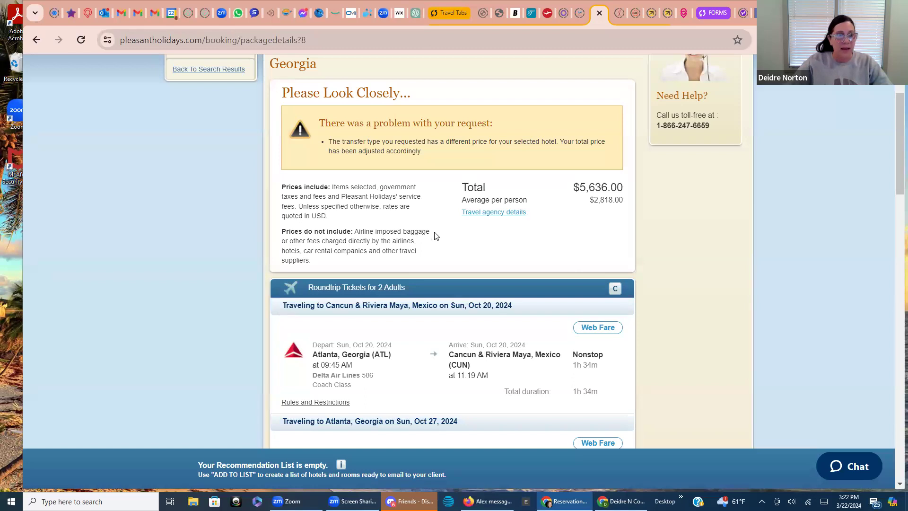
Review the package's flights and room options, then open the TRS Coral Hotel description
{"action": "scroll", "coordinate": [435, 236], "scroll_direction": "down", "scroll_amount": 1}
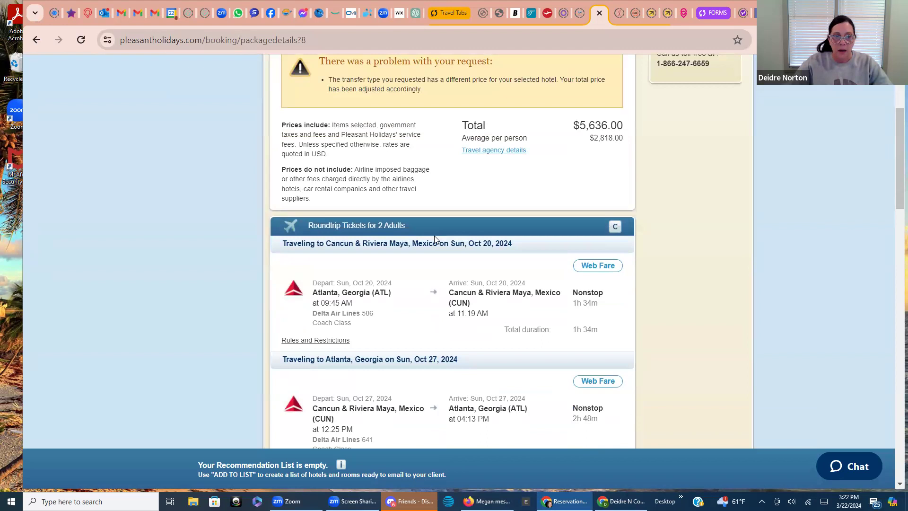
{"action": "scroll", "coordinate": [435, 239], "scroll_direction": "down", "scroll_amount": 1}
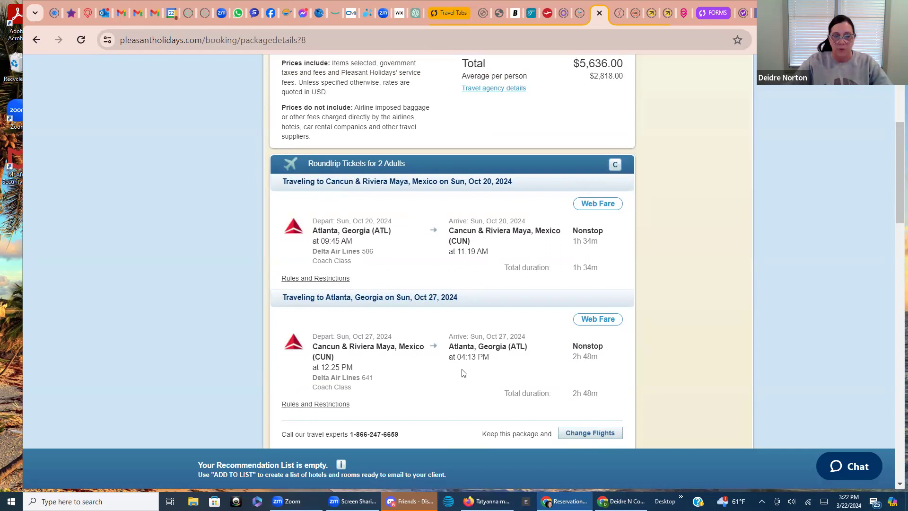
{"action": "scroll", "coordinate": [433, 354], "scroll_direction": "down", "scroll_amount": 1}
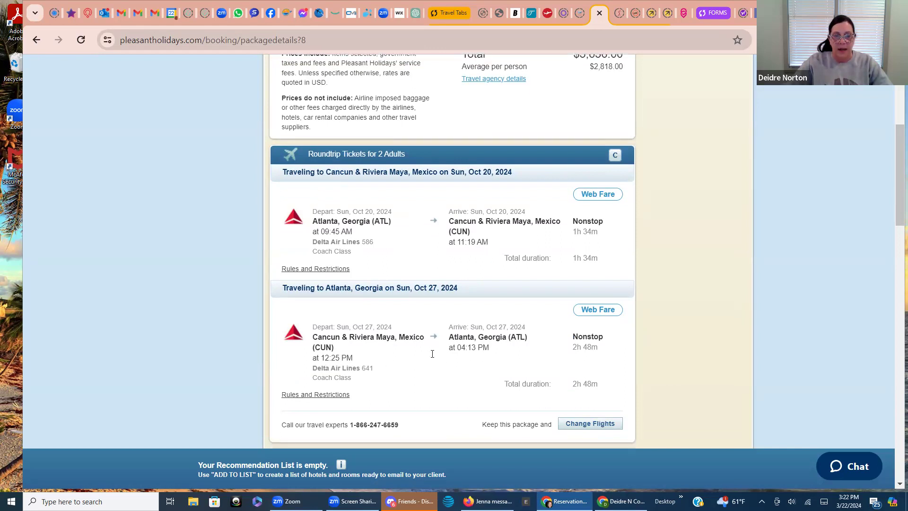
{"action": "scroll", "coordinate": [432, 354], "scroll_direction": "down", "scroll_amount": 6}
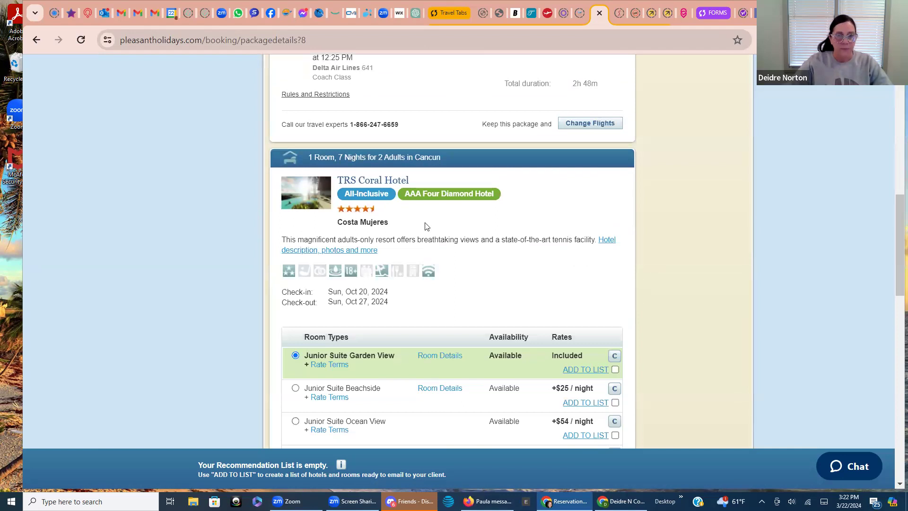
{"action": "scroll", "coordinate": [429, 235], "scroll_direction": "down", "scroll_amount": 1}
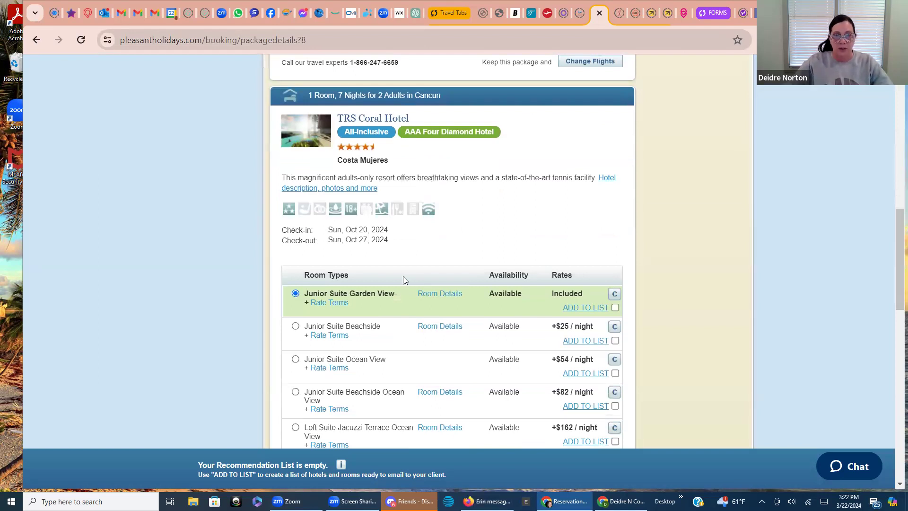
{"action": "left_click", "coordinate": [357, 188]}
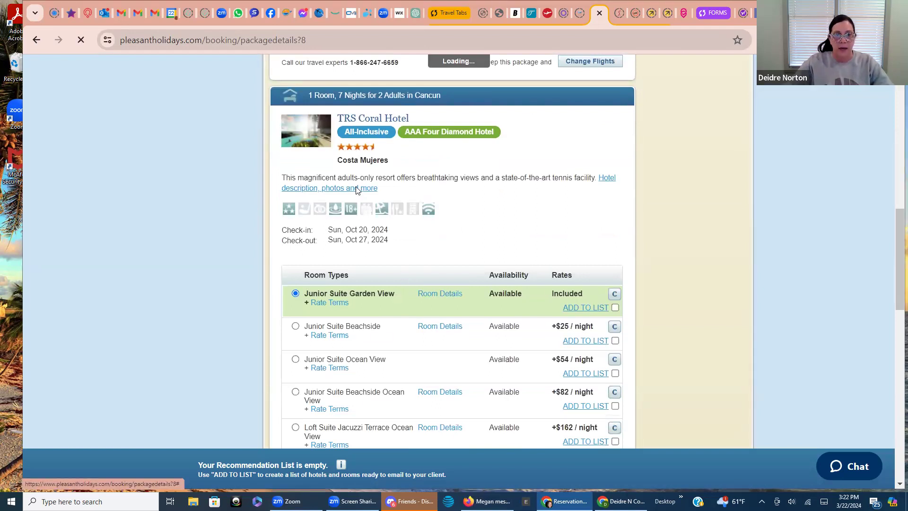
Read the TRS Coral Hotel's adults-only overview and rules, then return to Package Details
{"action": "scroll", "coordinate": [456, 302], "scroll_direction": "down", "scroll_amount": 5}
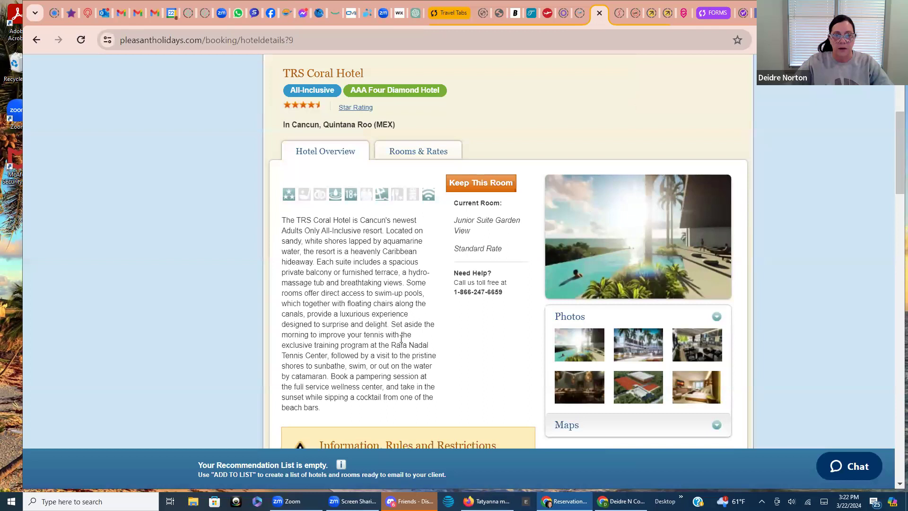
{"action": "scroll", "coordinate": [403, 345], "scroll_direction": "down", "scroll_amount": 1}
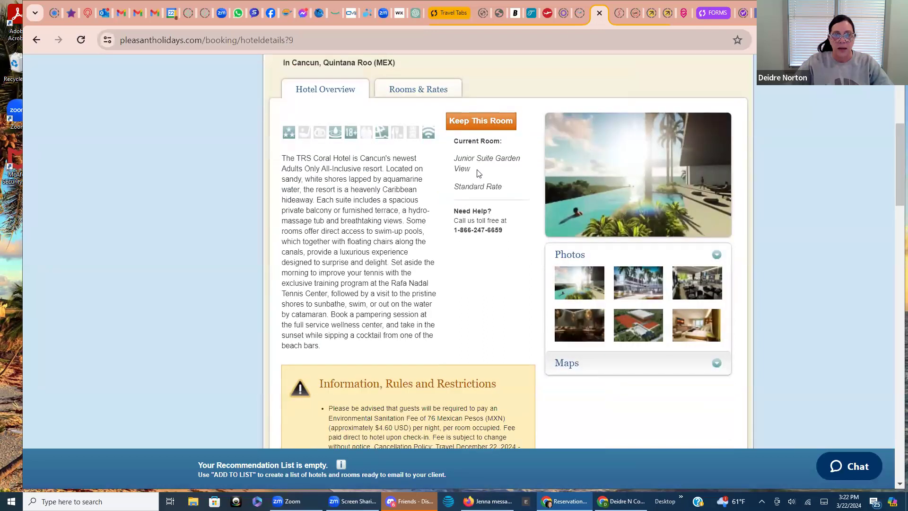
{"action": "scroll", "coordinate": [467, 216], "scroll_direction": "up", "scroll_amount": 4}
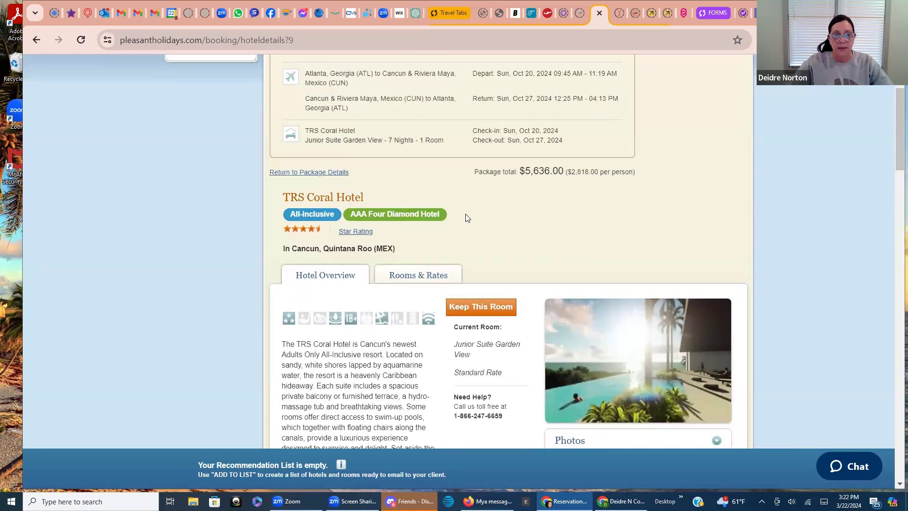
{"action": "scroll", "coordinate": [461, 217], "scroll_direction": "up", "scroll_amount": 1}
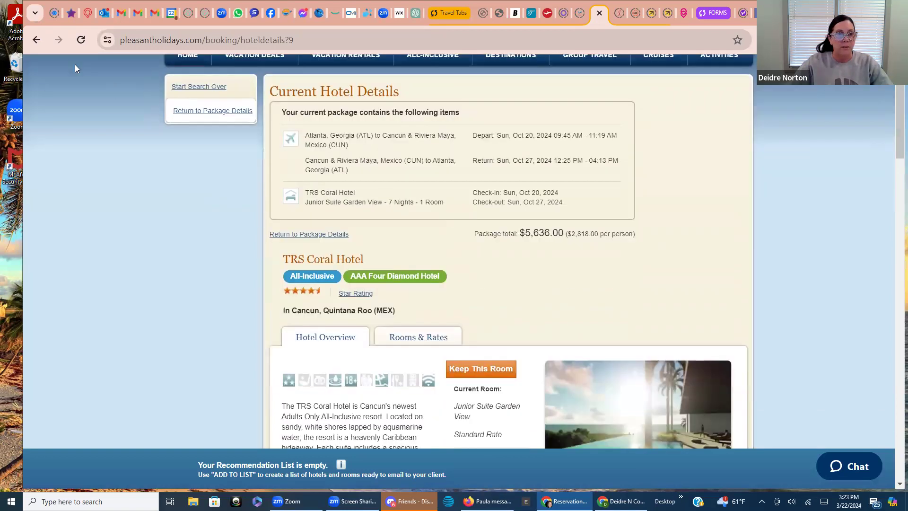
{"action": "left_click", "coordinate": [234, 114]}
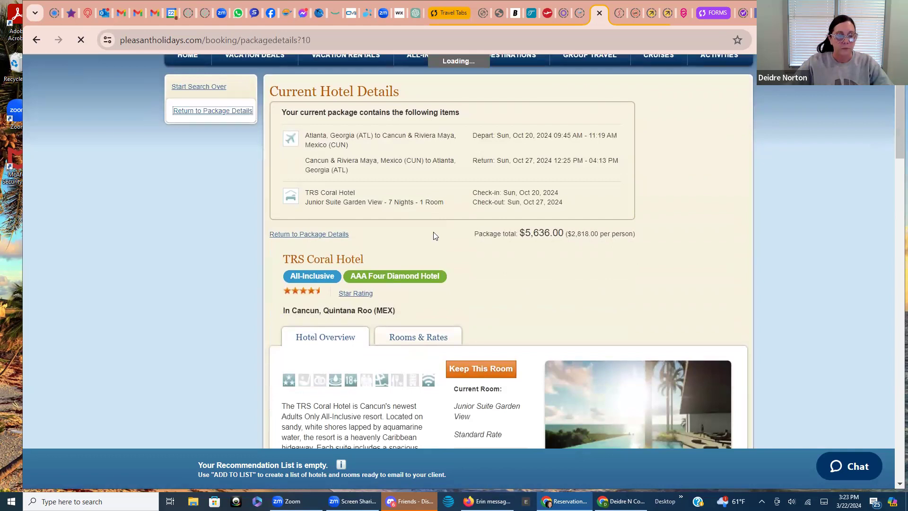
Find the TRS Coral room types table and bring up all room types and rates
{"action": "scroll", "coordinate": [440, 253], "scroll_direction": "down", "scroll_amount": 10}
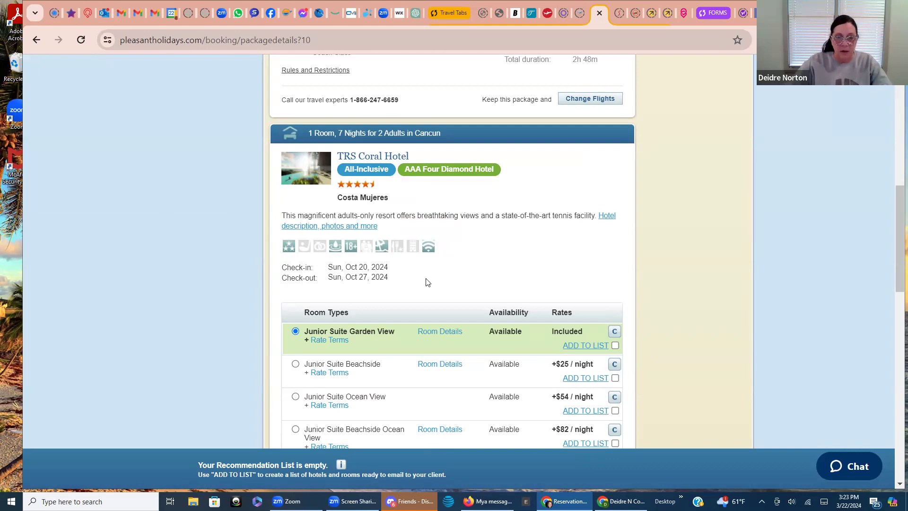
{"action": "scroll", "coordinate": [424, 281], "scroll_direction": "down", "scroll_amount": 1}
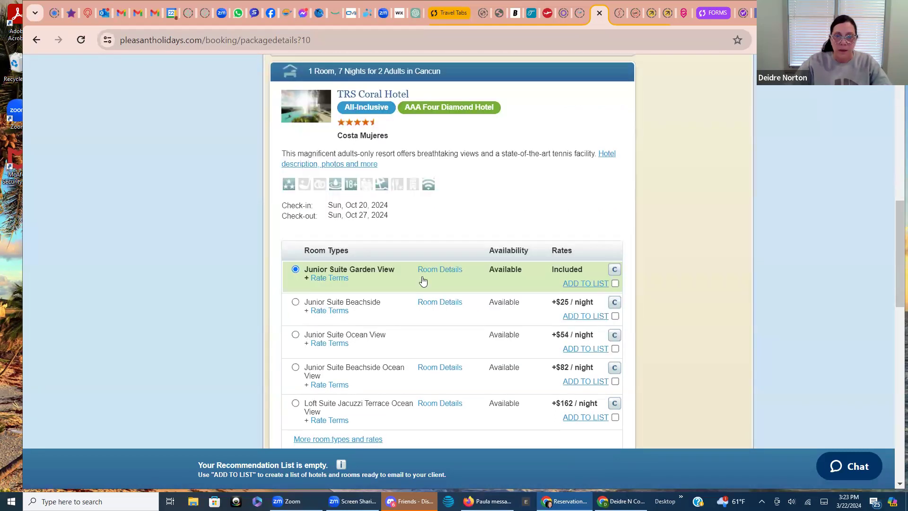
{"action": "scroll", "coordinate": [423, 281], "scroll_direction": "up", "scroll_amount": 5}
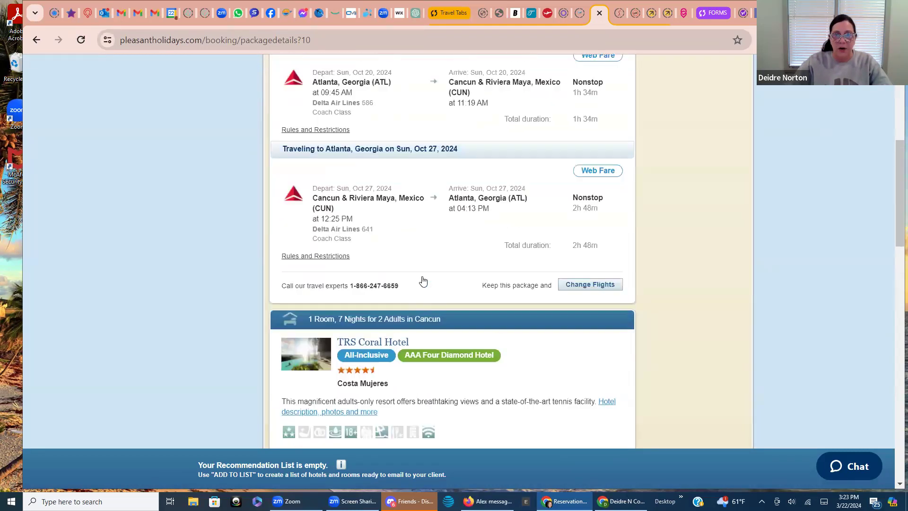
{"action": "scroll", "coordinate": [423, 280], "scroll_direction": "up", "scroll_amount": 4}
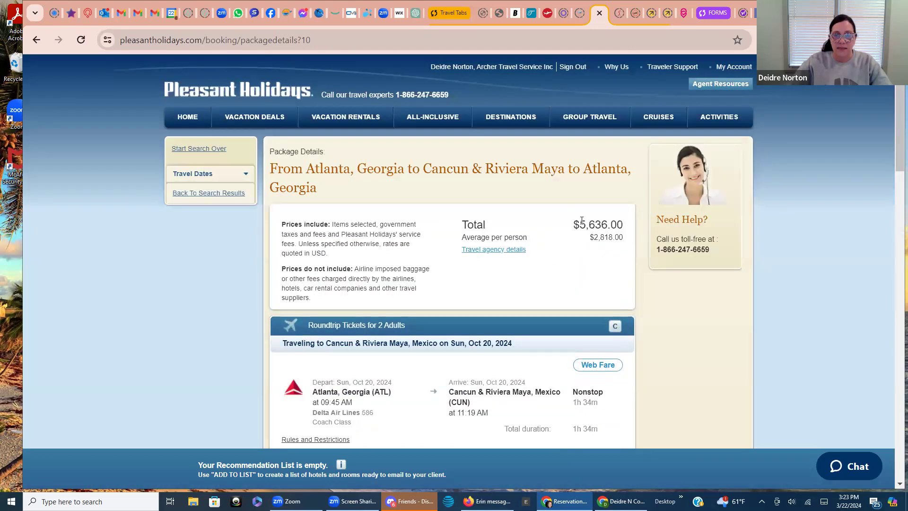
{"action": "scroll", "coordinate": [464, 258], "scroll_direction": "down", "scroll_amount": 9}
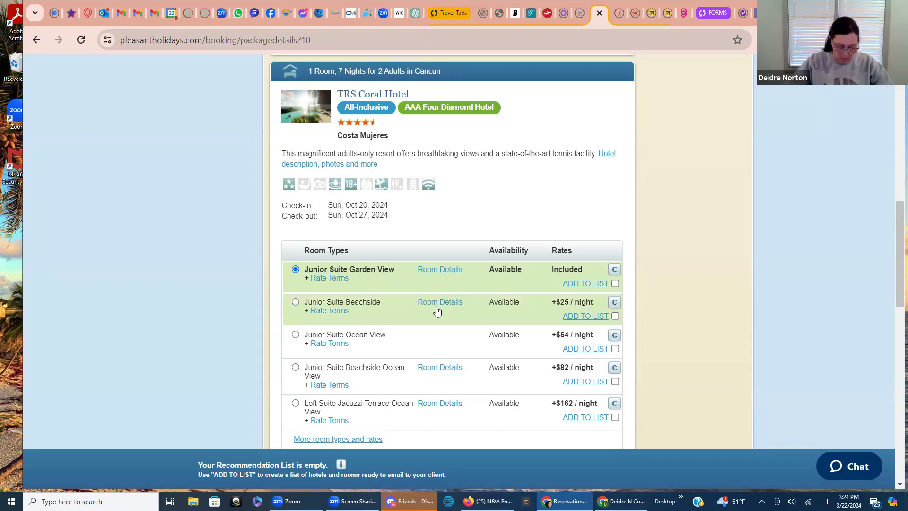
{"action": "scroll", "coordinate": [436, 310], "scroll_direction": "down", "scroll_amount": 3}
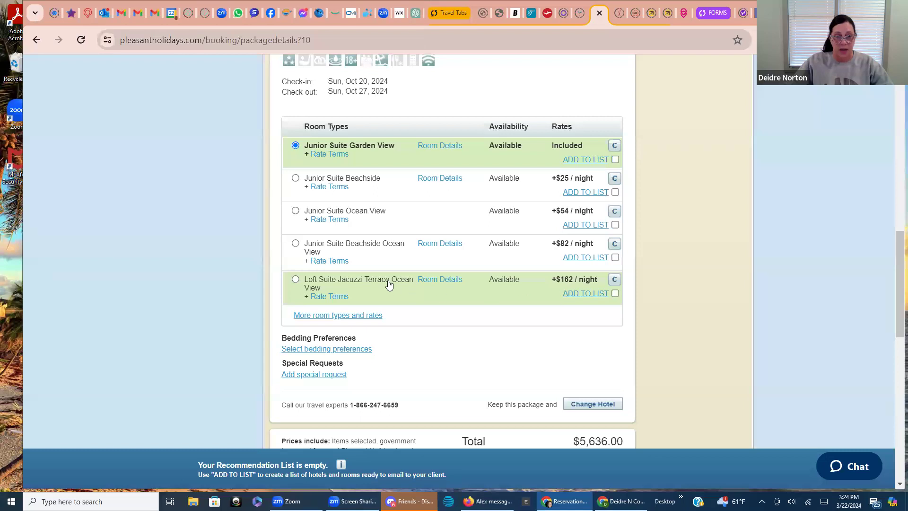
{"action": "left_click", "coordinate": [349, 316]}
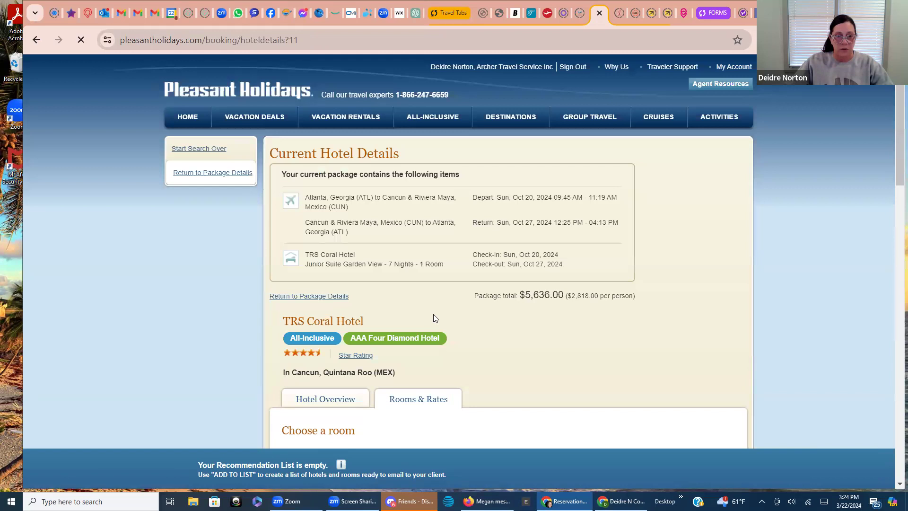
Select the Loft Suite Beachside Ocean View Standard Rate, making the total $6,920.00
{"action": "scroll", "coordinate": [433, 314], "scroll_direction": "down", "scroll_amount": 10}
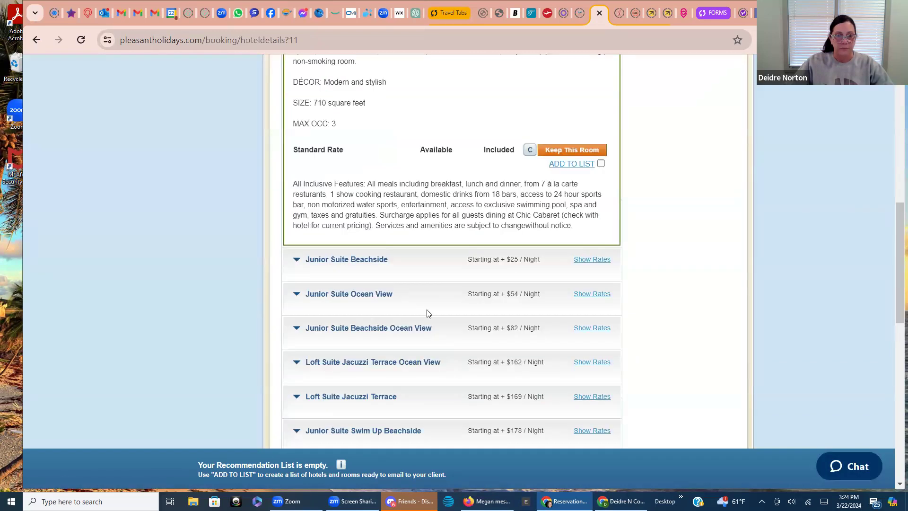
{"action": "scroll", "coordinate": [427, 314], "scroll_direction": "down", "scroll_amount": 3}
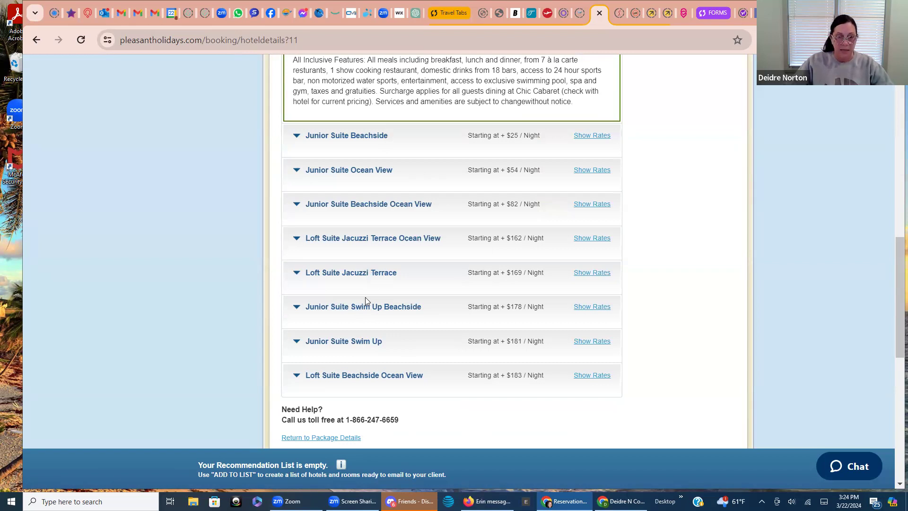
{"action": "left_click", "coordinate": [334, 375]}
{"action": "scroll", "coordinate": [425, 361], "scroll_direction": "down", "scroll_amount": 4}
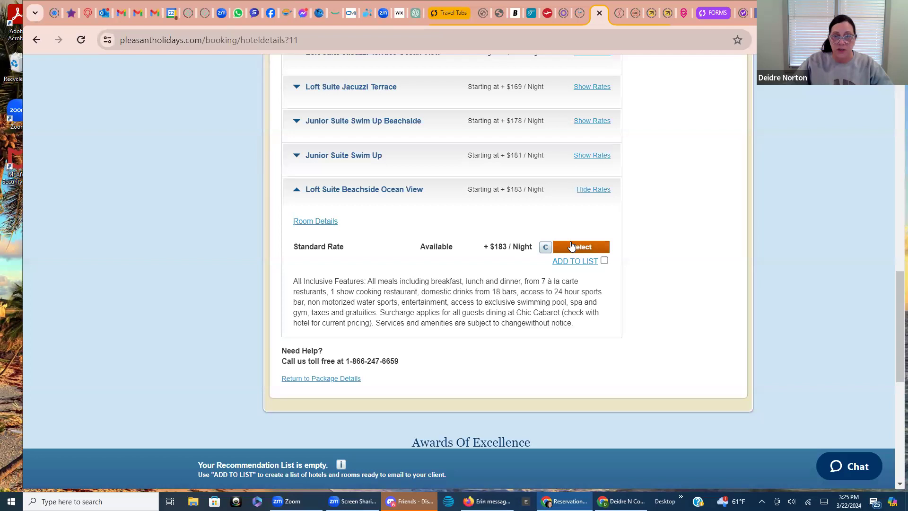
{"action": "mouse_move", "coordinate": [547, 247]}
{"action": "left_click", "coordinate": [572, 247]}
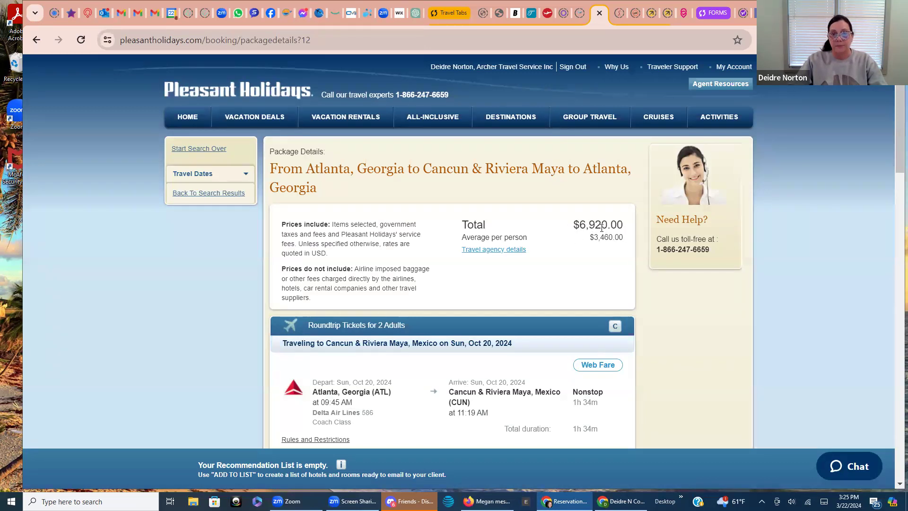
{"action": "scroll", "coordinate": [513, 264], "scroll_direction": "down", "scroll_amount": 5}
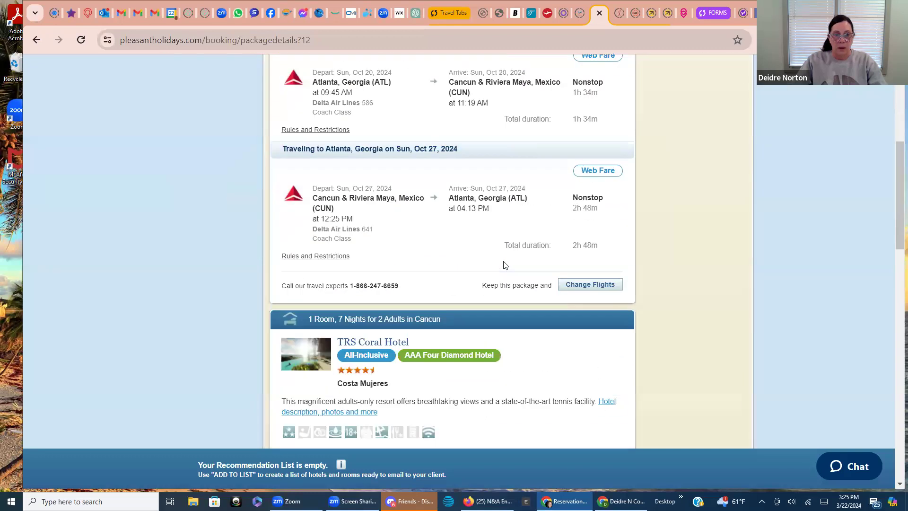
{"action": "scroll", "coordinate": [505, 266], "scroll_direction": "down", "scroll_amount": 5}
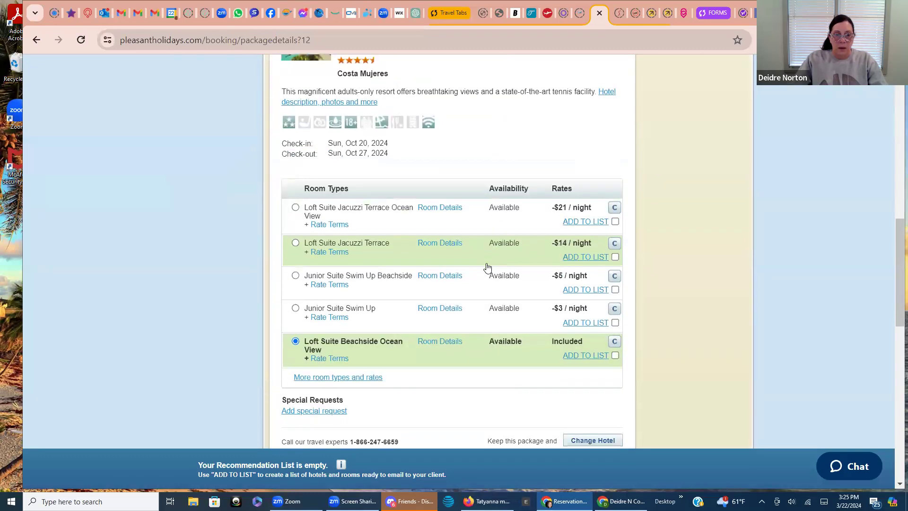
{"action": "scroll", "coordinate": [488, 269], "scroll_direction": "down", "scroll_amount": 1}
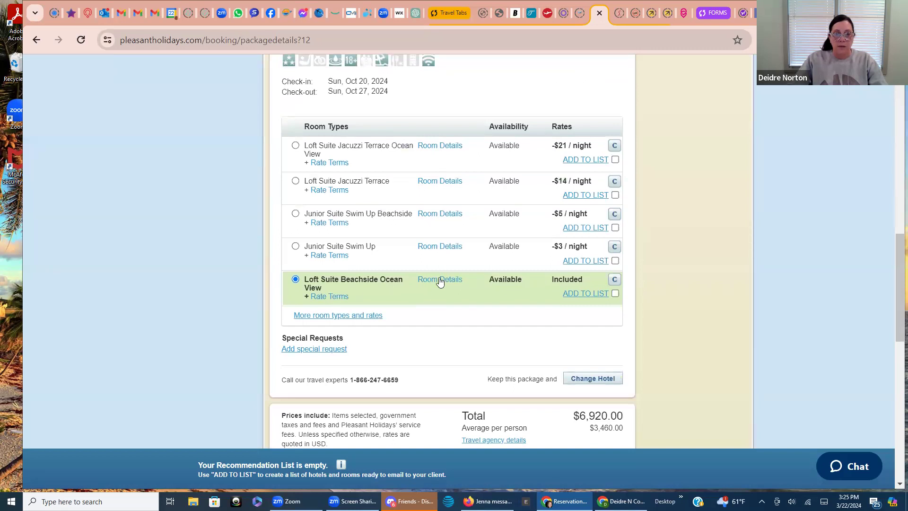
{"action": "left_click", "coordinate": [440, 280]}
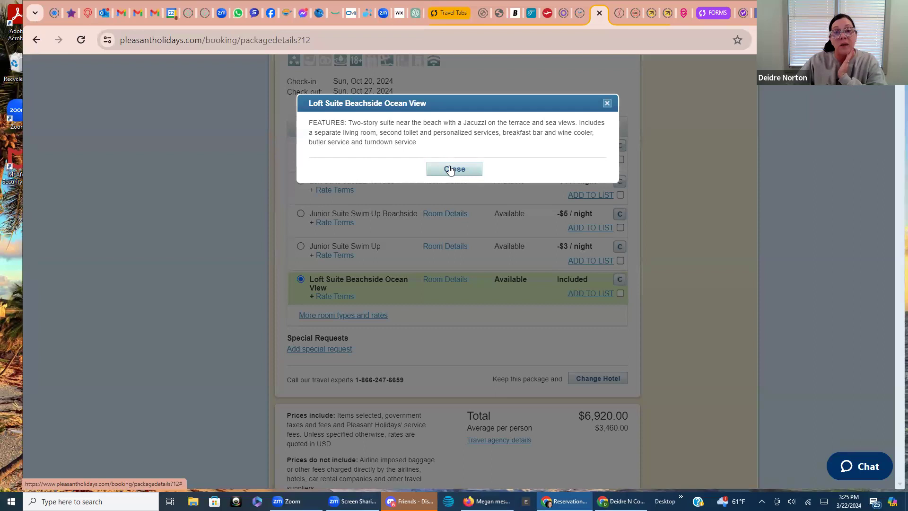
{"action": "left_click", "coordinate": [451, 171]}
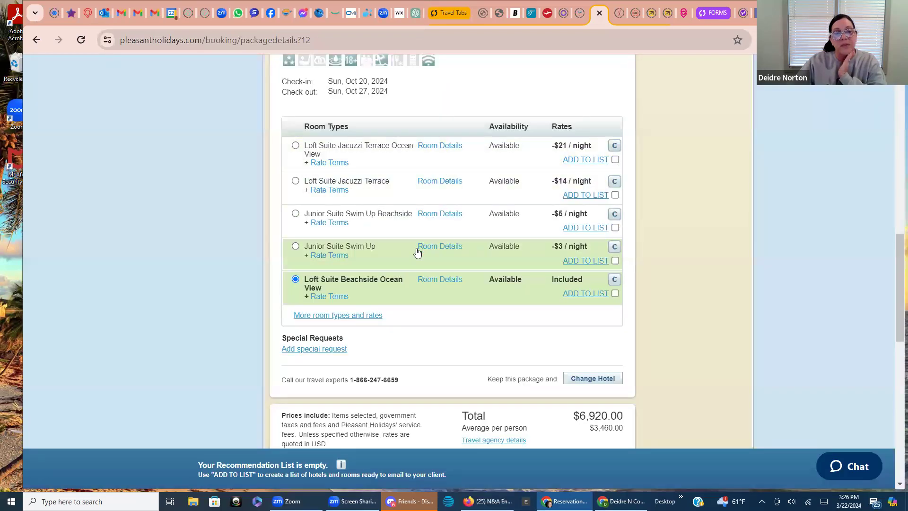
{"action": "scroll", "coordinate": [417, 253], "scroll_direction": "down", "scroll_amount": 4}
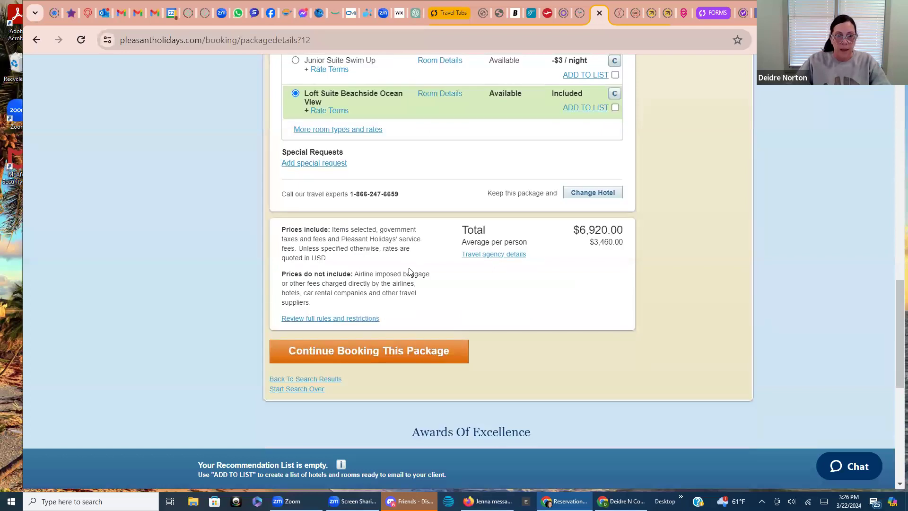
Save Honeymoon Couple and Celebrating Special Occasion as hotel special requests, then recheck and resave them
{"action": "left_click", "coordinate": [312, 164]}
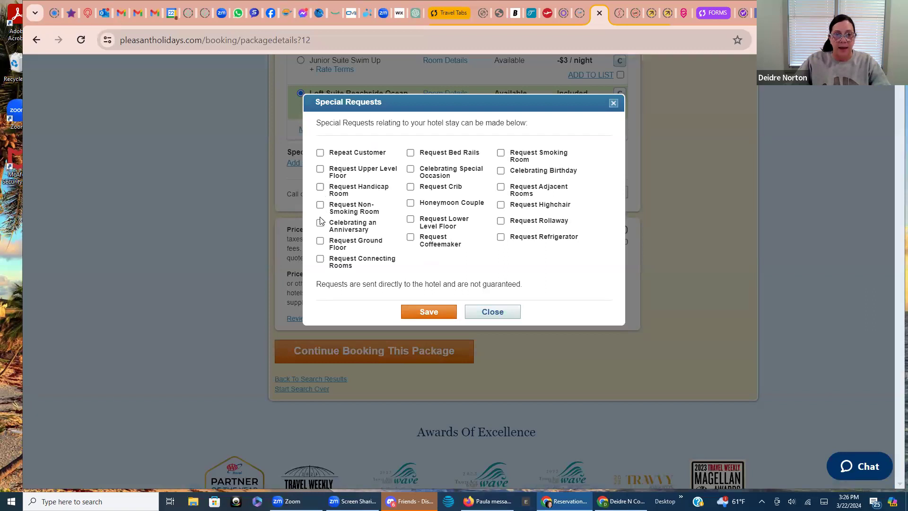
{"action": "left_click", "coordinate": [410, 205]}
{"action": "left_click", "coordinate": [411, 170]}
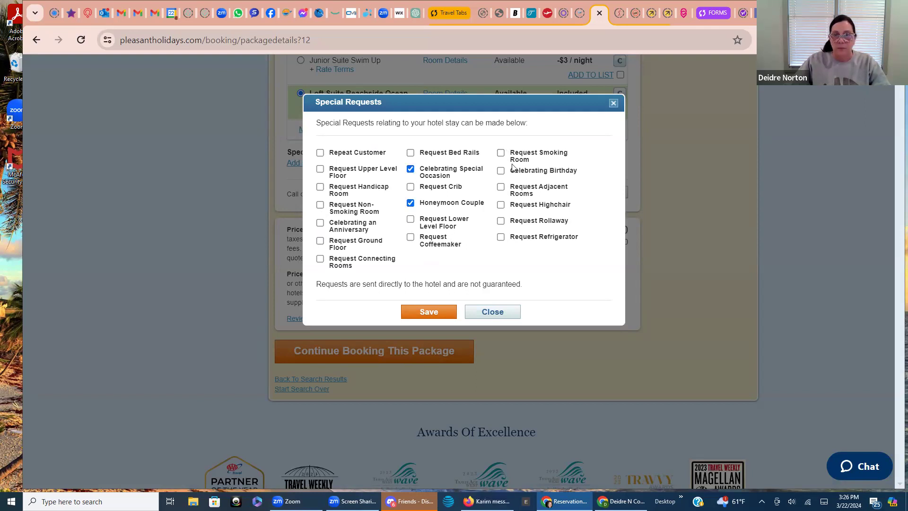
{"action": "left_click", "coordinate": [435, 313]}
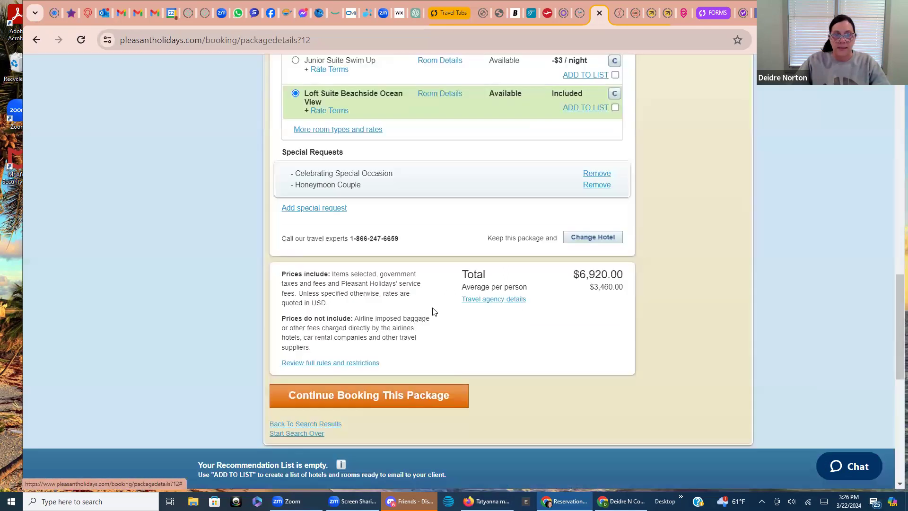
{"action": "left_click", "coordinate": [325, 209]}
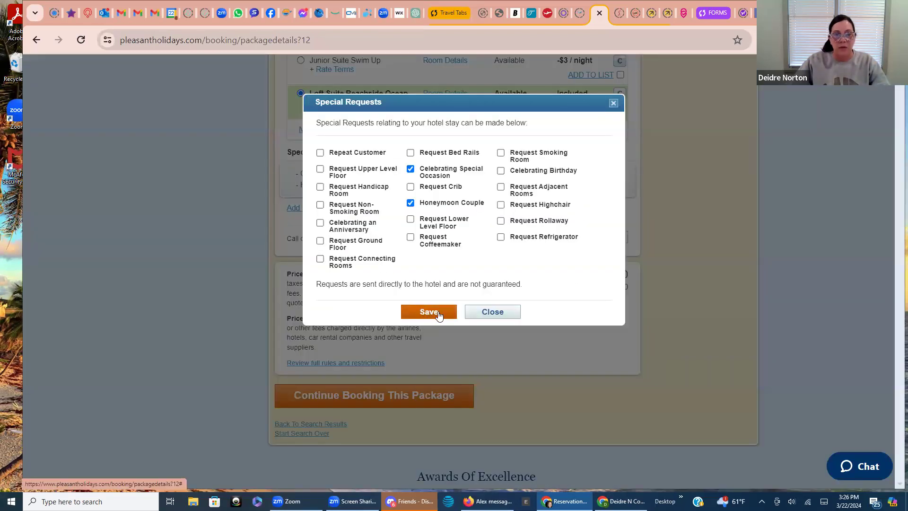
{"action": "left_click", "coordinate": [480, 313]}
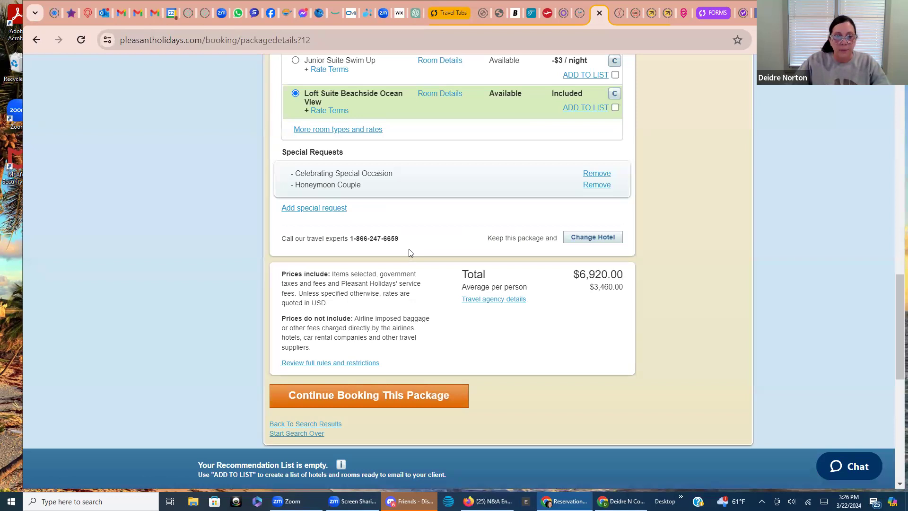
{"action": "scroll", "coordinate": [410, 253], "scroll_direction": "down", "scroll_amount": 1}
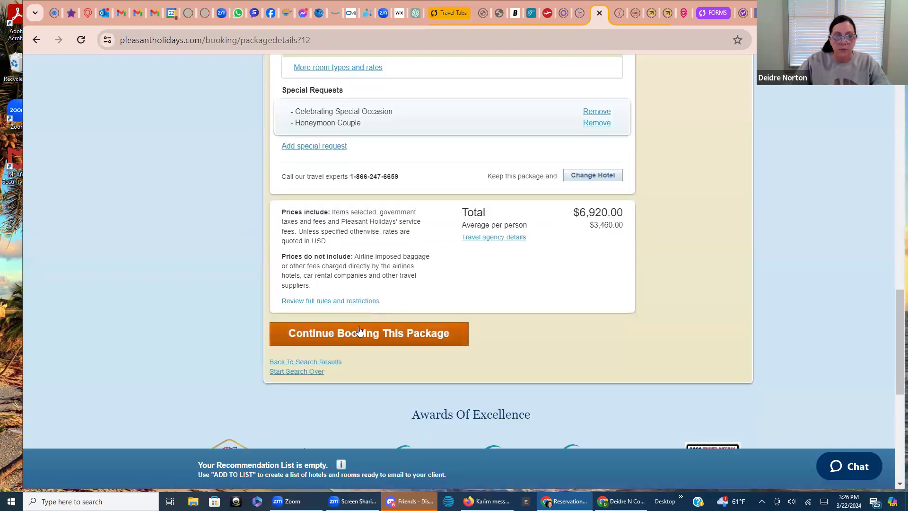
Proceed to Customize Your Trip, where protection plans cost $409 or $189 per person
{"action": "left_click", "coordinate": [359, 327]}
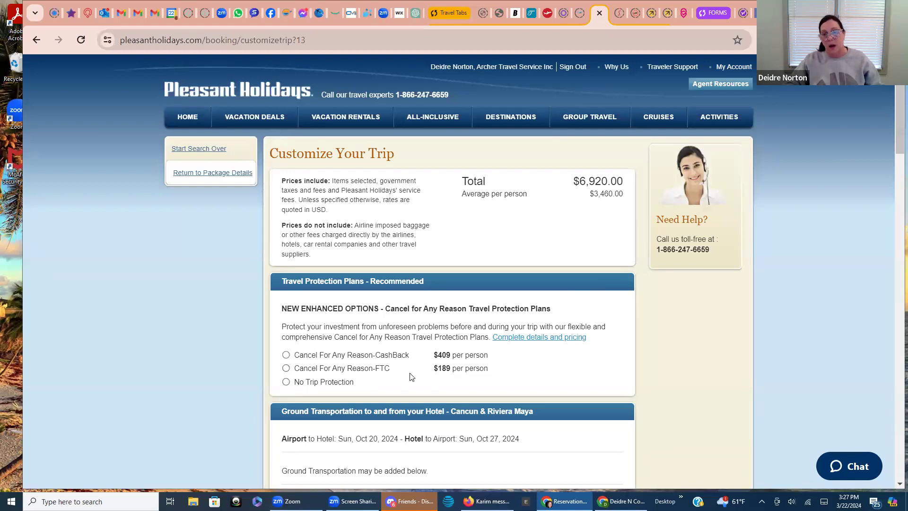
Choose the $189-per-person Cancel For Any Reason-FTC plan, bringing the total to $7,298.00
{"action": "left_click", "coordinate": [286, 368]}
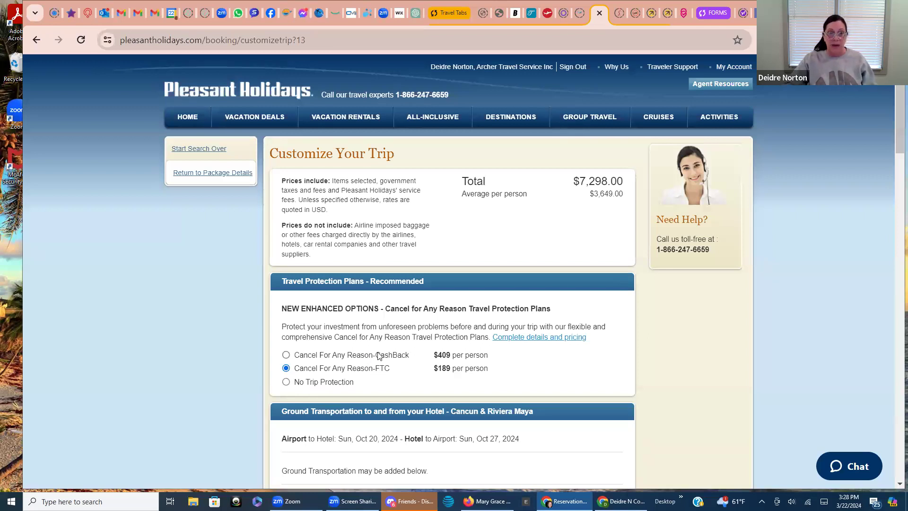
{"action": "scroll", "coordinate": [391, 347], "scroll_direction": "down", "scroll_amount": 1}
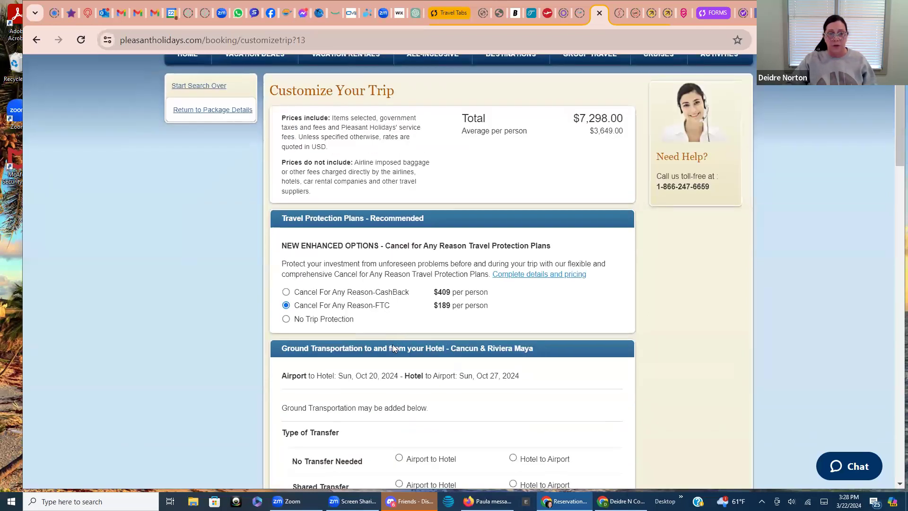
{"action": "scroll", "coordinate": [392, 348], "scroll_direction": "down", "scroll_amount": 3}
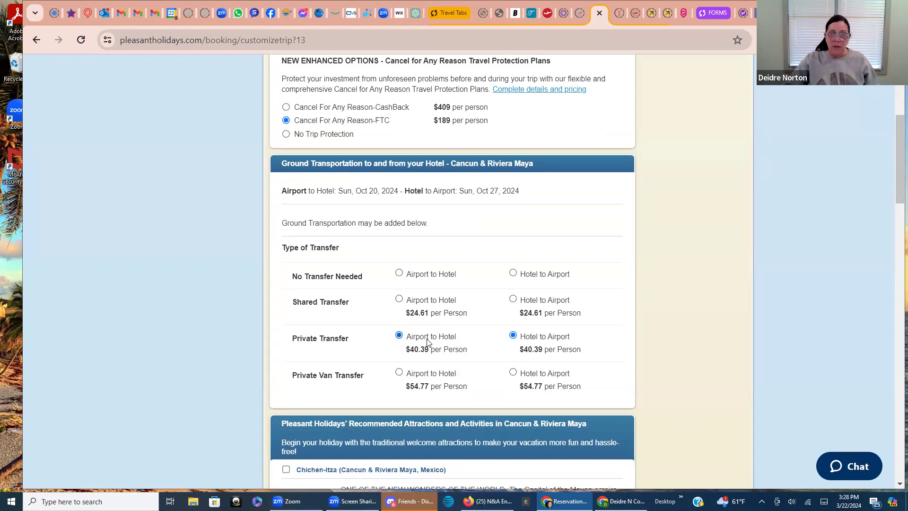
{"action": "scroll", "coordinate": [428, 344], "scroll_direction": "down", "scroll_amount": 3}
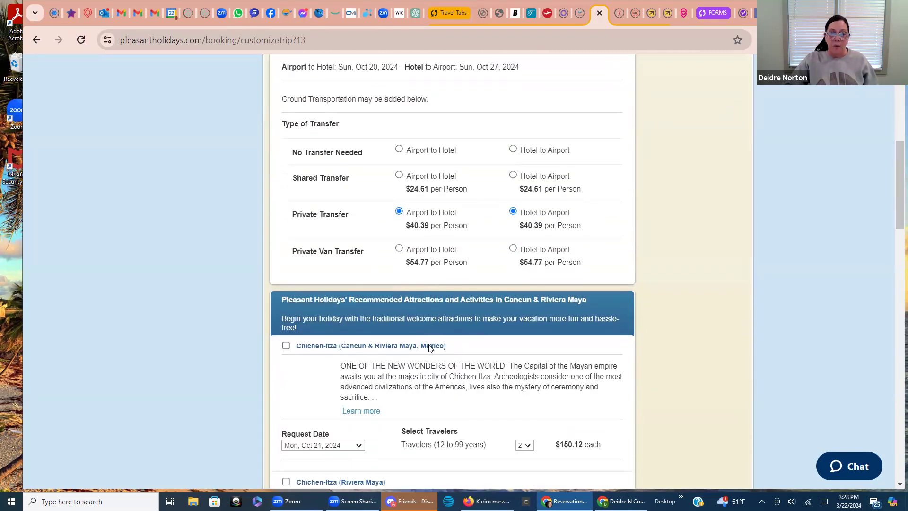
{"action": "scroll", "coordinate": [430, 349], "scroll_direction": "down", "scroll_amount": 1}
{"action": "scroll", "coordinate": [430, 348], "scroll_direction": "down", "scroll_amount": 1}
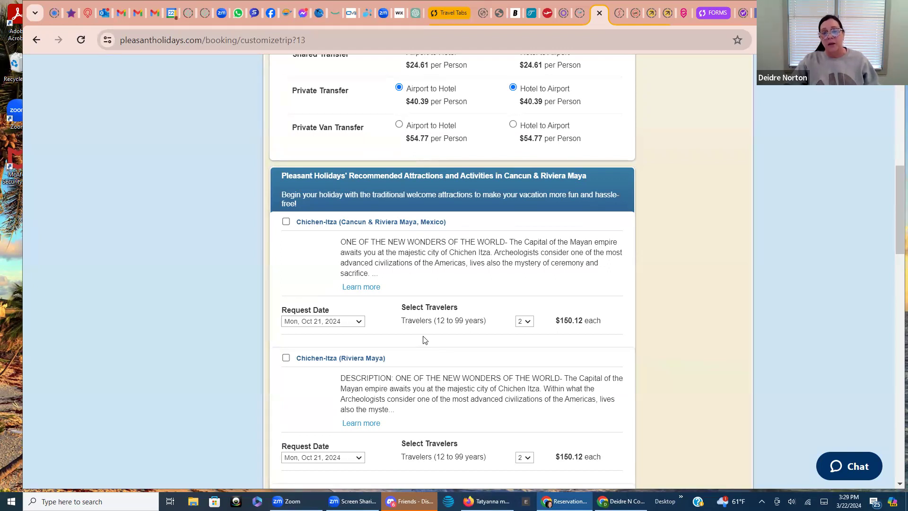
{"action": "scroll", "coordinate": [424, 340], "scroll_direction": "down", "scroll_amount": 2}
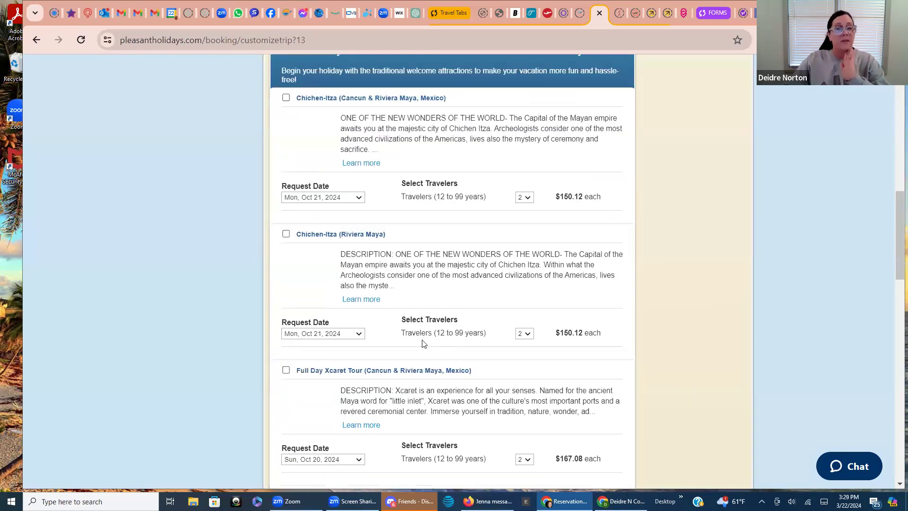
{"action": "scroll", "coordinate": [424, 339], "scroll_direction": "down", "scroll_amount": 1}
{"action": "scroll", "coordinate": [424, 339], "scroll_direction": "down", "scroll_amount": 8}
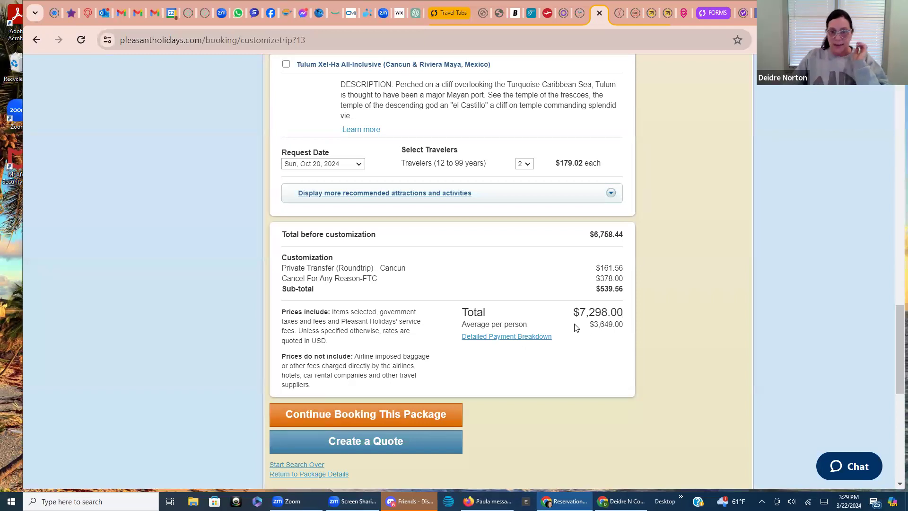
Open the Detailed Payment Breakdown and highlight the $616.10 non-commissionable amount and $935.39 commission
{"action": "left_click", "coordinate": [512, 337]}
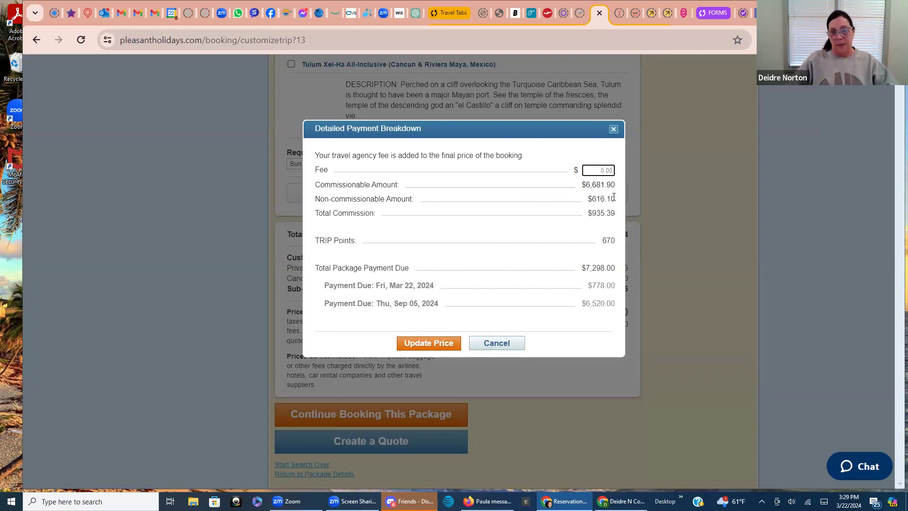
{"action": "left_click_drag", "start_coordinate": [615, 199], "coordinate": [586, 201]}
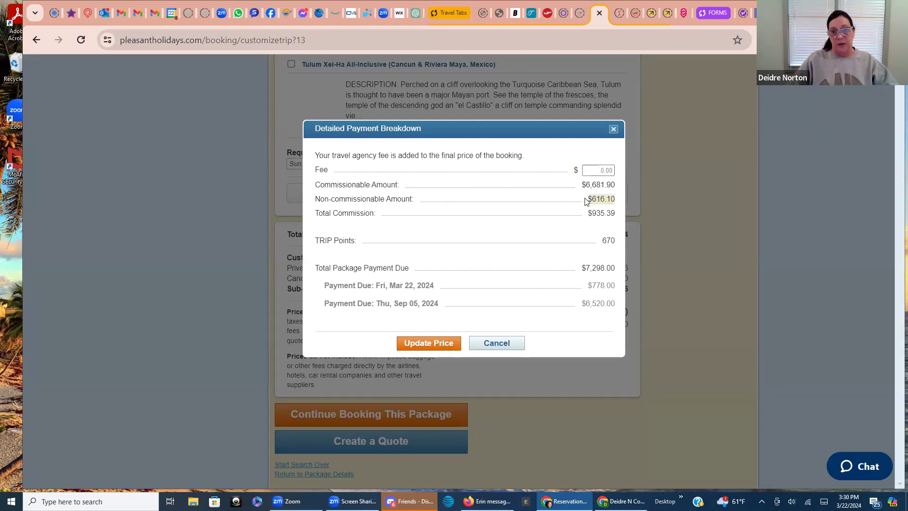
{"action": "left_click", "coordinate": [529, 211]}
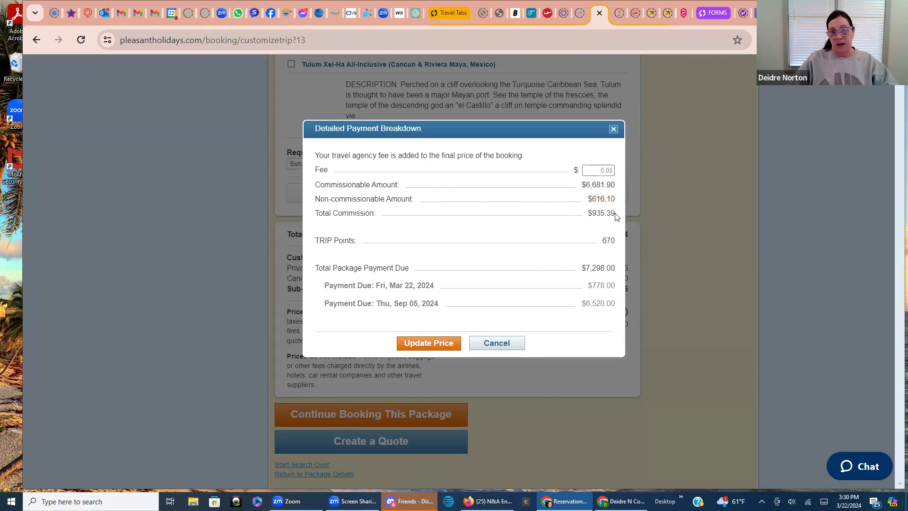
{"action": "left_click_drag", "start_coordinate": [616, 218], "coordinate": [591, 217]}
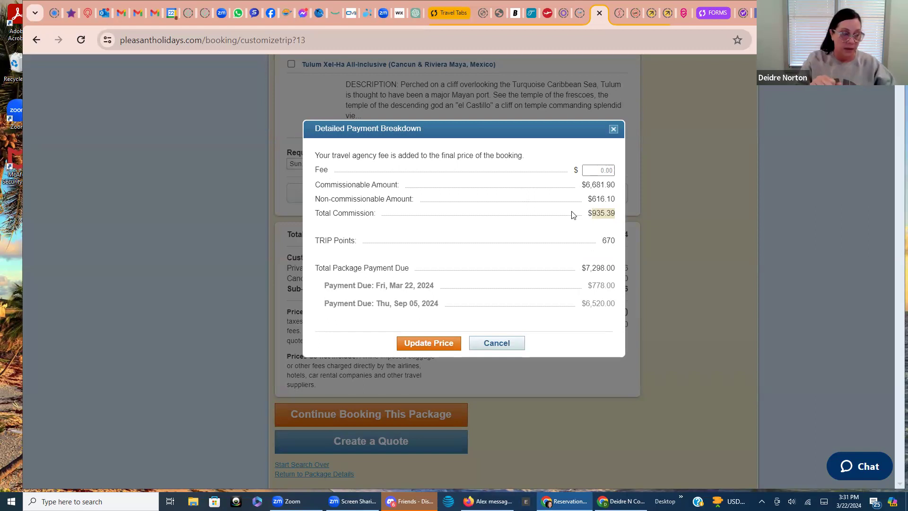
Enter a 50.00 agency fee, update the price, and accept the admin charge notice
{"action": "left_click", "coordinate": [603, 171]}
{"action": "left_click", "coordinate": [602, 171]}
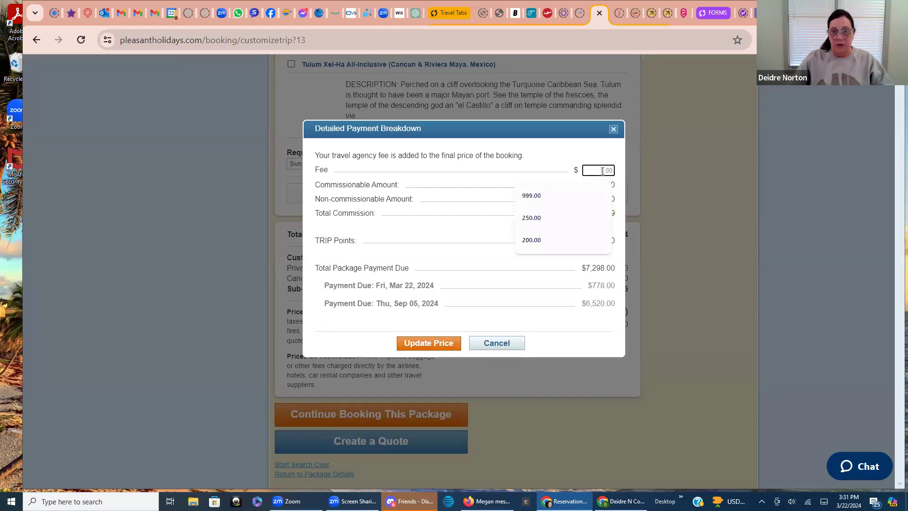
{"action": "type", "text": "50.00"}
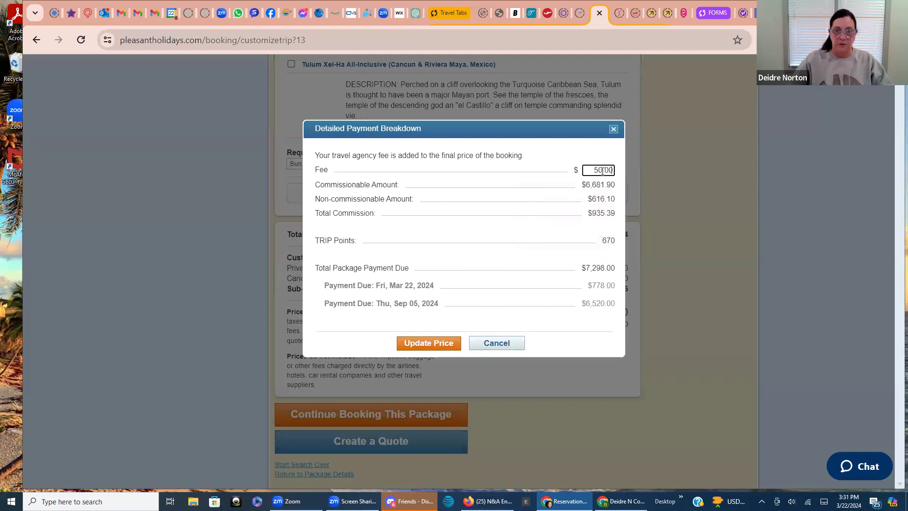
{"action": "left_click", "coordinate": [561, 161]}
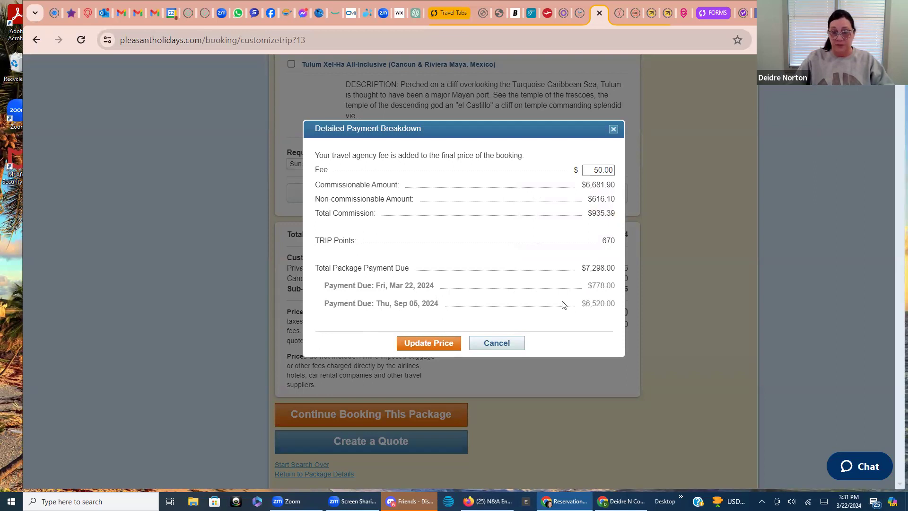
{"action": "left_click", "coordinate": [429, 343]}
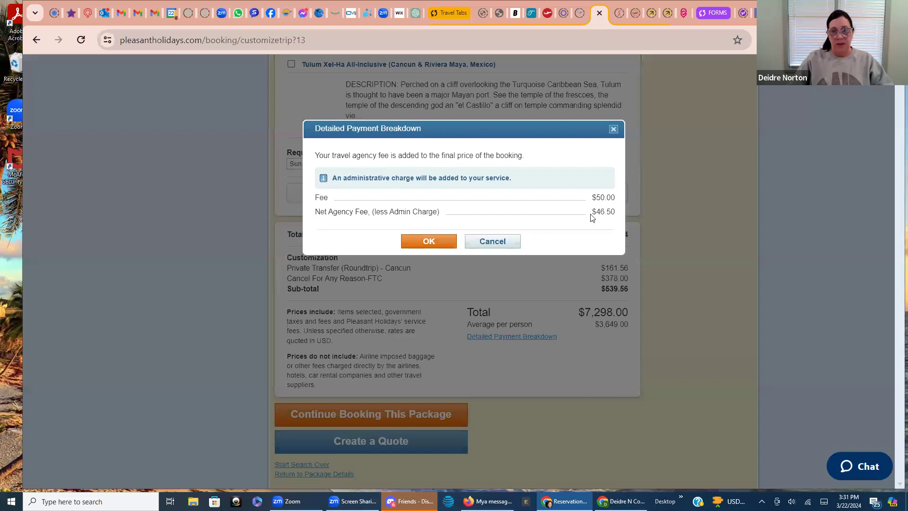
{"action": "left_click", "coordinate": [423, 241]}
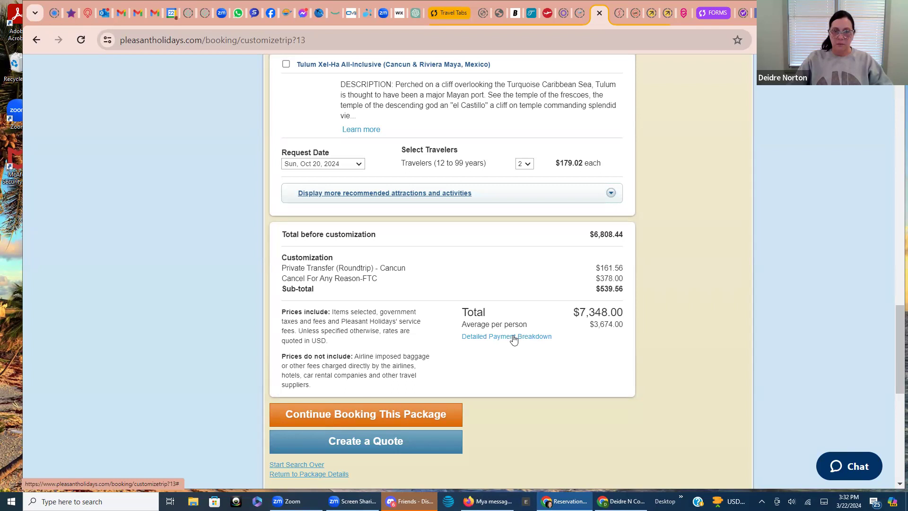
Clear the agency fee in the payment breakdown and update the price
{"action": "left_click", "coordinate": [515, 337]}
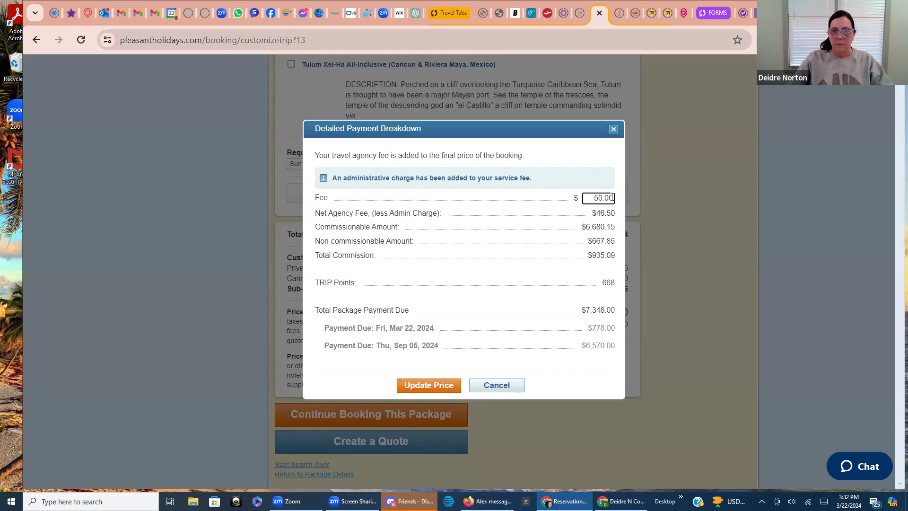
{"action": "key", "text": "BackSpace"}
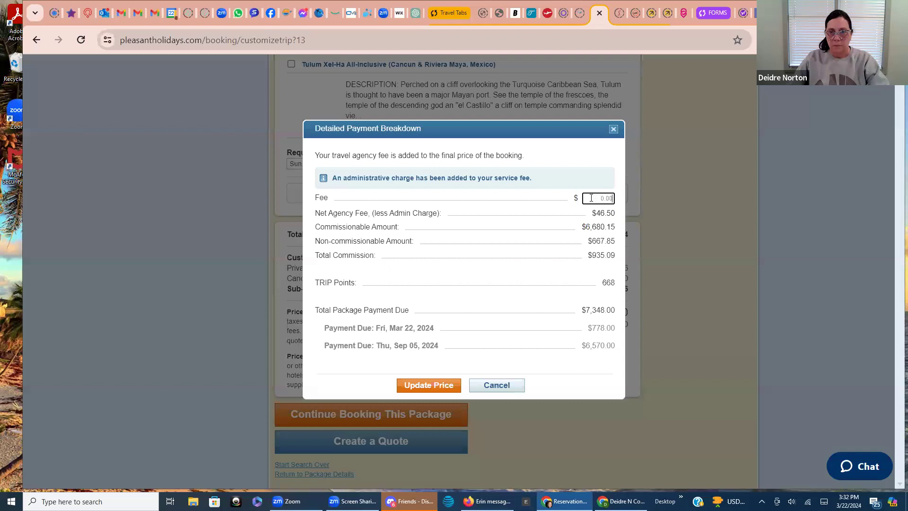
{"action": "left_click", "coordinate": [434, 387]}
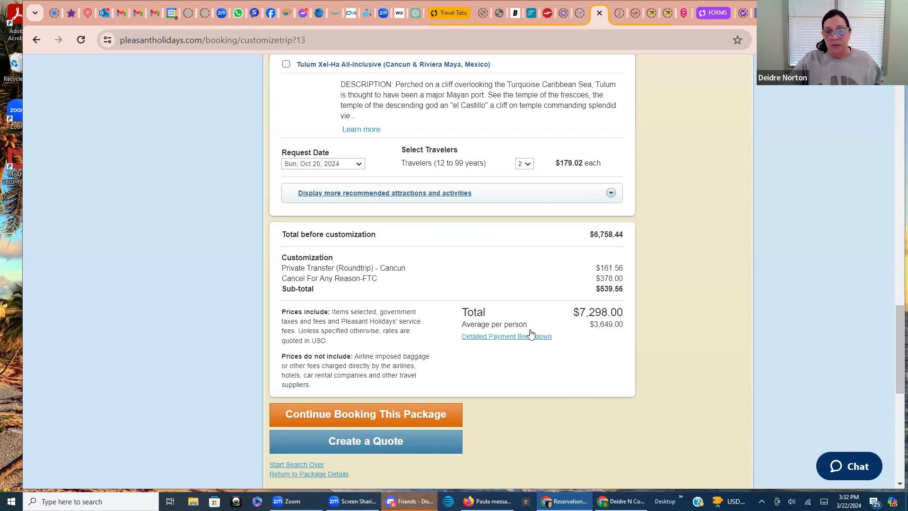
Re-enter a 50.00 agency fee, update the price, and accept the admin charge
{"action": "left_click", "coordinate": [514, 337]}
{"action": "left_click", "coordinate": [591, 171]}
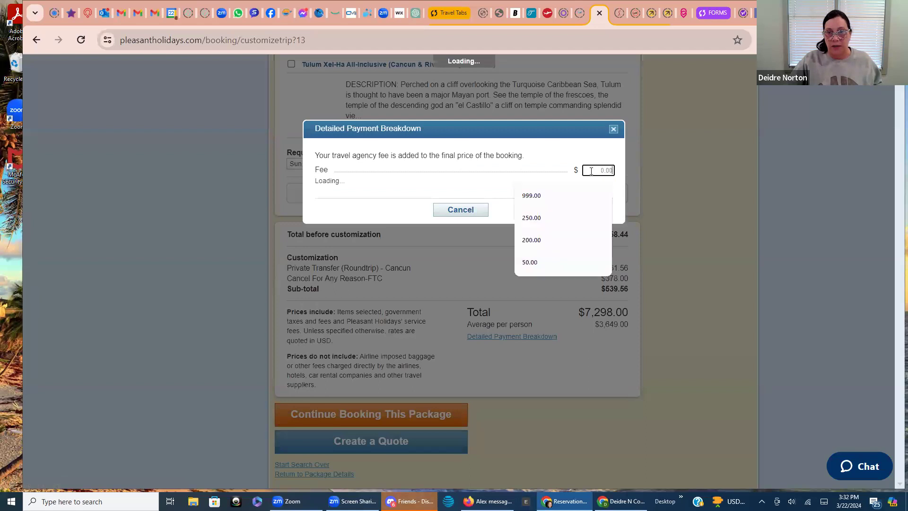
{"action": "type", "text": "50"}
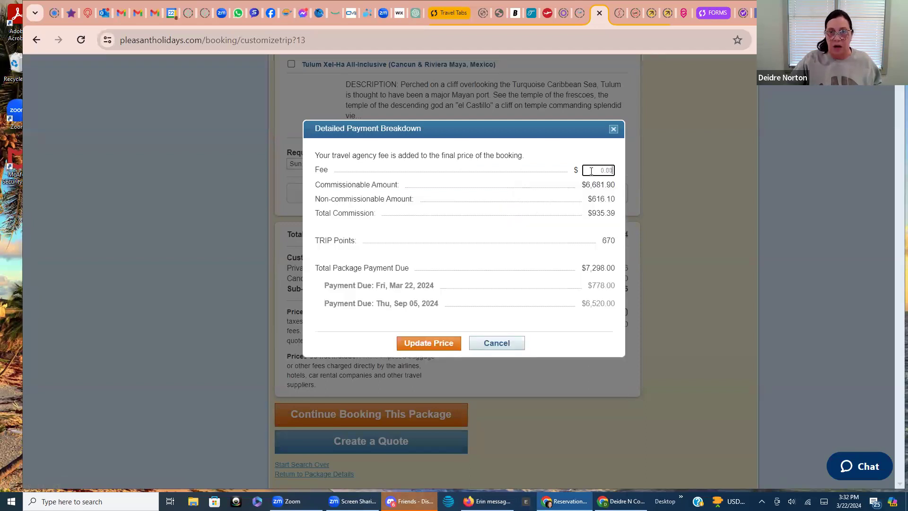
{"action": "type", "text": "50.00"}
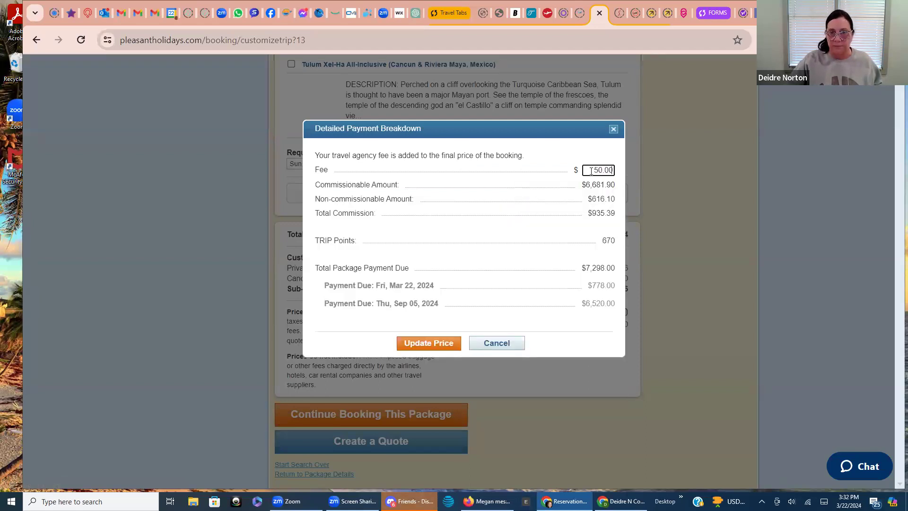
{"action": "left_click", "coordinate": [428, 343]}
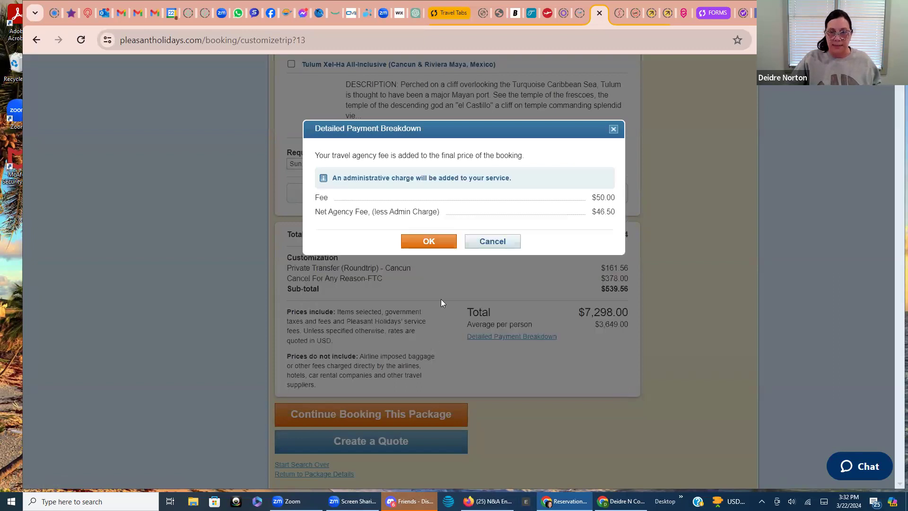
{"action": "left_click", "coordinate": [431, 242]}
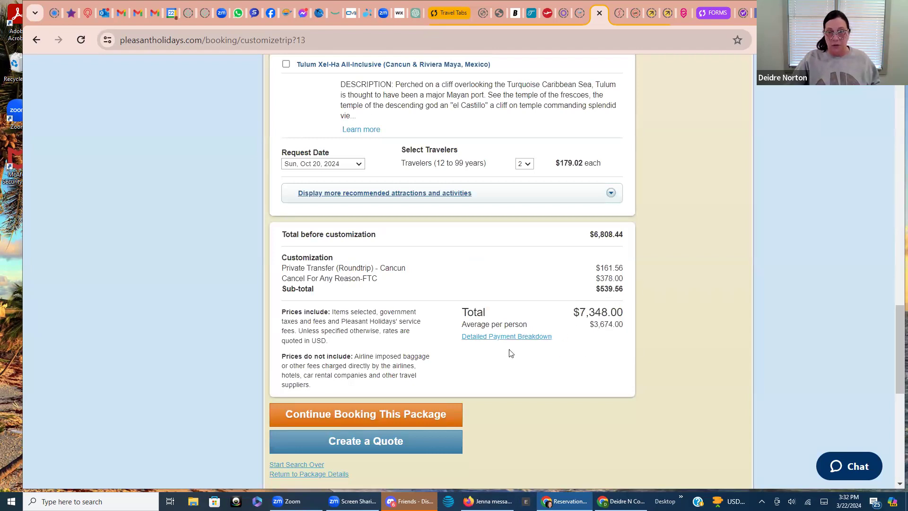
Delete the 50.00 fee and update the price back to $7,298.00
{"action": "left_click", "coordinate": [489, 337]}
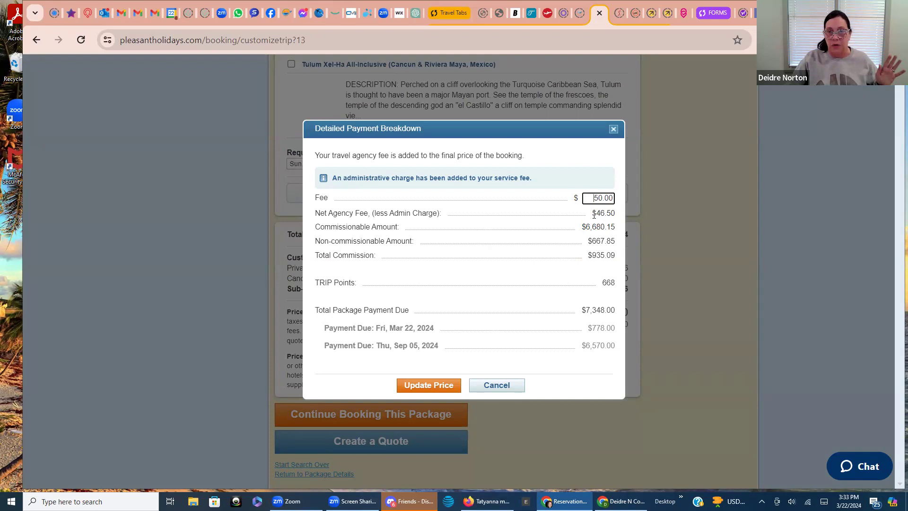
{"action": "left_click_drag", "start_coordinate": [613, 198], "coordinate": [587, 198]}
{"action": "key", "text": "BackSpace"}
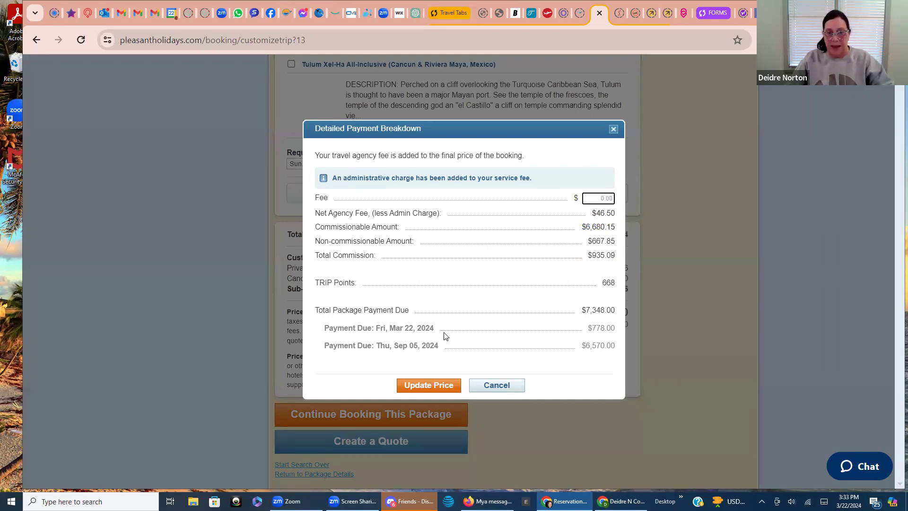
{"action": "left_click", "coordinate": [426, 385]}
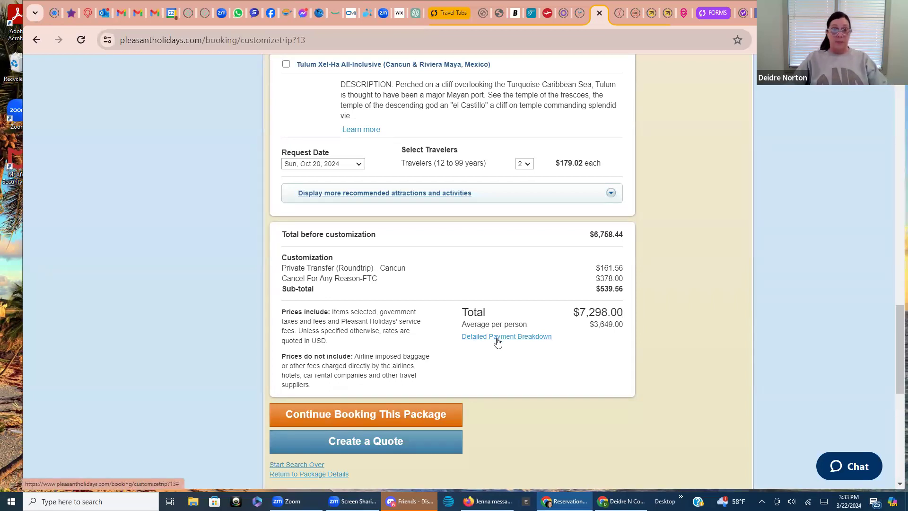
{"action": "scroll", "coordinate": [494, 342], "scroll_direction": "up", "scroll_amount": 4}
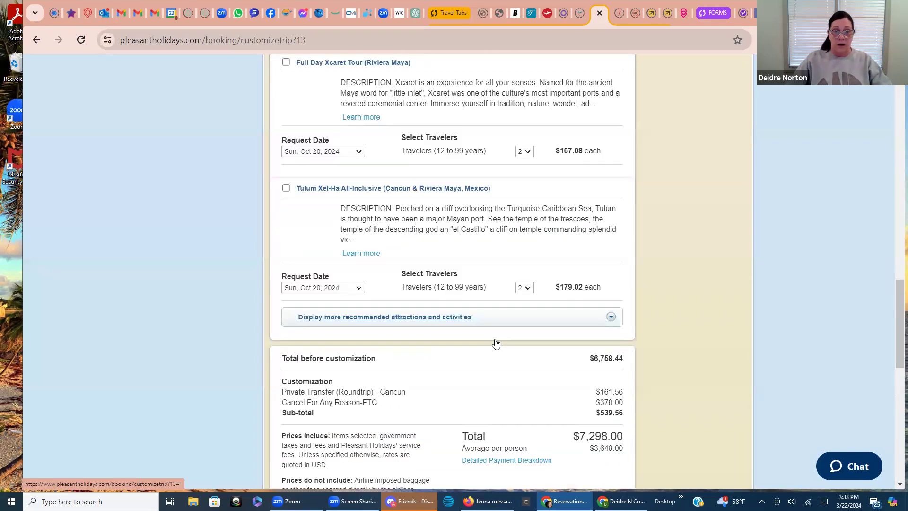
{"action": "scroll", "coordinate": [483, 348], "scroll_direction": "down", "scroll_amount": 3}
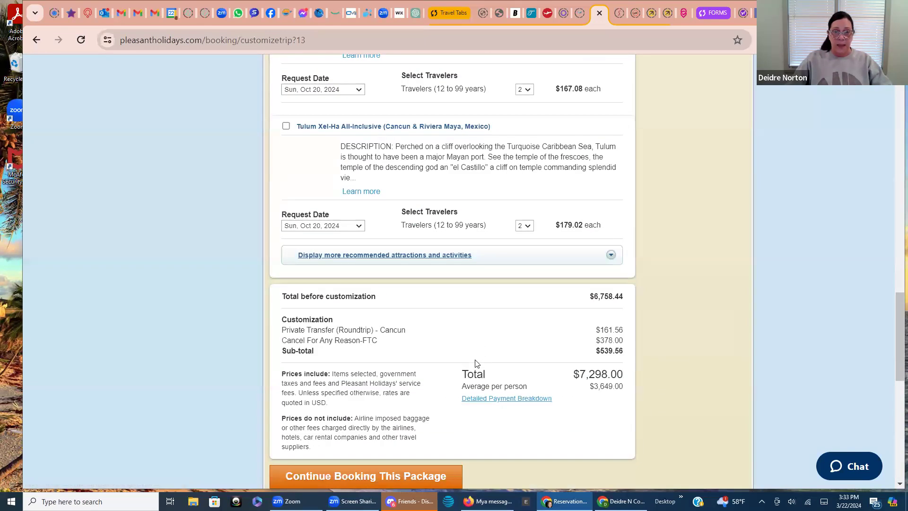
{"action": "scroll", "coordinate": [477, 363], "scroll_direction": "up", "scroll_amount": 15}
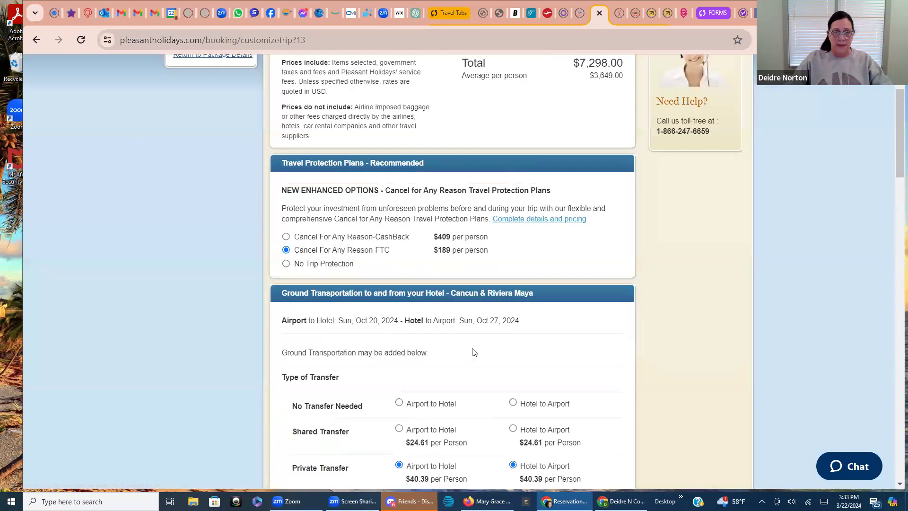
{"action": "scroll", "coordinate": [475, 352], "scroll_direction": "up", "scroll_amount": 3}
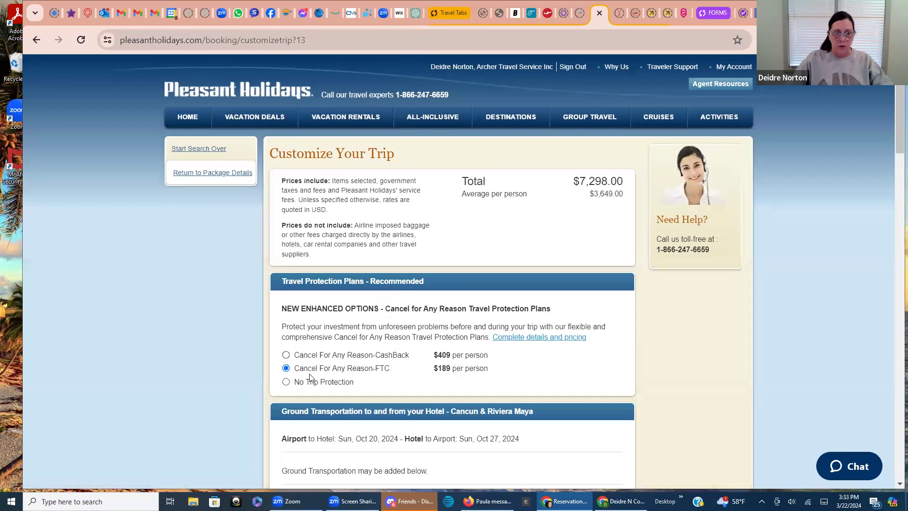
{"action": "scroll", "coordinate": [462, 368], "scroll_direction": "down", "scroll_amount": 9}
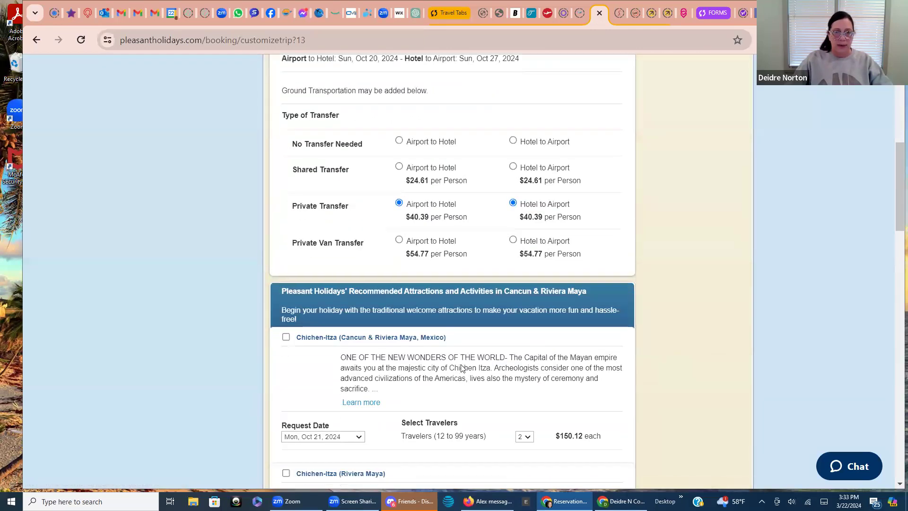
{"action": "scroll", "coordinate": [461, 368], "scroll_direction": "down", "scroll_amount": 17}
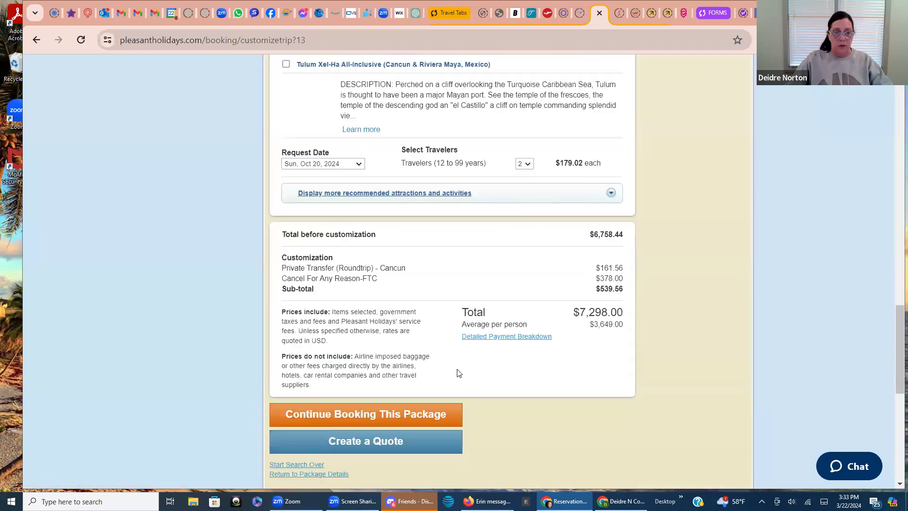
{"action": "scroll", "coordinate": [457, 374], "scroll_direction": "down", "scroll_amount": 1}
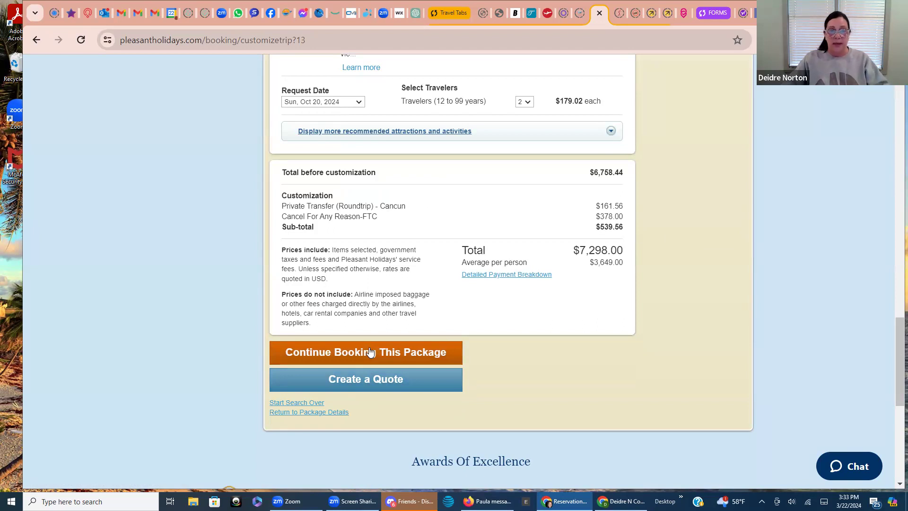
Create a quote, read through the trip review and package rules, and agree to the terms
{"action": "left_click", "coordinate": [363, 381]}
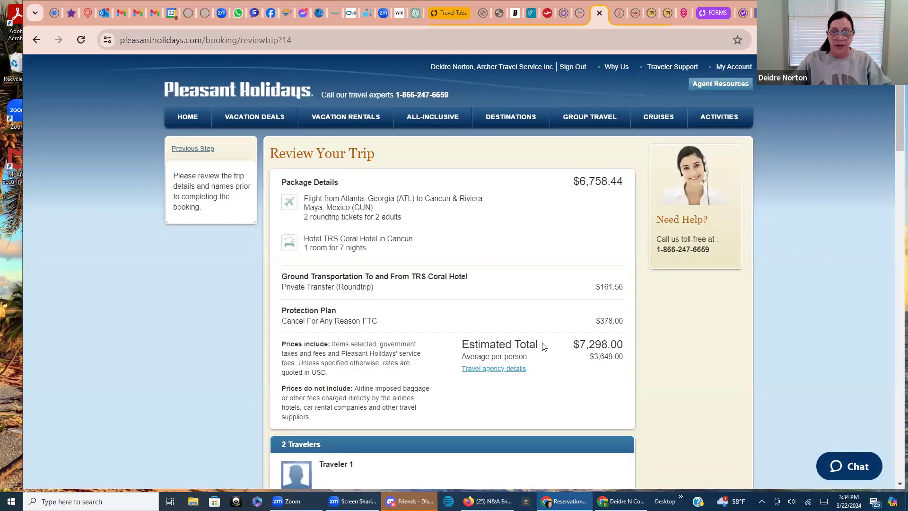
{"action": "scroll", "coordinate": [540, 345], "scroll_direction": "down", "scroll_amount": 8}
{"action": "scroll", "coordinate": [536, 347], "scroll_direction": "down", "scroll_amount": 1}
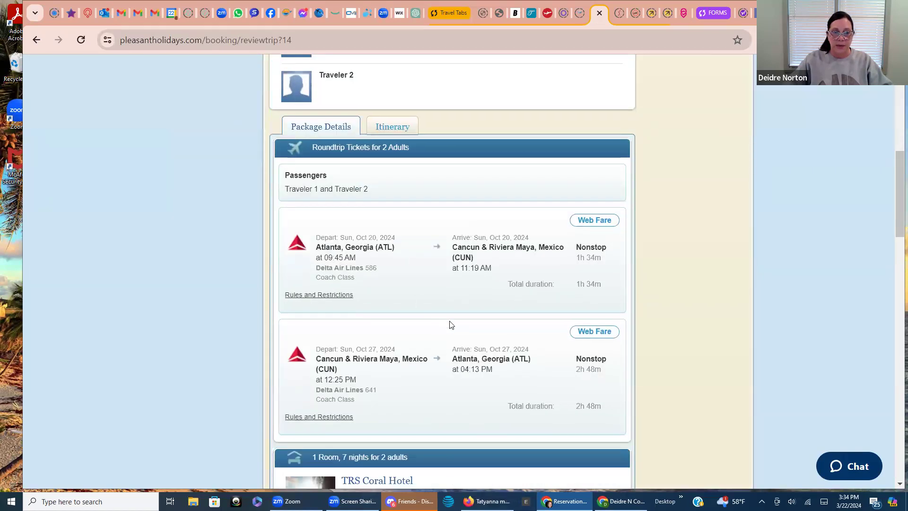
{"action": "scroll", "coordinate": [449, 324], "scroll_direction": "down", "scroll_amount": 5}
{"action": "scroll", "coordinate": [450, 329], "scroll_direction": "down", "scroll_amount": 6}
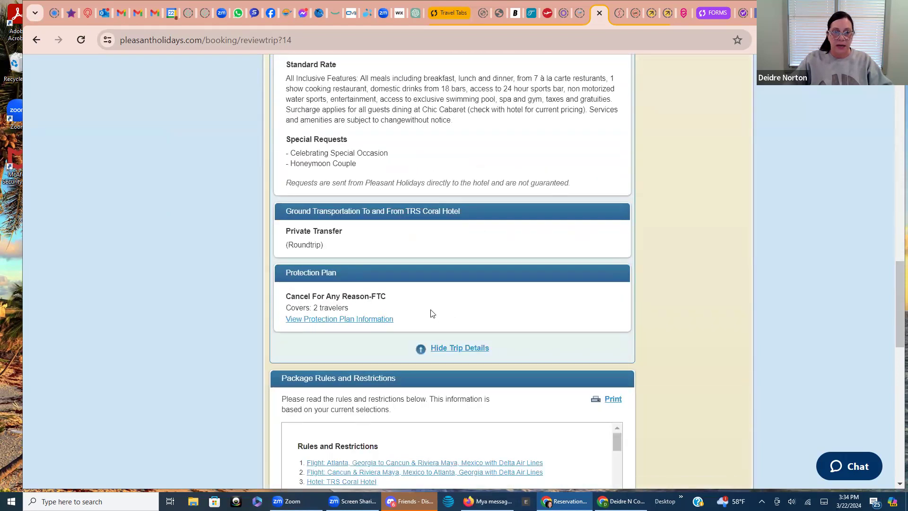
{"action": "scroll", "coordinate": [430, 314], "scroll_direction": "down", "scroll_amount": 5}
{"action": "scroll", "coordinate": [451, 278], "scroll_direction": "down", "scroll_amount": 6}
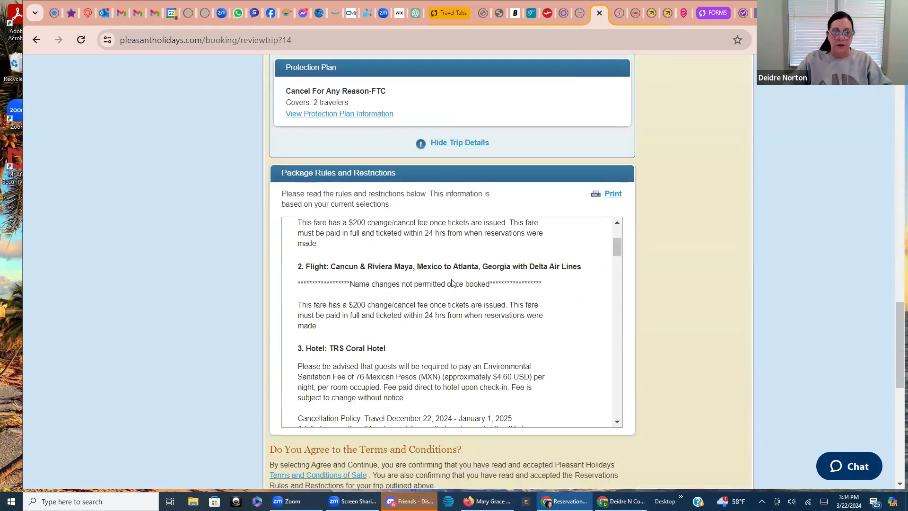
{"action": "scroll", "coordinate": [443, 301], "scroll_direction": "down", "scroll_amount": 10}
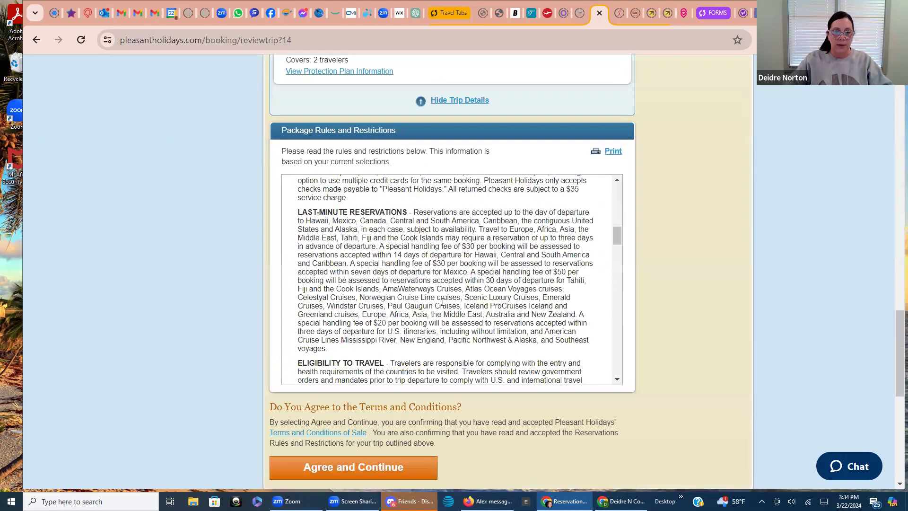
{"action": "scroll", "coordinate": [497, 374], "scroll_direction": "down", "scroll_amount": 1}
{"action": "scroll", "coordinate": [497, 374], "scroll_direction": "down", "scroll_amount": 1}
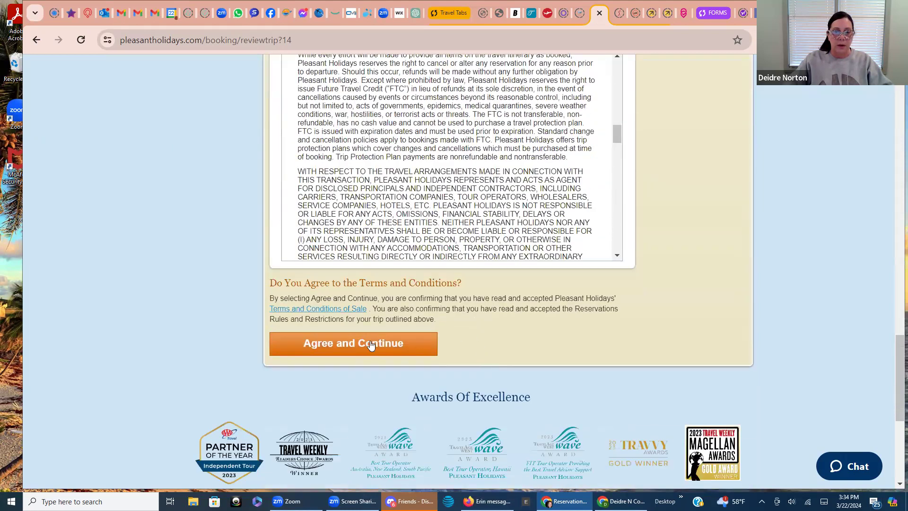
{"action": "left_click", "coordinate": [371, 344]}
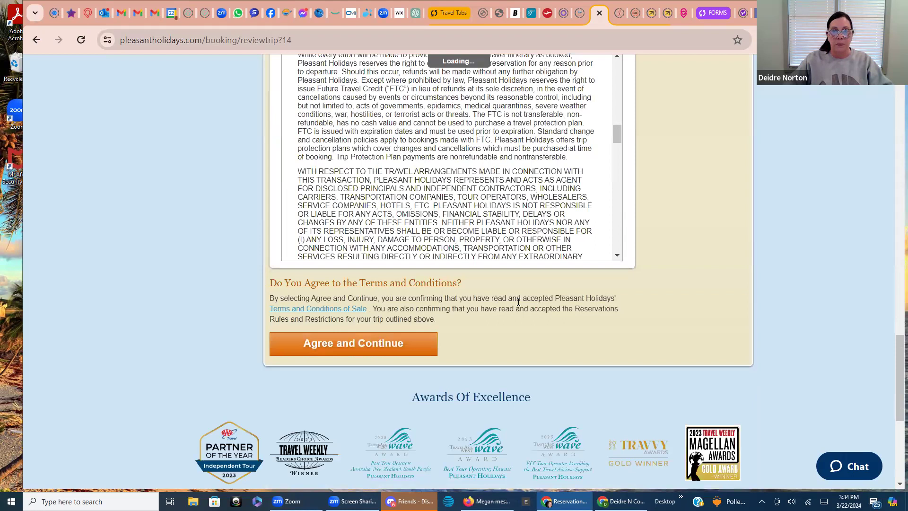
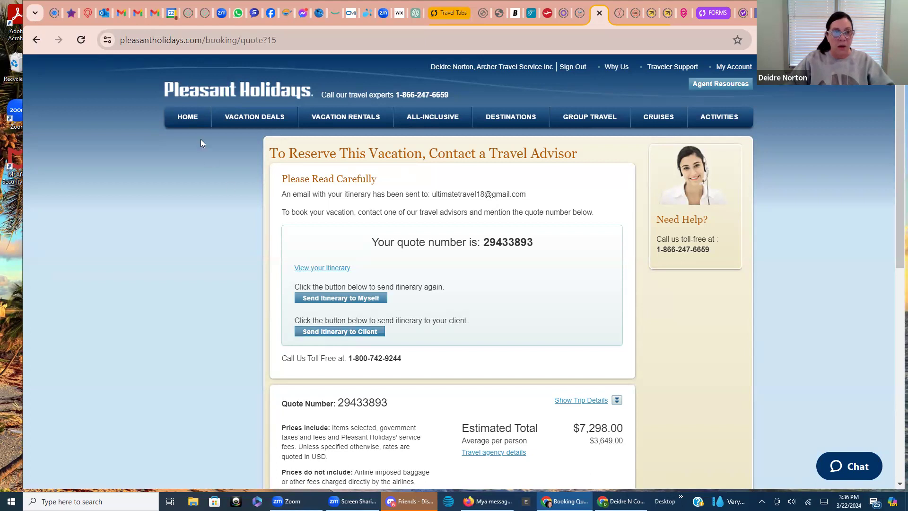
Leave the saved $7,298.00 quote page for the pinned Gmail tab
{"action": "mouse_move", "coordinate": [121, 14]}
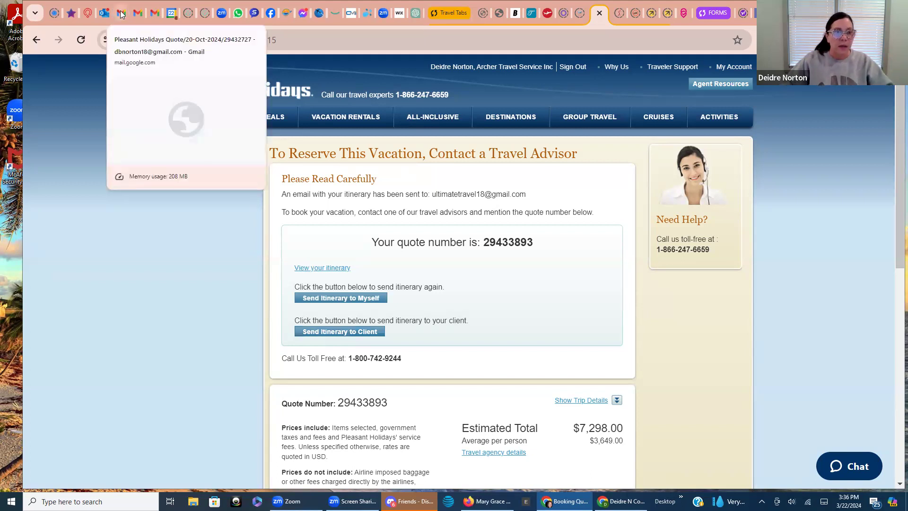
{"action": "left_click", "coordinate": [153, 15]}
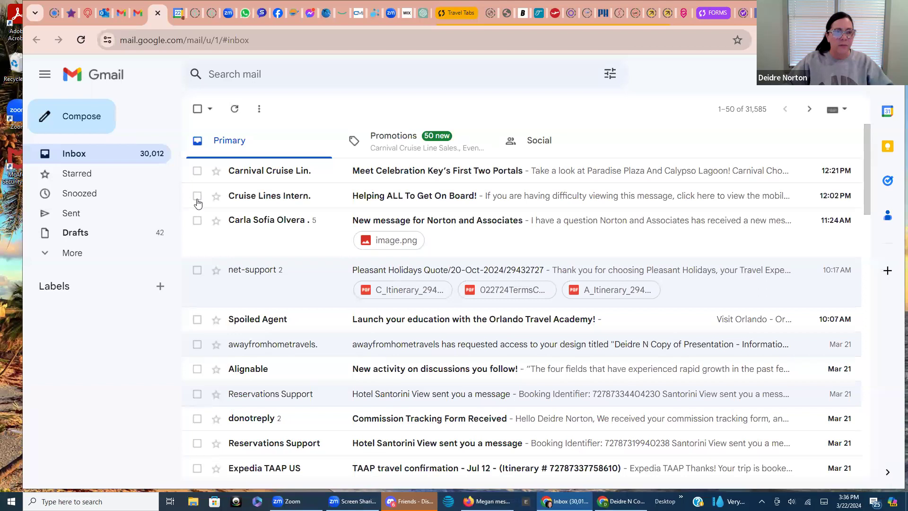
Refresh the inbox and read the new Pleasant Holidays Quote email, declining the signature prompt
{"action": "left_click", "coordinate": [78, 42]}
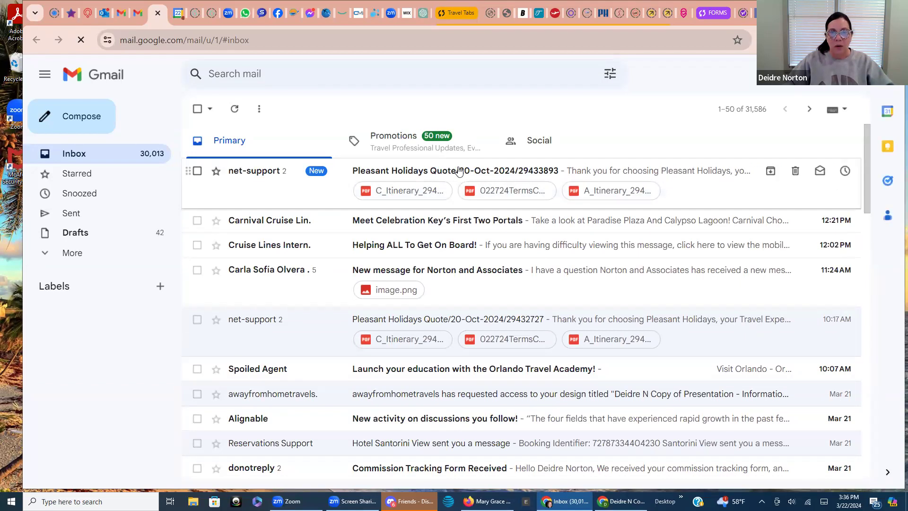
{"action": "left_click", "coordinate": [459, 171]}
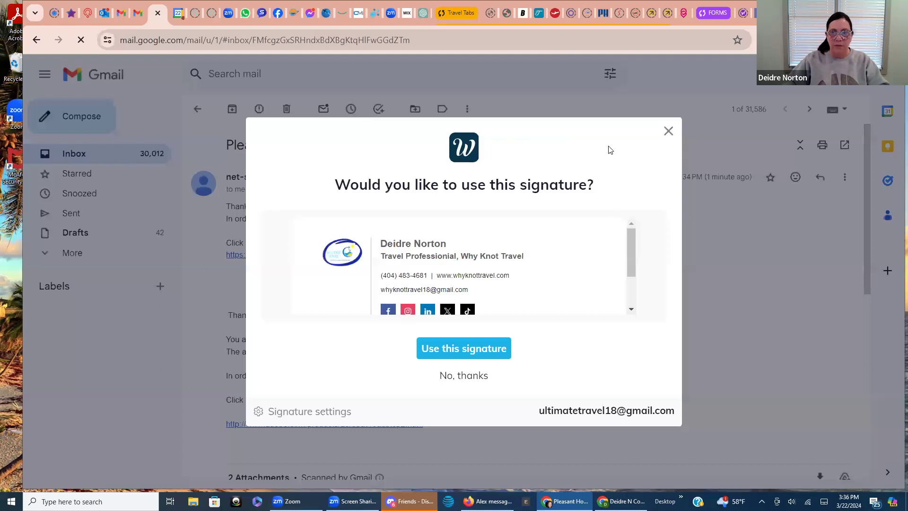
{"action": "left_click", "coordinate": [669, 131]}
{"action": "scroll", "coordinate": [314, 269], "scroll_direction": "down", "scroll_amount": 5}
{"action": "mouse_move", "coordinate": [300, 287]}
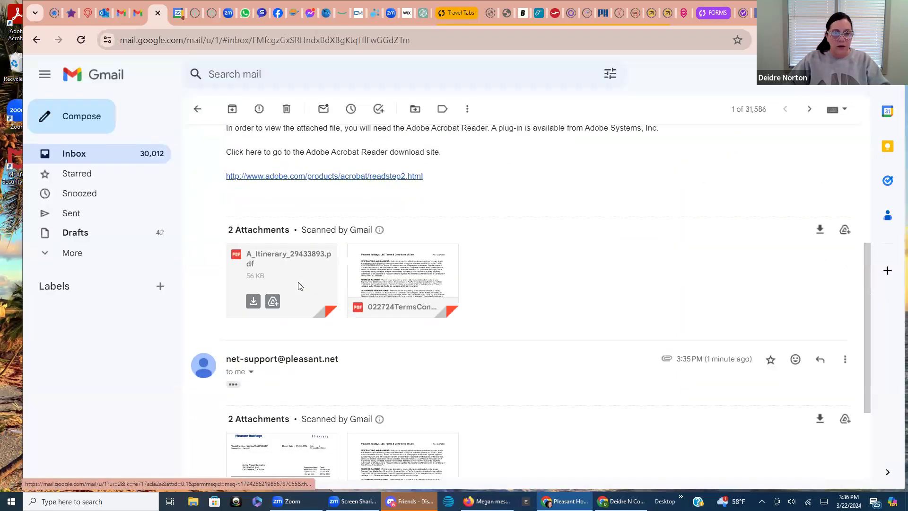
{"action": "mouse_move", "coordinate": [392, 278]}
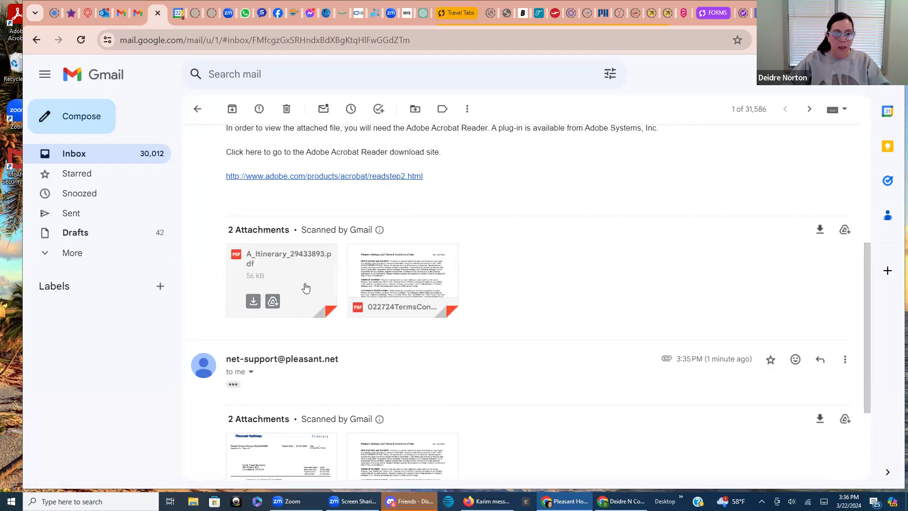
{"action": "scroll", "coordinate": [381, 270], "scroll_direction": "down", "scroll_amount": 3}
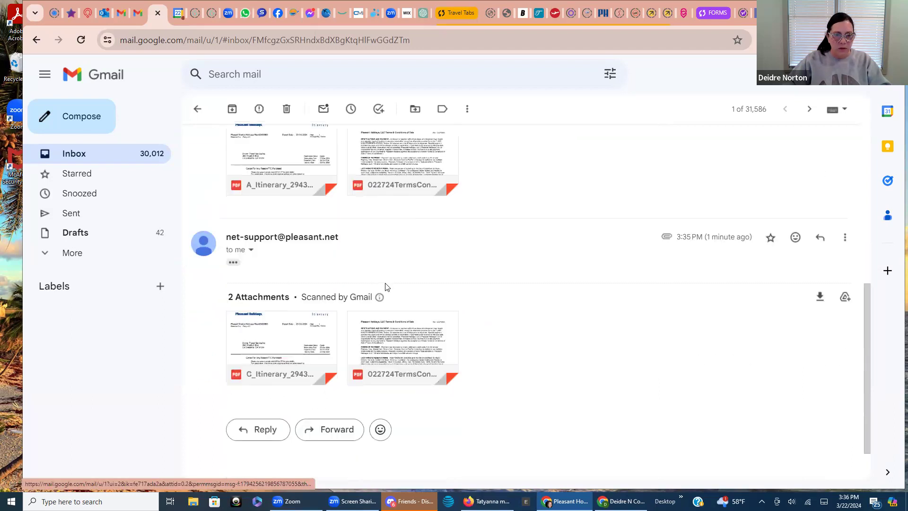
{"action": "scroll", "coordinate": [350, 348], "scroll_direction": "up", "scroll_amount": 5}
{"action": "scroll", "coordinate": [279, 325], "scroll_direction": "down", "scroll_amount": 1}
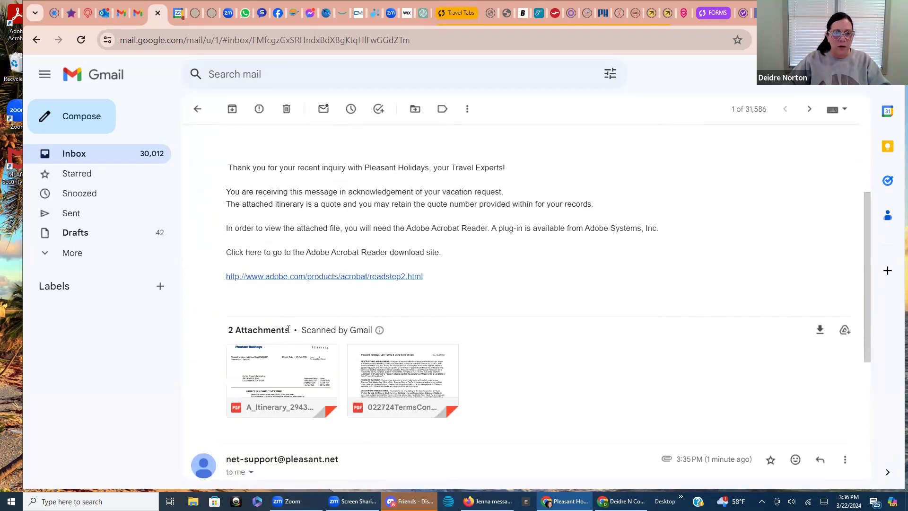
{"action": "left_click", "coordinate": [279, 325]}
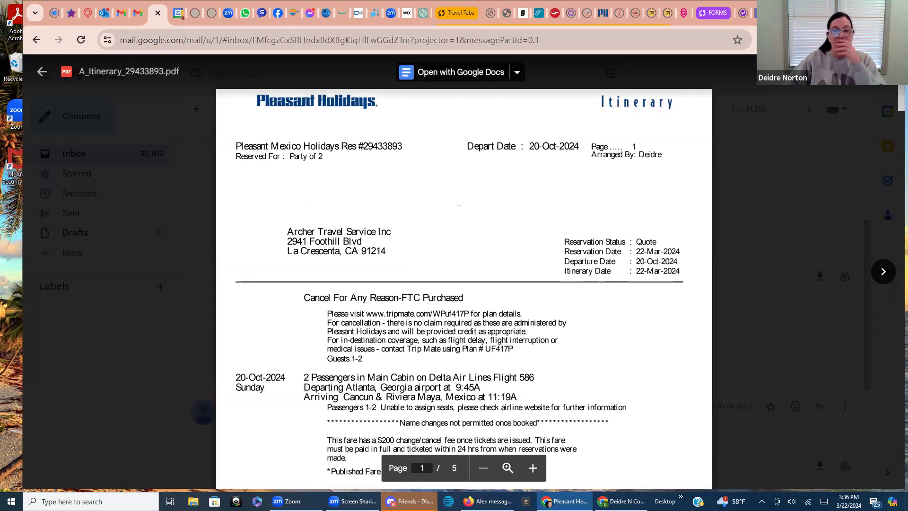
Convert the itinerary PDF preview into a Google Doc via Open with Google Docs
{"action": "left_click_drag", "start_coordinate": [469, 302], "coordinate": [325, 299]}
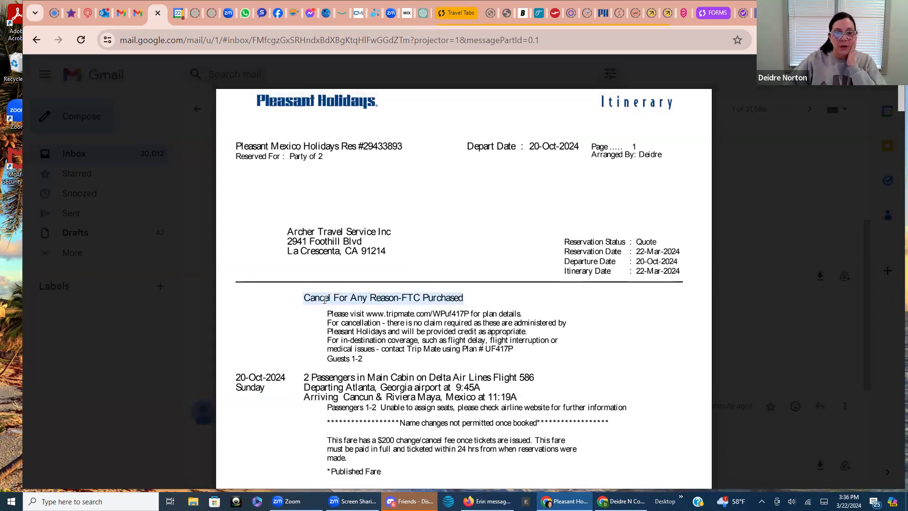
{"action": "right_click", "coordinate": [336, 298]}
{"action": "left_click", "coordinate": [405, 268]}
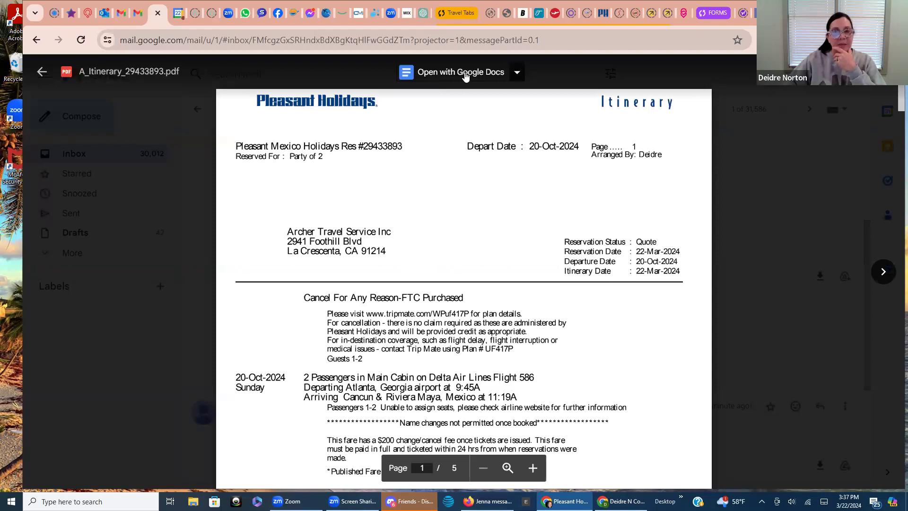
{"action": "left_click", "coordinate": [466, 76]}
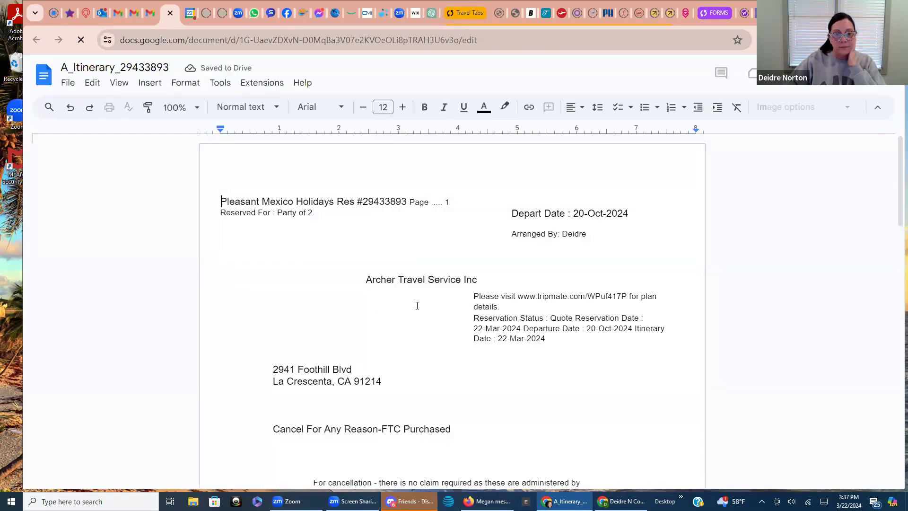
Correct 'resturants' to 'restaurants' and 'cancelled' to 'canceled' in the hotel section
{"action": "scroll", "coordinate": [418, 308], "scroll_direction": "down", "scroll_amount": 4}
{"action": "scroll", "coordinate": [417, 305], "scroll_direction": "down", "scroll_amount": 6}
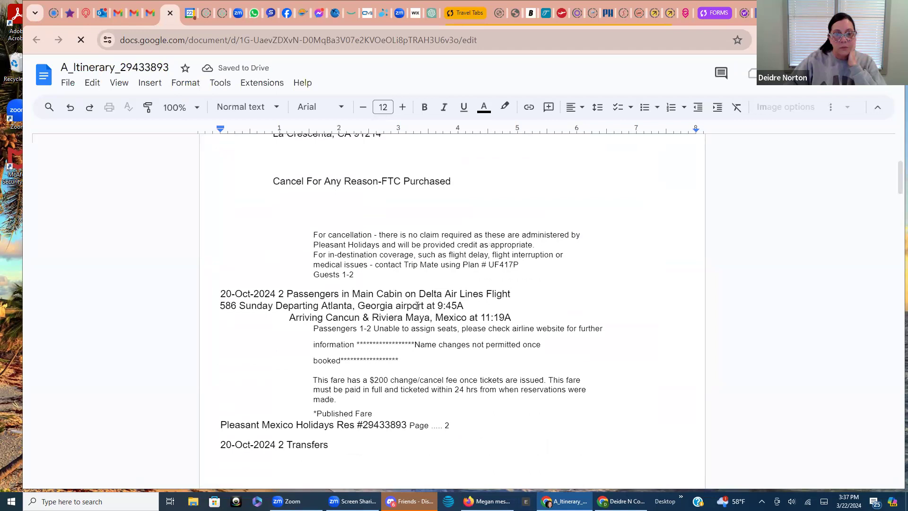
{"action": "scroll", "coordinate": [417, 308], "scroll_direction": "down", "scroll_amount": 9}
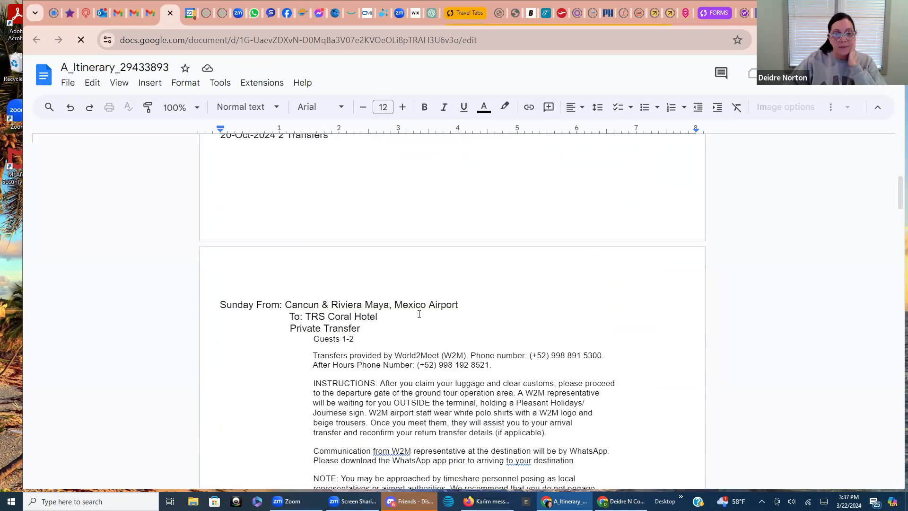
{"action": "scroll", "coordinate": [419, 317], "scroll_direction": "down", "scroll_amount": 1}
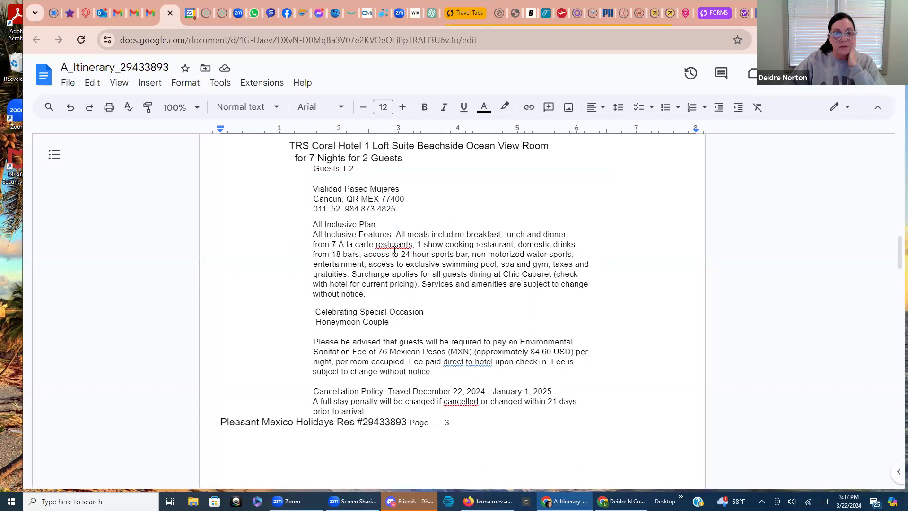
{"action": "right_click", "coordinate": [393, 245]}
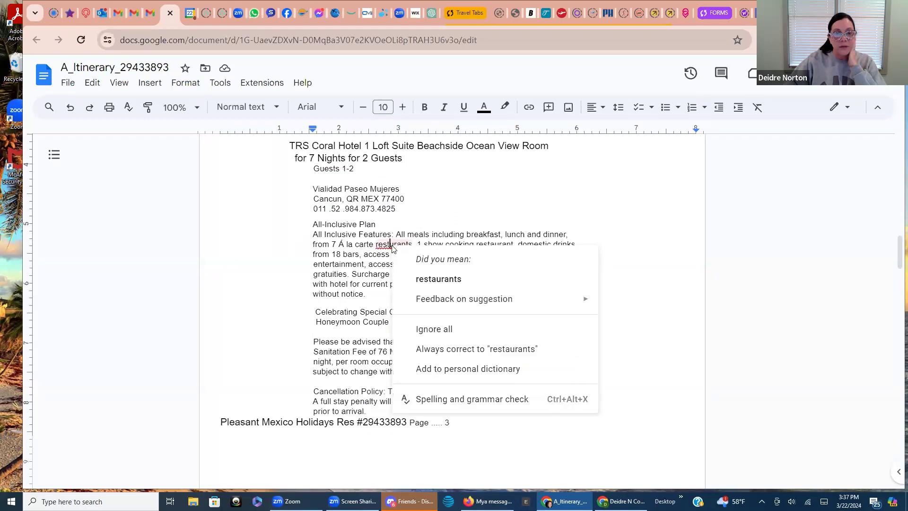
{"action": "left_click", "coordinate": [432, 280]}
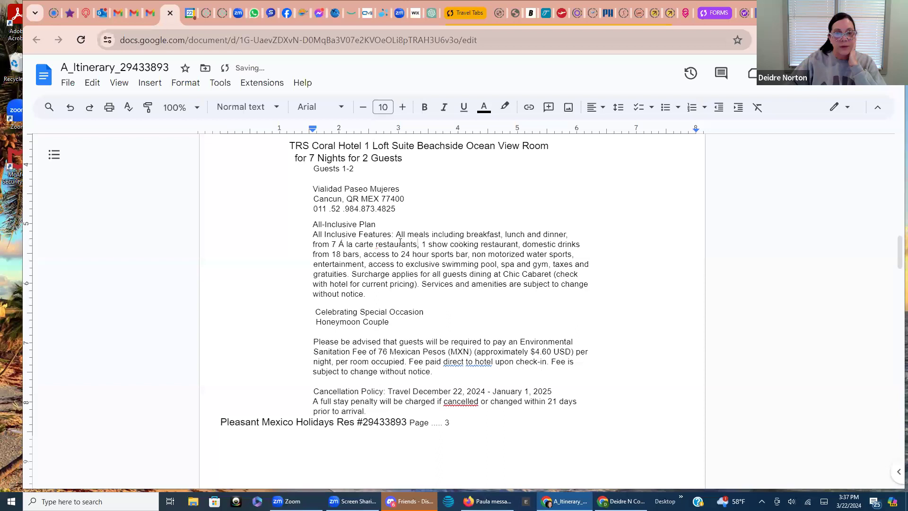
{"action": "right_click", "coordinate": [462, 403]}
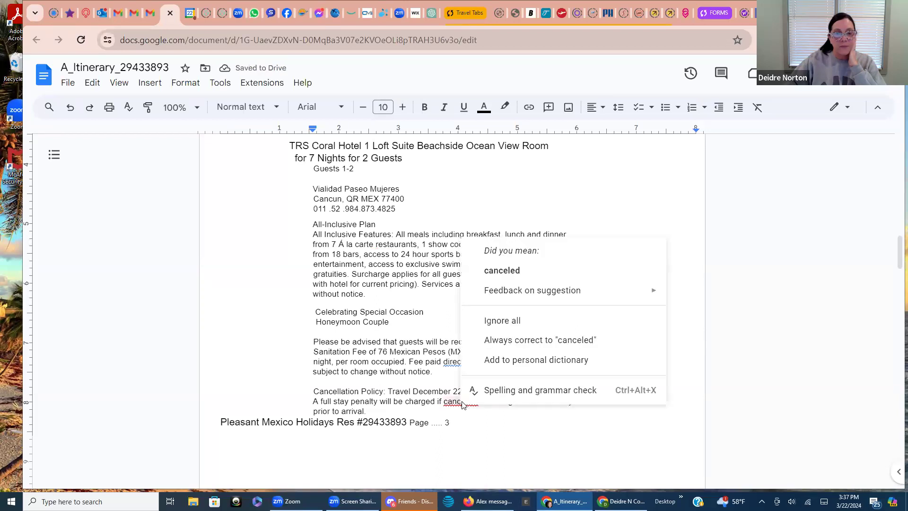
{"action": "left_click", "coordinate": [498, 271]}
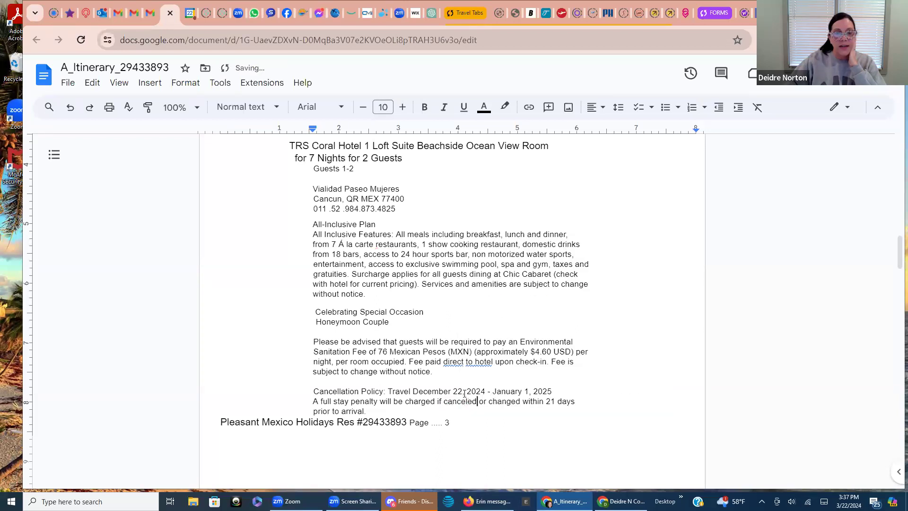
Change 'direct' to 'directly' and 'to hotel' to 'to the hotel', then return to the top
{"action": "right_click", "coordinate": [460, 363]}
{"action": "left_click", "coordinate": [491, 395]}
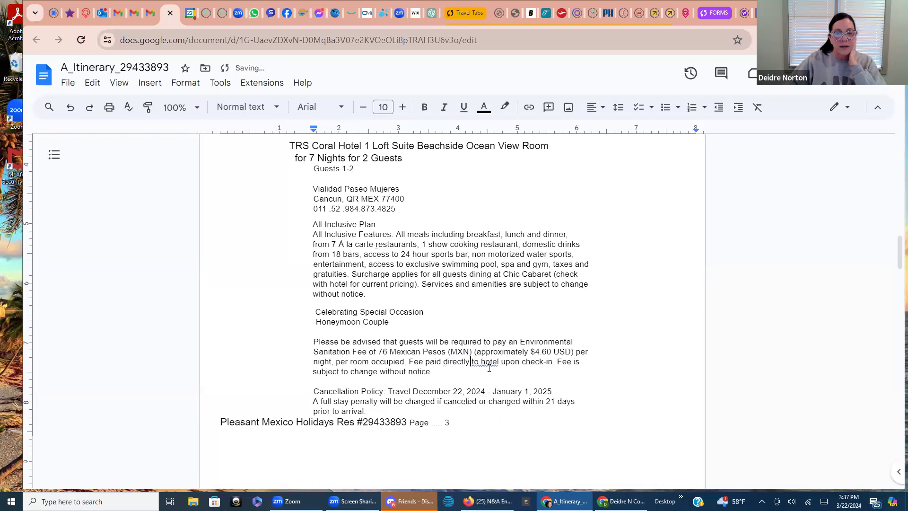
{"action": "right_click", "coordinate": [485, 360]}
{"action": "left_click", "coordinate": [519, 391]}
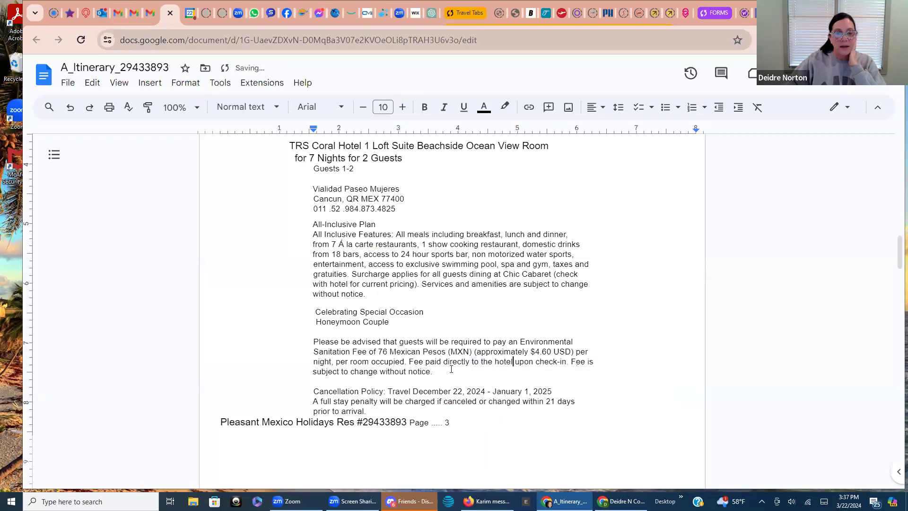
{"action": "scroll", "coordinate": [469, 399], "scroll_direction": "down", "scroll_amount": 3}
{"action": "scroll", "coordinate": [471, 402], "scroll_direction": "up", "scroll_amount": 10}
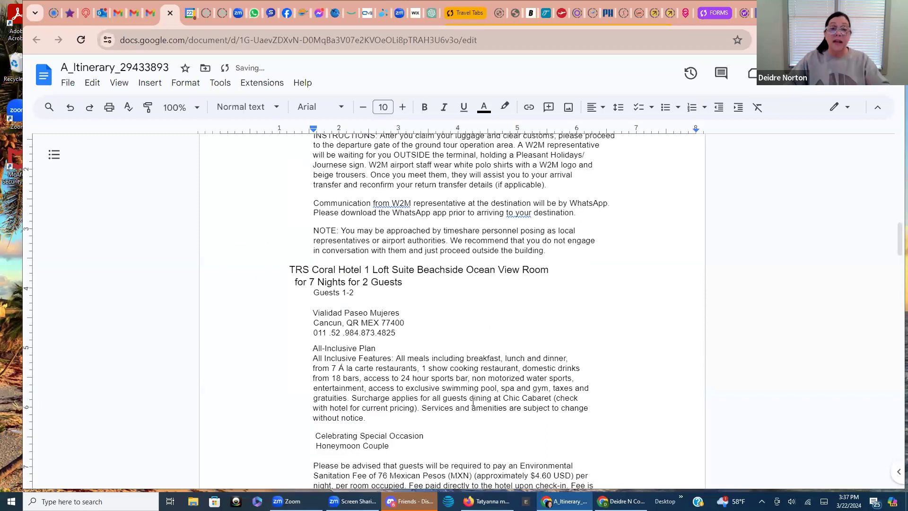
{"action": "scroll", "coordinate": [471, 404], "scroll_direction": "down", "scroll_amount": 3}
{"action": "scroll", "coordinate": [464, 377], "scroll_direction": "up", "scroll_amount": 8}
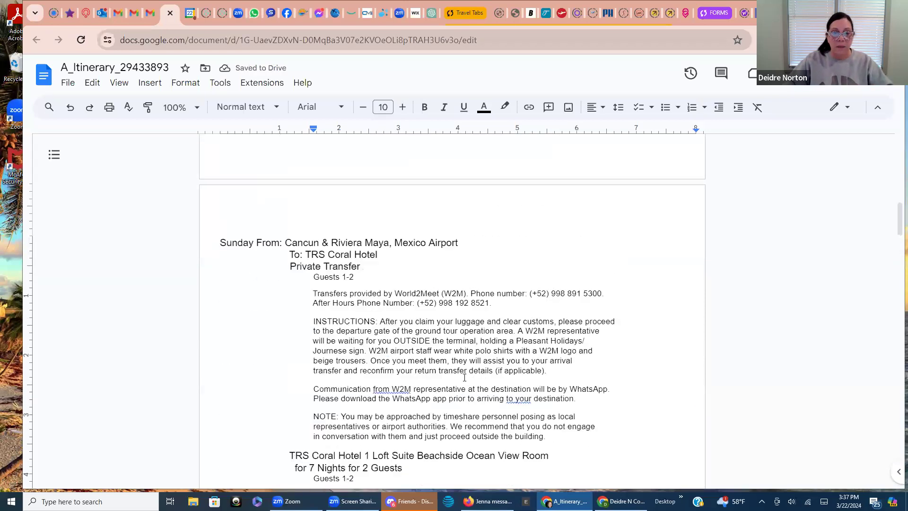
{"action": "scroll", "coordinate": [462, 376], "scroll_direction": "up", "scroll_amount": 5}
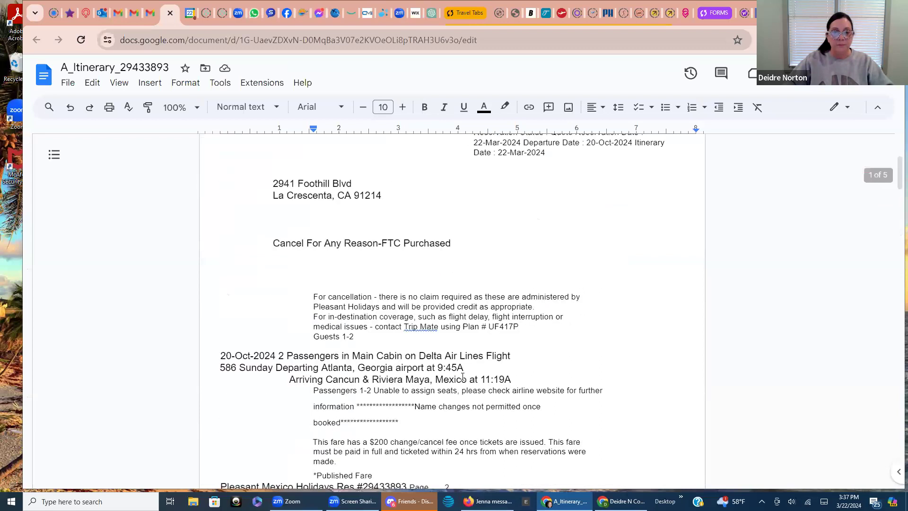
{"action": "scroll", "coordinate": [462, 377], "scroll_direction": "up", "scroll_amount": 1}
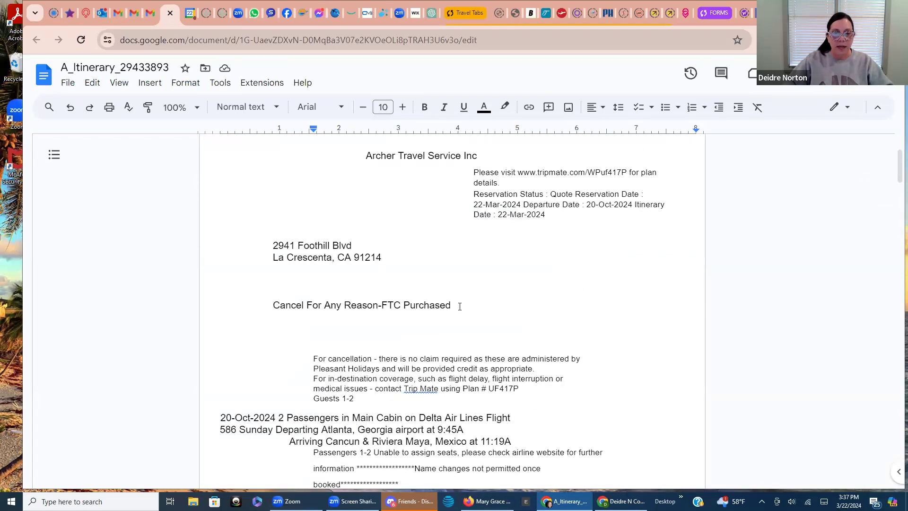
{"action": "left_click_drag", "start_coordinate": [454, 307], "coordinate": [405, 310]}
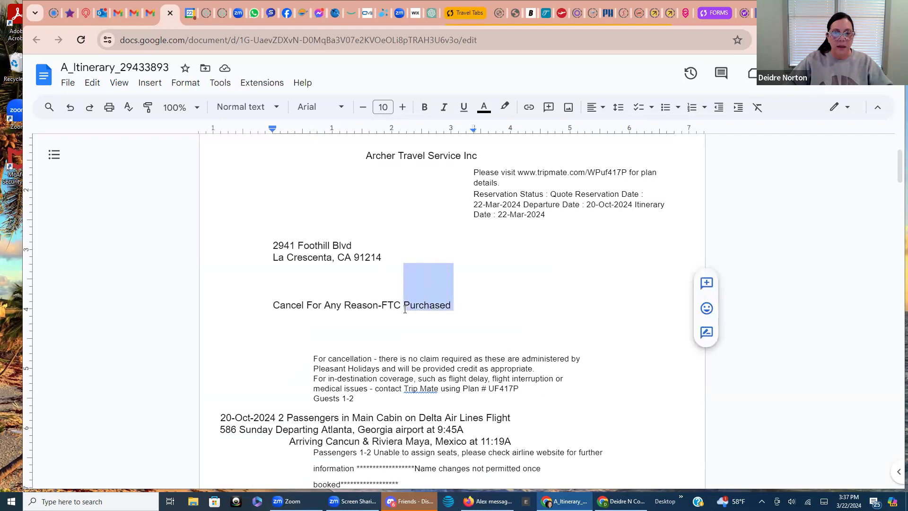
{"action": "key", "text": "BackSpace"}
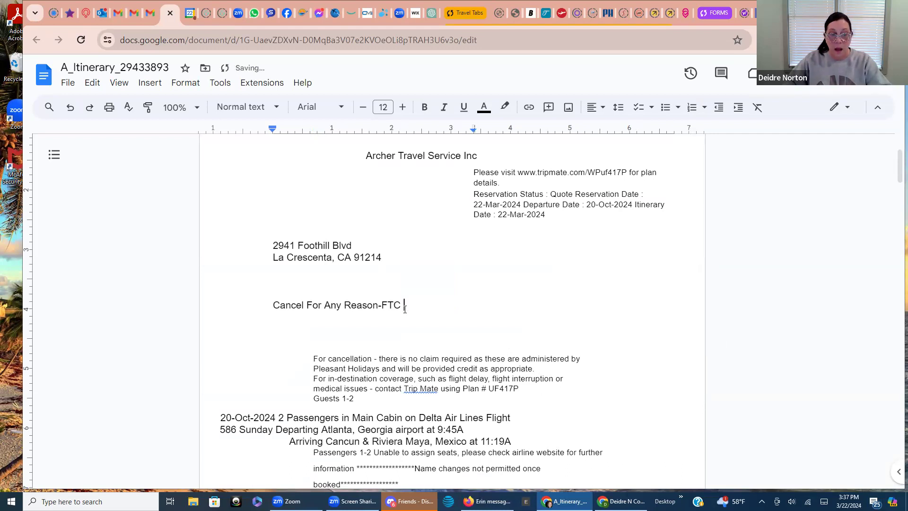
{"action": "type", "text": "Pur"}
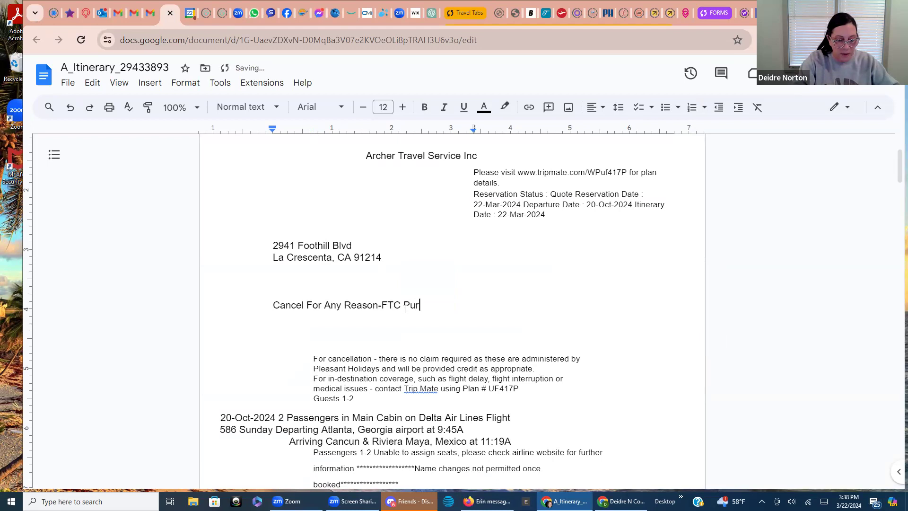
{"action": "type", "text": "chased"}
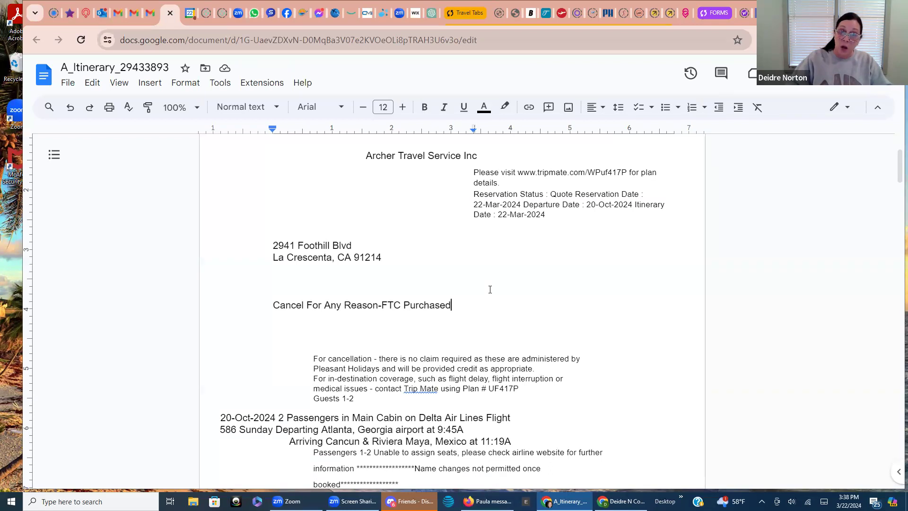
{"action": "scroll", "coordinate": [492, 290], "scroll_direction": "down", "scroll_amount": 1}
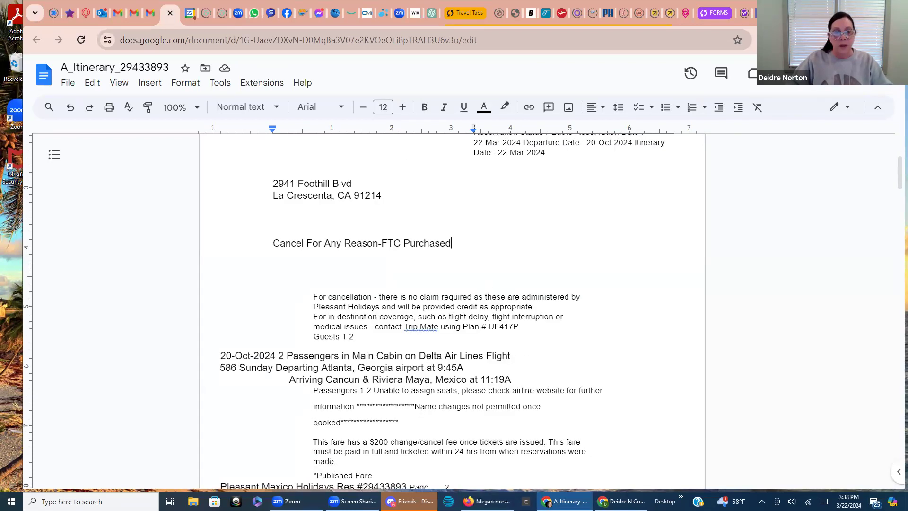
{"action": "scroll", "coordinate": [492, 294], "scroll_direction": "down", "scroll_amount": 3}
{"action": "scroll", "coordinate": [493, 298], "scroll_direction": "up", "scroll_amount": 7}
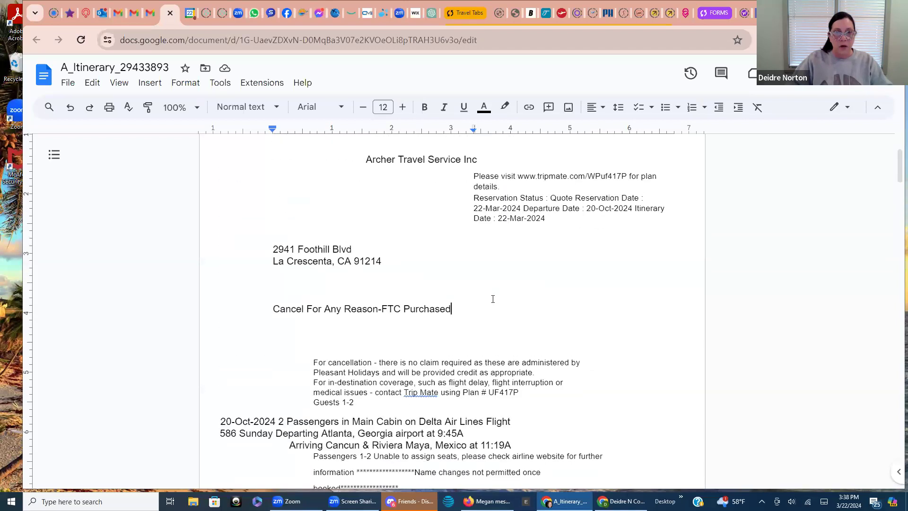
Delete 'Page ..... 1', 'Reserved For : Party of 2' and 'Pleasant Mexico Holidays' from the header
{"action": "left_click_drag", "start_coordinate": [452, 202], "coordinate": [411, 205]}
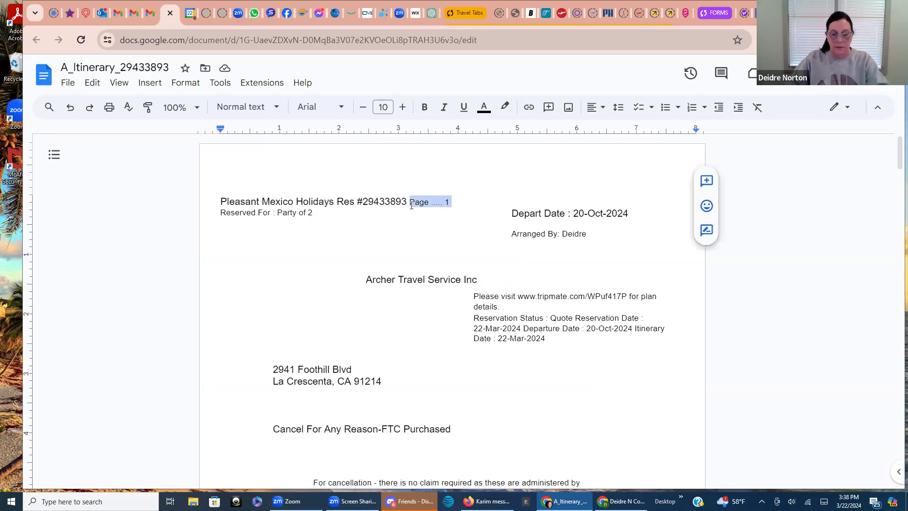
{"action": "key", "text": "BackSpace"}
{"action": "left_click_drag", "start_coordinate": [317, 214], "coordinate": [221, 221]}
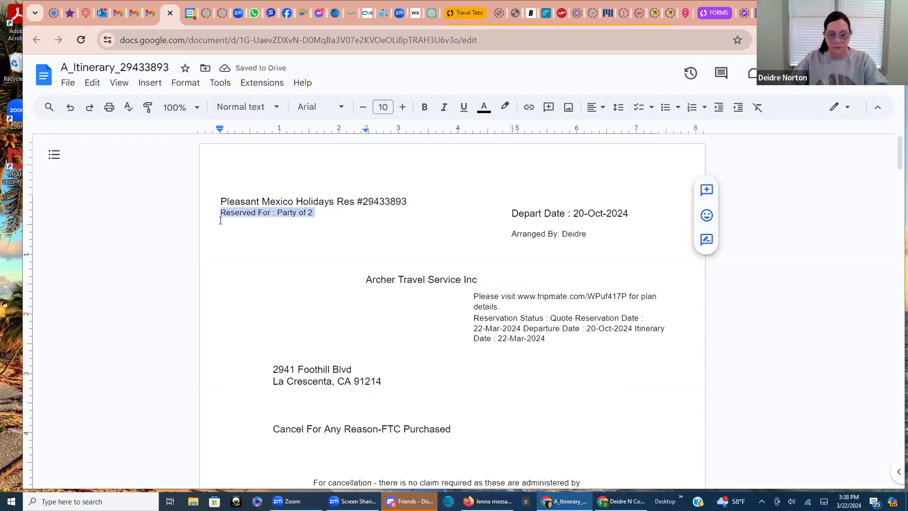
{"action": "key", "text": "BackSpace"}
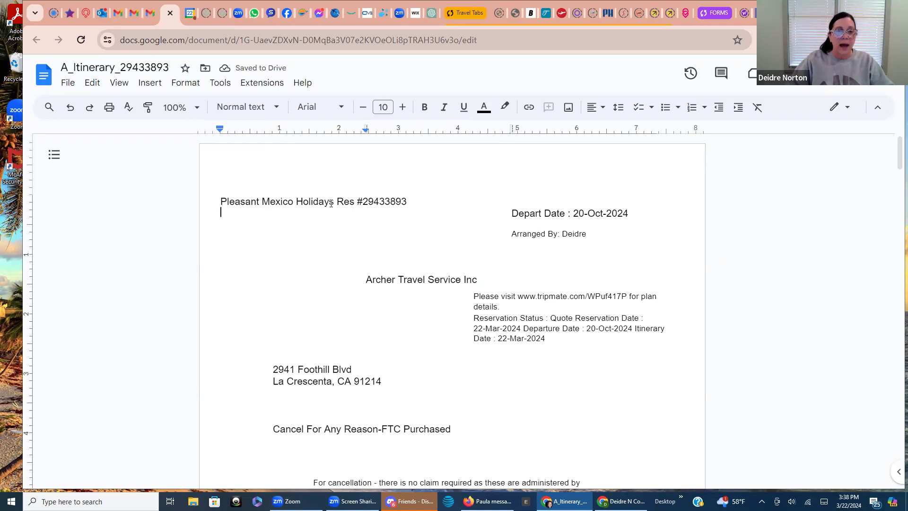
{"action": "left_click_drag", "start_coordinate": [334, 203], "coordinate": [221, 203]}
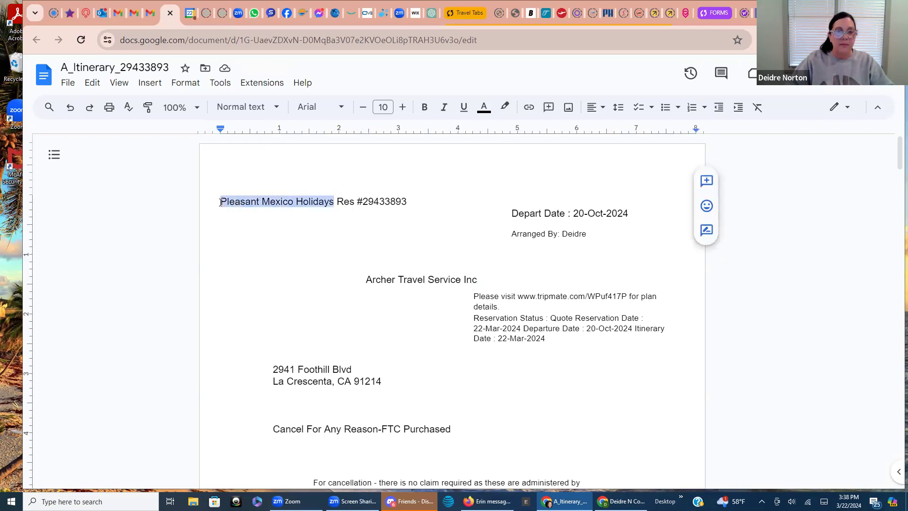
{"action": "key", "text": "BackSpace"}
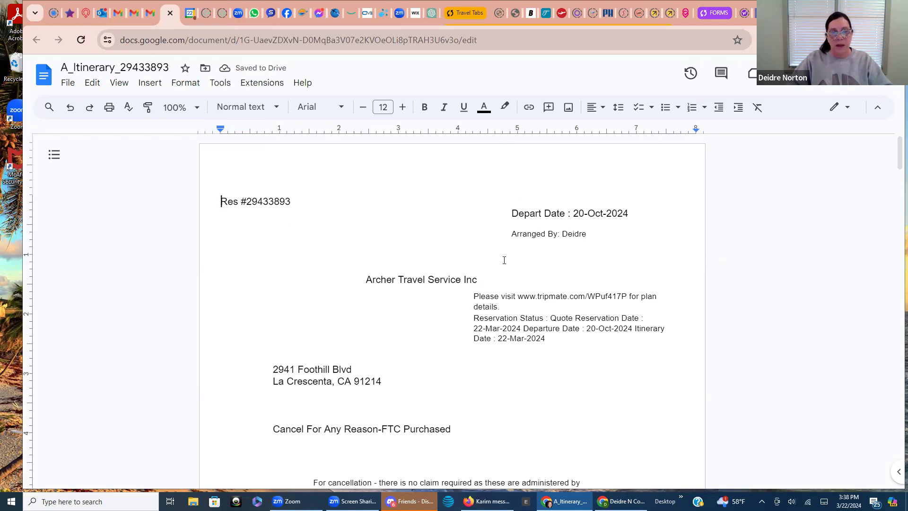
Replace the agency name Archer Travel Service Inc with 'Why Knot Travel'
{"action": "left_click_drag", "start_coordinate": [480, 280], "coordinate": [367, 285]}
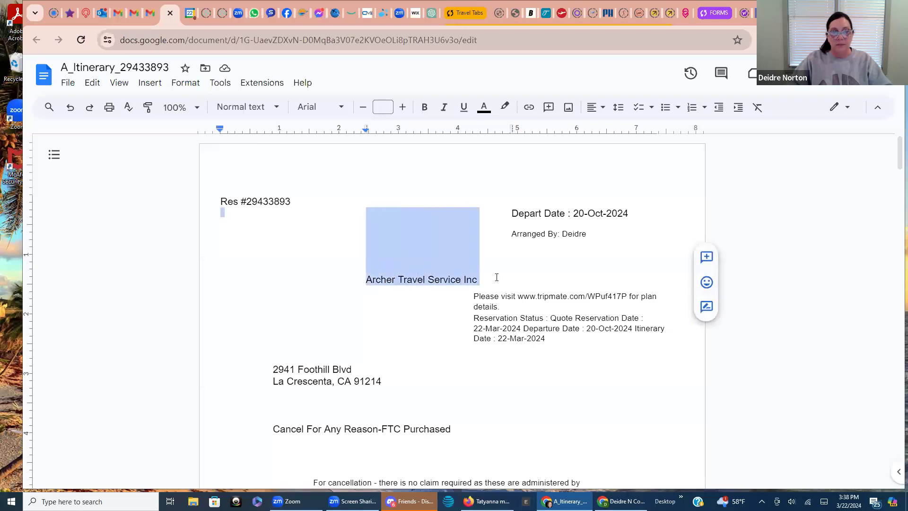
{"action": "left_click", "coordinate": [481, 279]}
{"action": "left_click_drag", "start_coordinate": [462, 279], "coordinate": [370, 283]}
{"action": "key", "text": "BackSpace"}
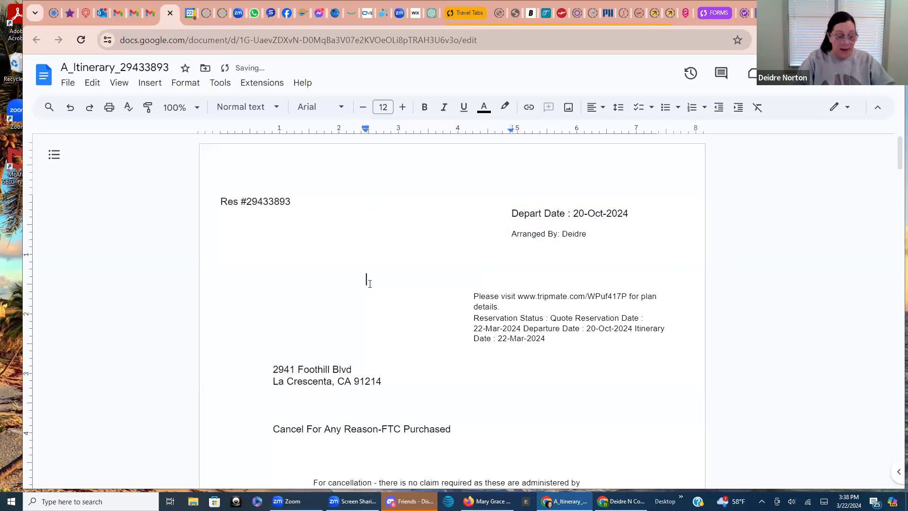
{"action": "type", "text": "Why K"}
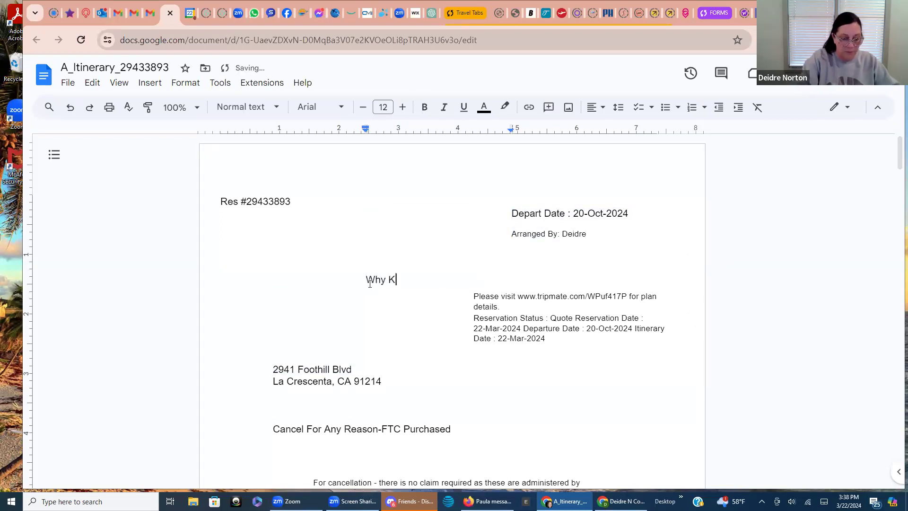
{"action": "type", "text": "not Travel"}
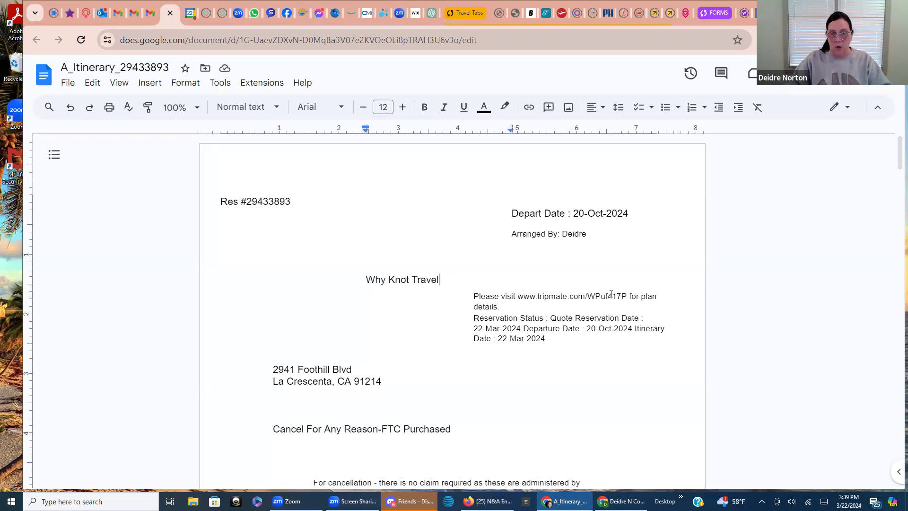
Delete the Trip Mate website sentence from the agency block
{"action": "double_click", "coordinate": [487, 306]}
{"action": "left_click_drag", "start_coordinate": [486, 306], "coordinate": [476, 299]}
{"action": "left_click", "coordinate": [473, 300]}
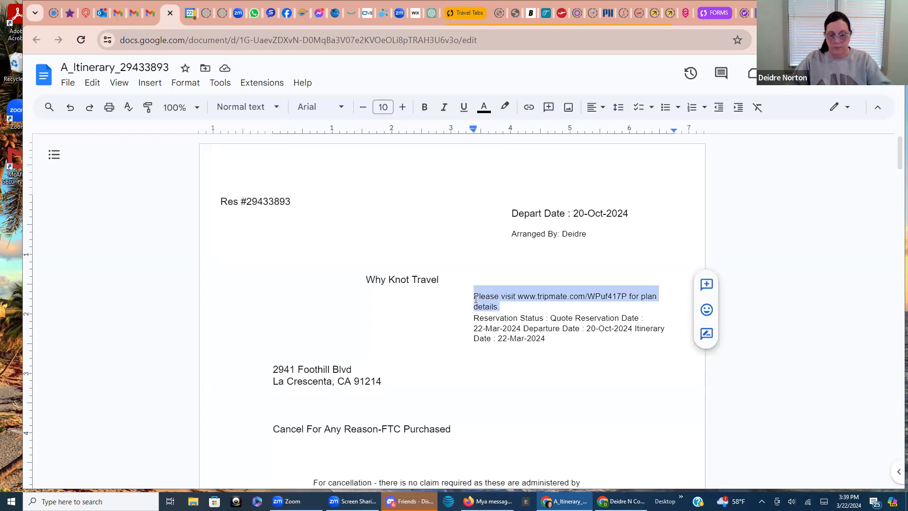
{"action": "key", "text": "BackSpace"}
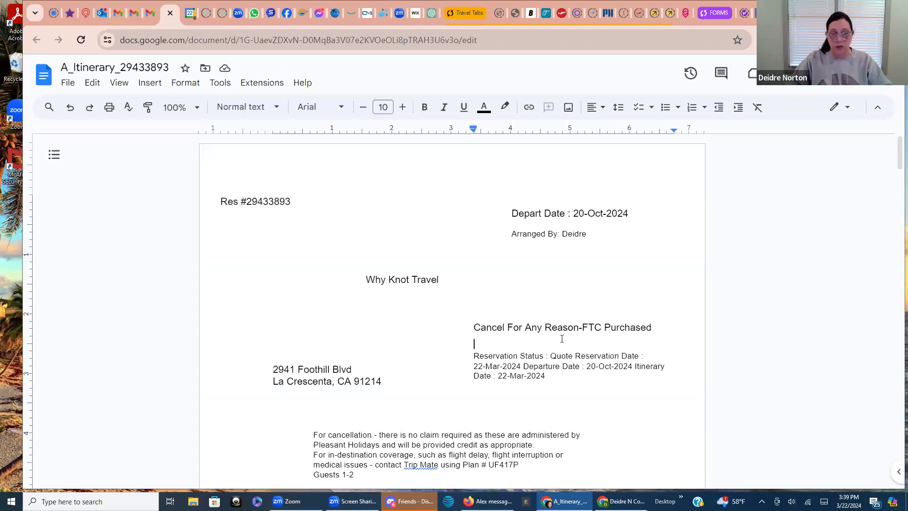
Replace the old Foothill Blvd address with the agency's two-line street address in Acworth, Ga
{"action": "scroll", "coordinate": [348, 326], "scroll_direction": "down", "scroll_amount": 2}
{"action": "left_click_drag", "start_coordinate": [385, 320], "coordinate": [275, 312]}
{"action": "key", "text": "BackSpace"}
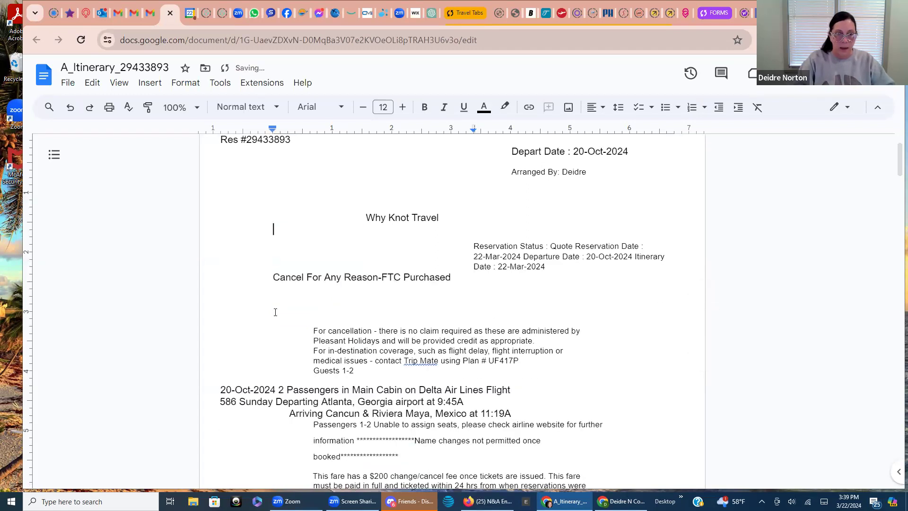
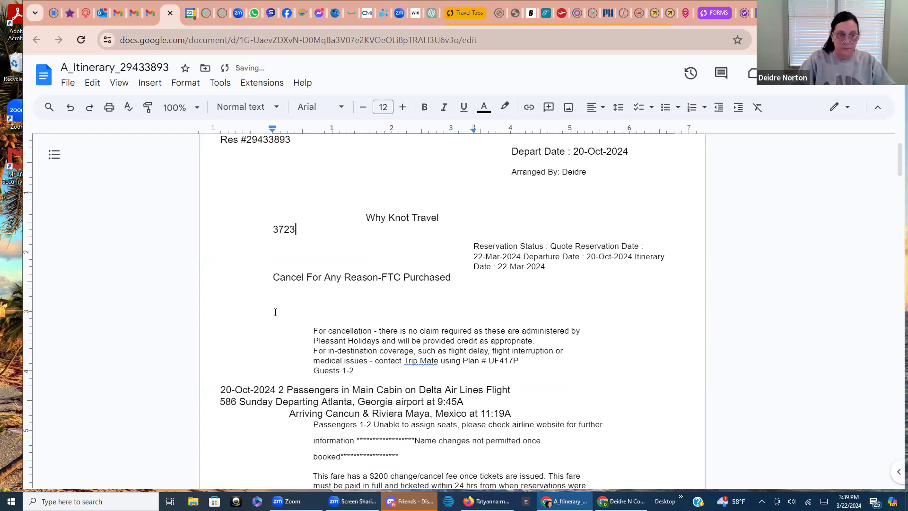
{"action": "key", "text": "Menu"}
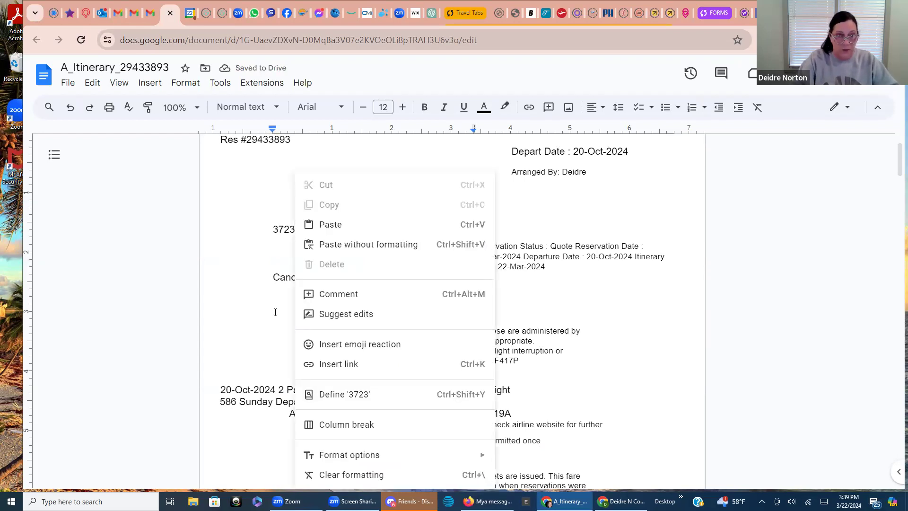
{"action": "left_click", "coordinate": [220, 277]}
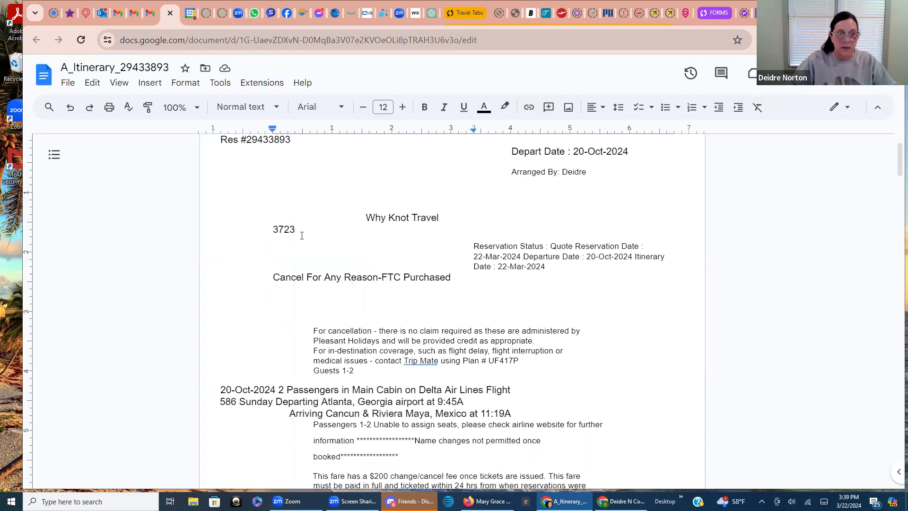
{"action": "left_click", "coordinate": [301, 231]}
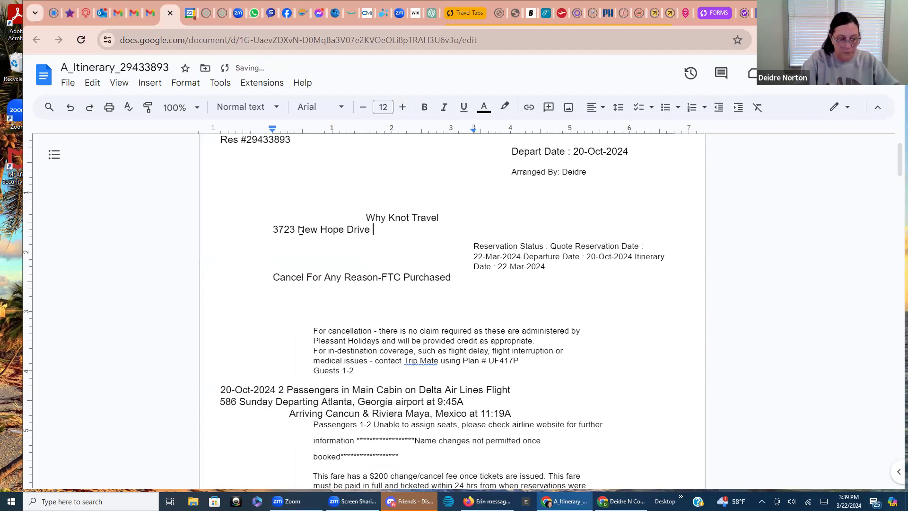
{"action": "key", "text": "Return"}
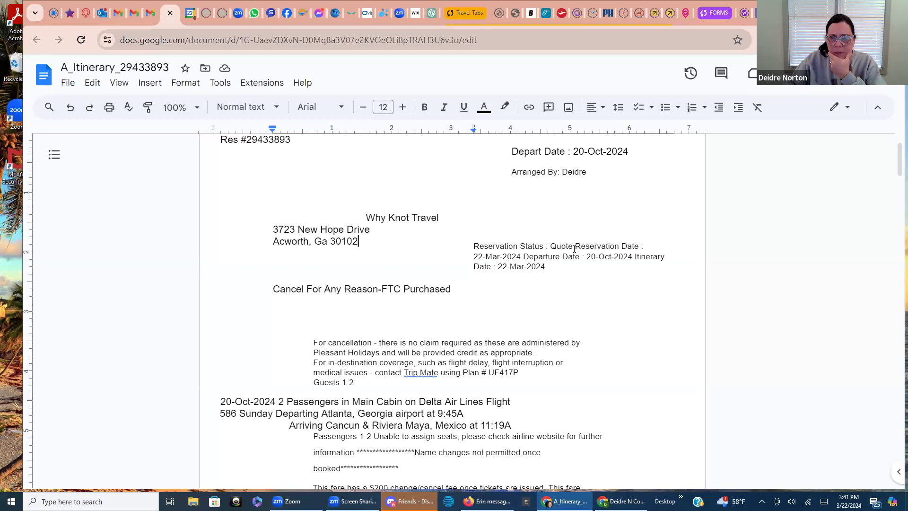
Remove 'Reservation Status :' and 'Itinerary Date : 22-Mar-2024', making the dates read '20-Oct-2024 - 27-Oct-2024'
{"action": "left_click_drag", "start_coordinate": [549, 246], "coordinate": [475, 246]}
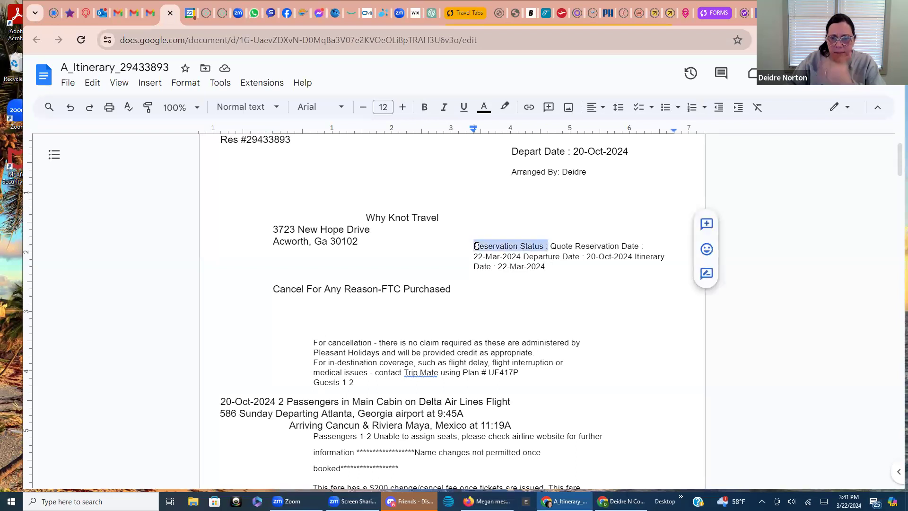
{"action": "key", "text": "BackSpace"}
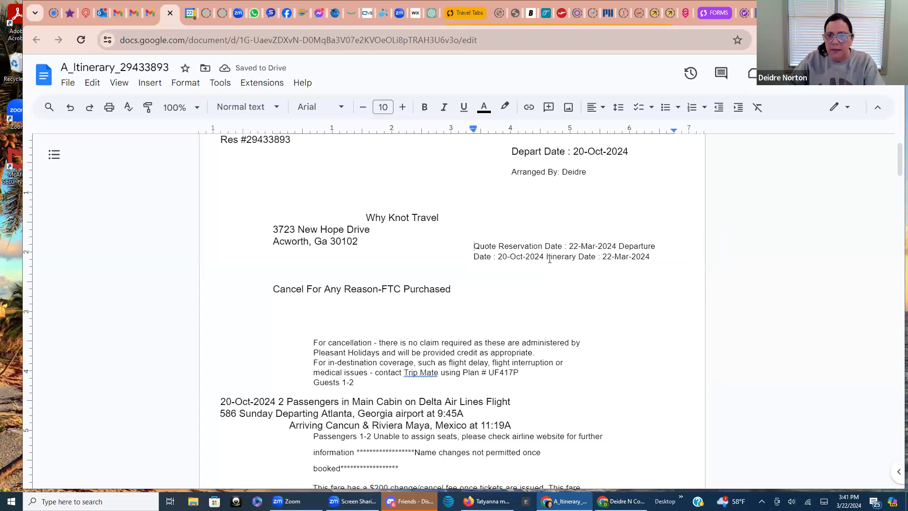
{"action": "left_click_drag", "start_coordinate": [651, 257], "coordinate": [549, 259]}
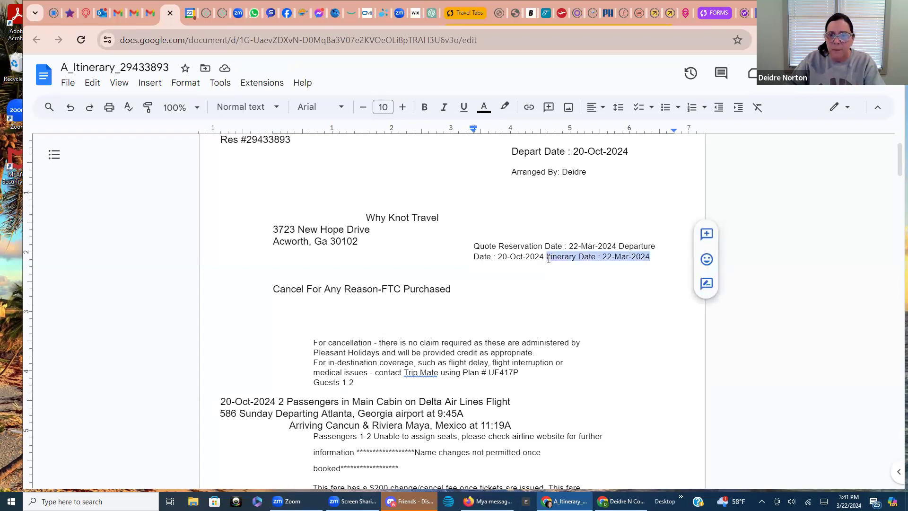
{"action": "key", "text": "BackSpace"}
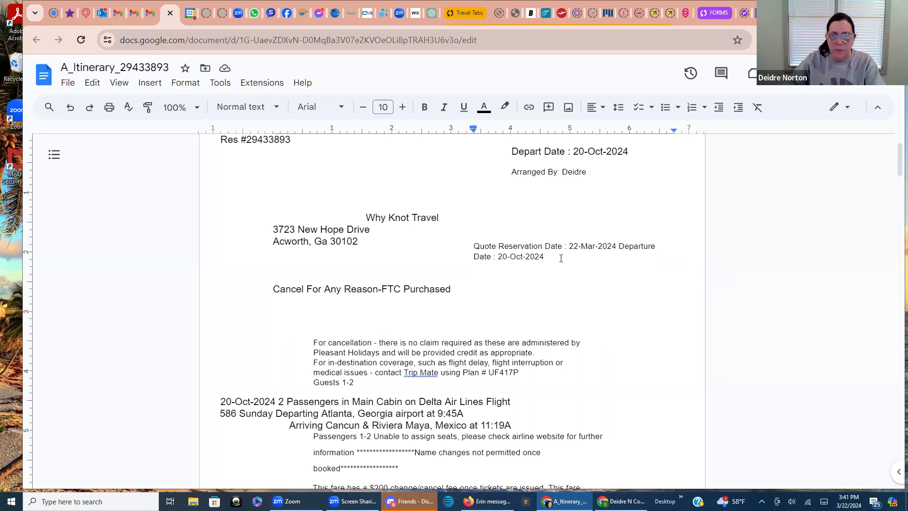
{"action": "type", "text": "- 27"}
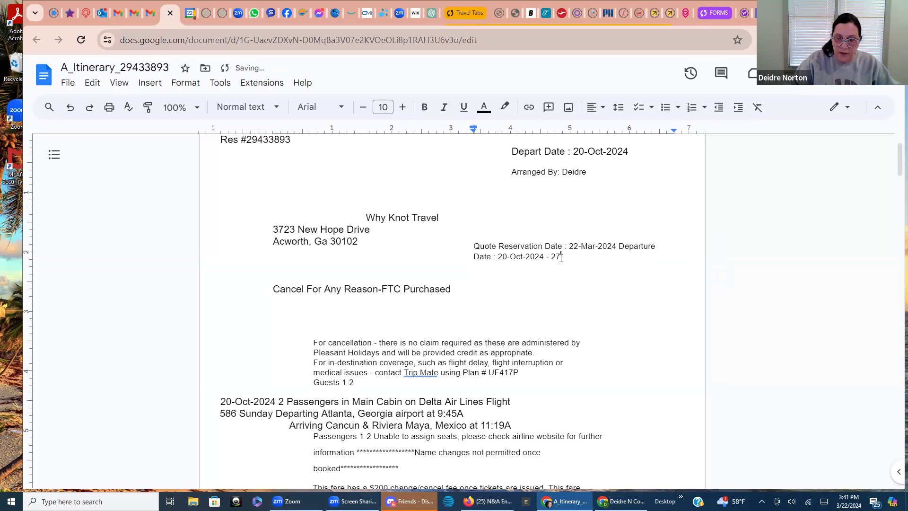
{"action": "type", "text": "-Oct"}
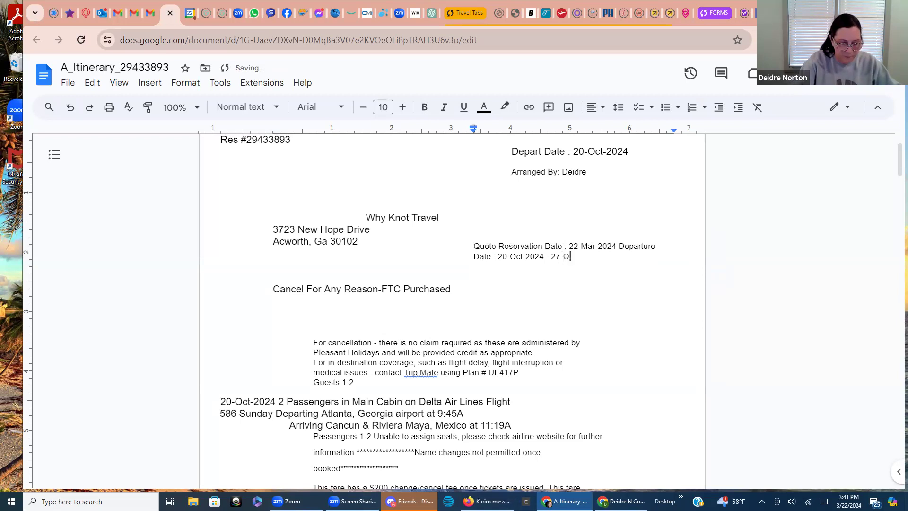
{"action": "type", "text": "-2024"}
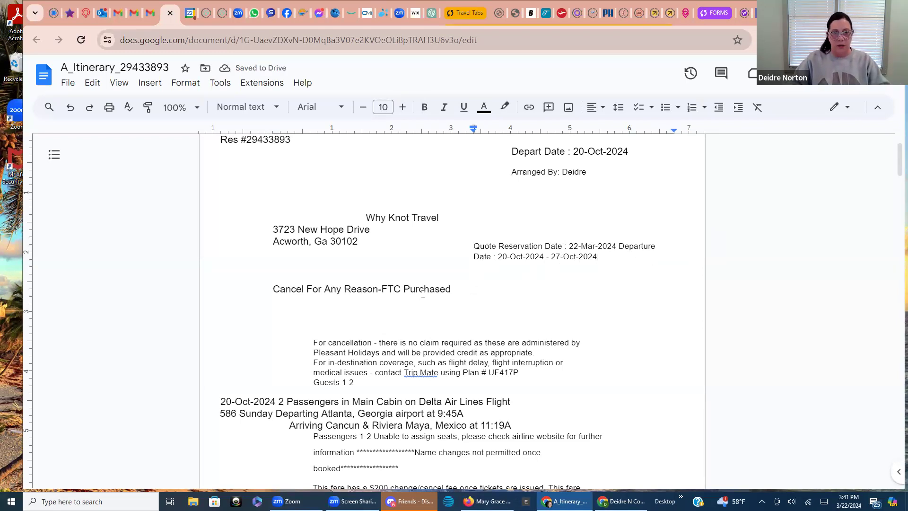
{"action": "scroll", "coordinate": [483, 299], "scroll_direction": "down", "scroll_amount": 1}
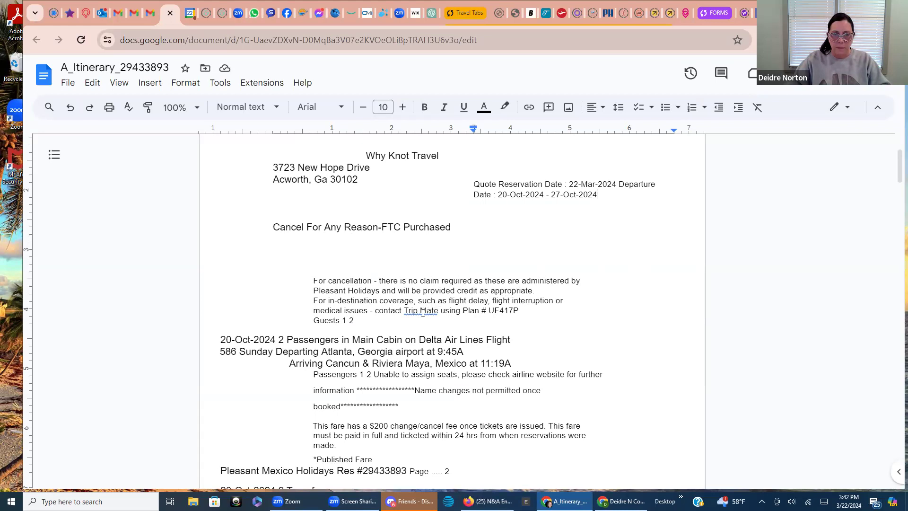
Delete the Guests 1-2 line and the Trip Mate contact plan reference
{"action": "left_click_drag", "start_coordinate": [357, 320], "coordinate": [313, 320]}
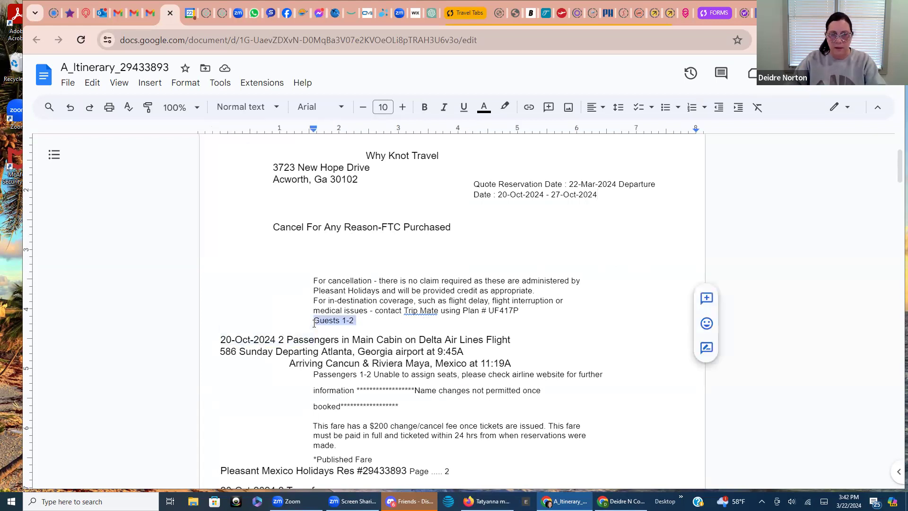
{"action": "key", "text": "BackSpace"}
{"action": "left_click_drag", "start_coordinate": [523, 311], "coordinate": [371, 316]}
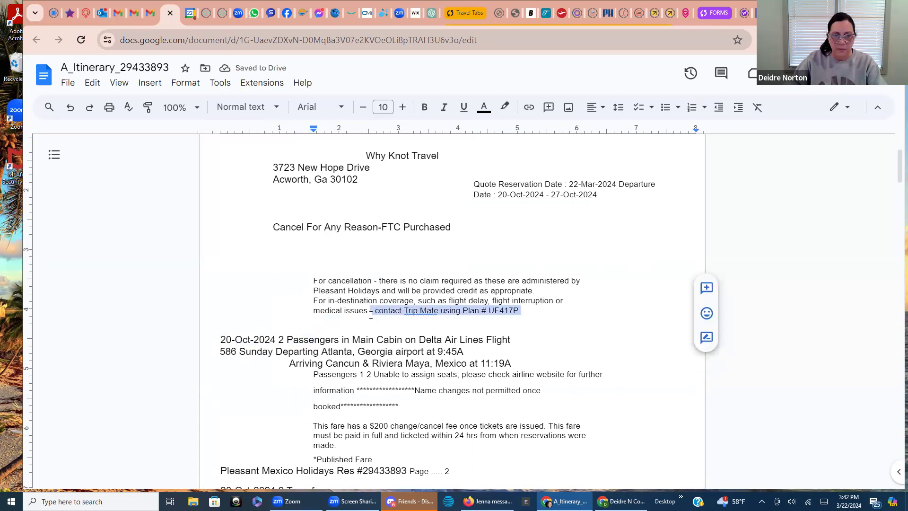
{"action": "key", "text": "BackSpace"}
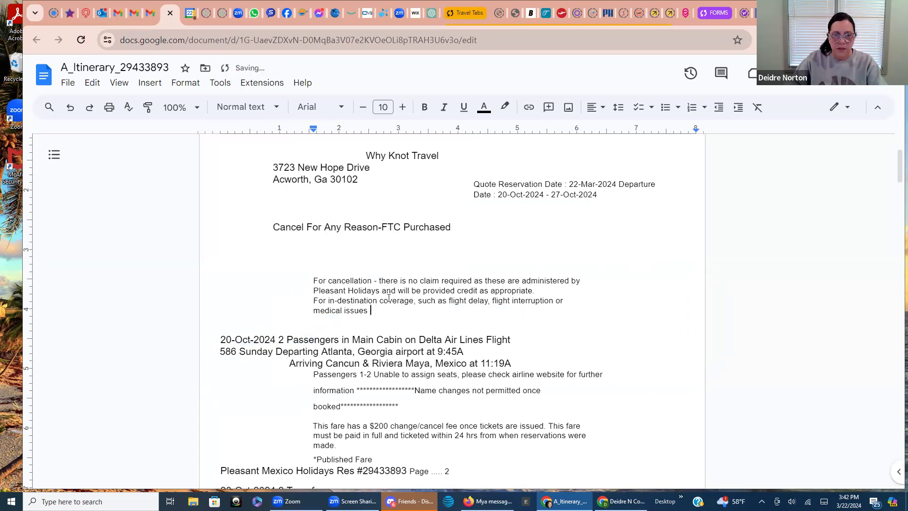
Unindent the For cancellation, Pleasant Holidays, in-destination coverage and medical issues lines to the margin
{"action": "left_click", "coordinate": [312, 250]}
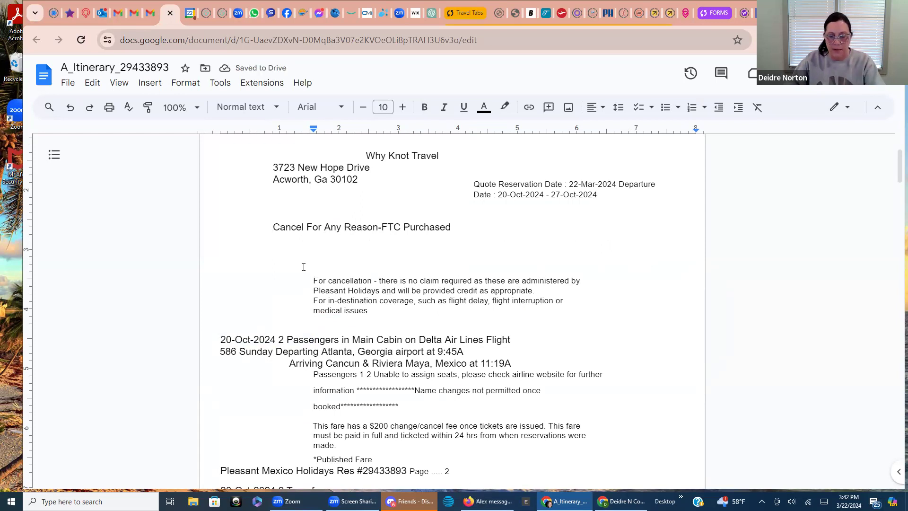
{"action": "key", "text": "BackSpace"}
{"action": "key", "text": "BackSpace"}
{"action": "key", "text": "BackSpace"}
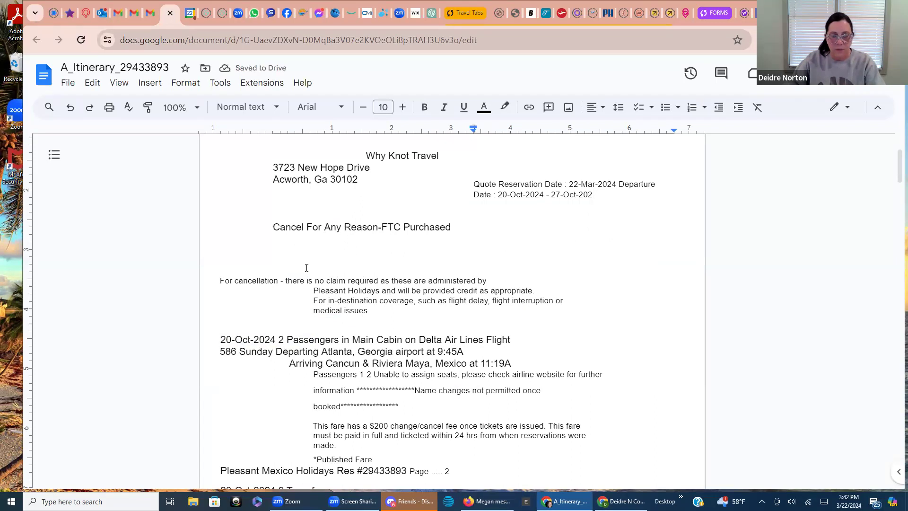
{"action": "left_click", "coordinate": [220, 281]}
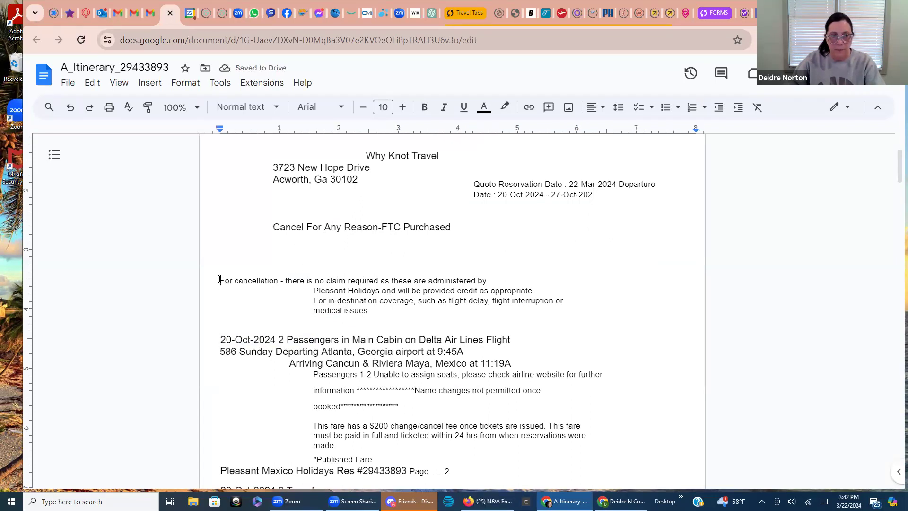
{"action": "key", "text": "Return"}
{"action": "key", "text": "Return"}
{"action": "key", "text": "Return"}
{"action": "key", "text": "Return"}
{"action": "key", "text": "Return"}
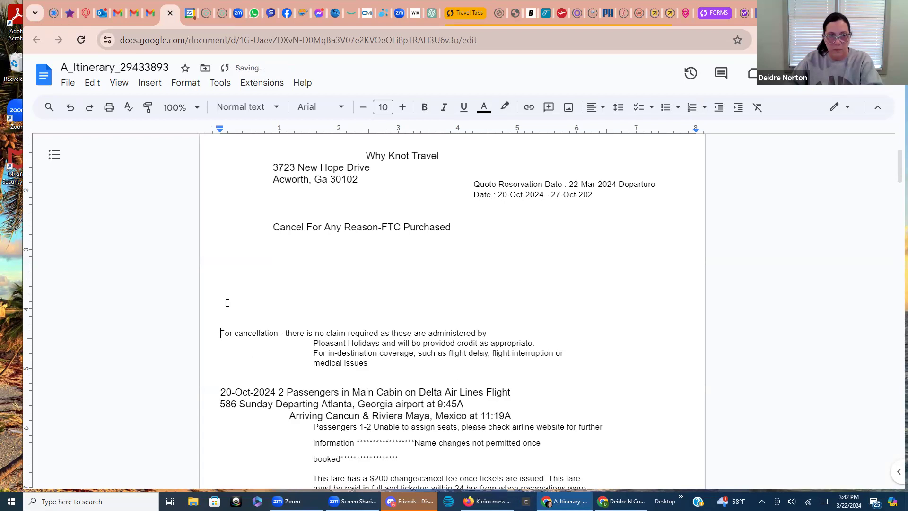
{"action": "left_click", "coordinate": [313, 343]}
{"action": "key", "text": "BackSpace"}
{"action": "left_click", "coordinate": [314, 352]}
{"action": "key", "text": "BackSpace"}
{"action": "left_click", "coordinate": [314, 363]}
{"action": "key", "text": "BackSpace"}
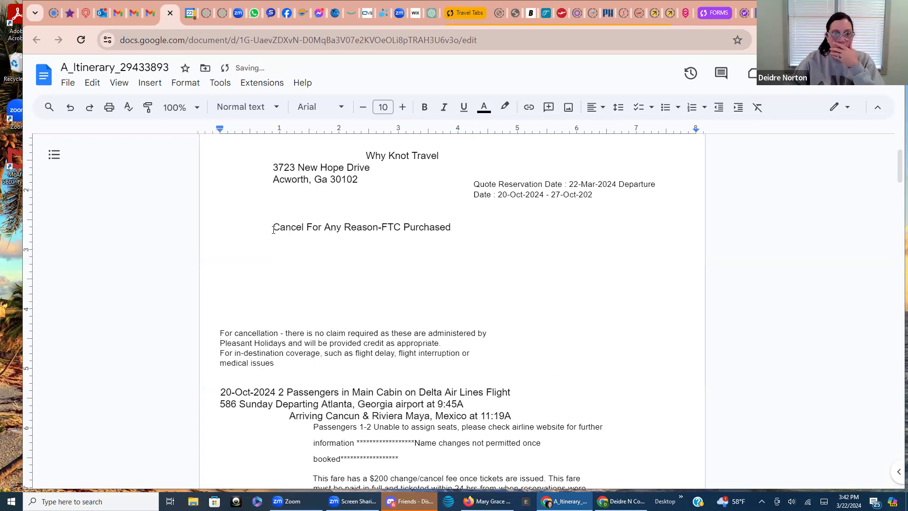
Place Cancel For Any Reason on its own line with a blank line above it
{"action": "left_click", "coordinate": [274, 229]}
{"action": "key", "text": "BackSpace"}
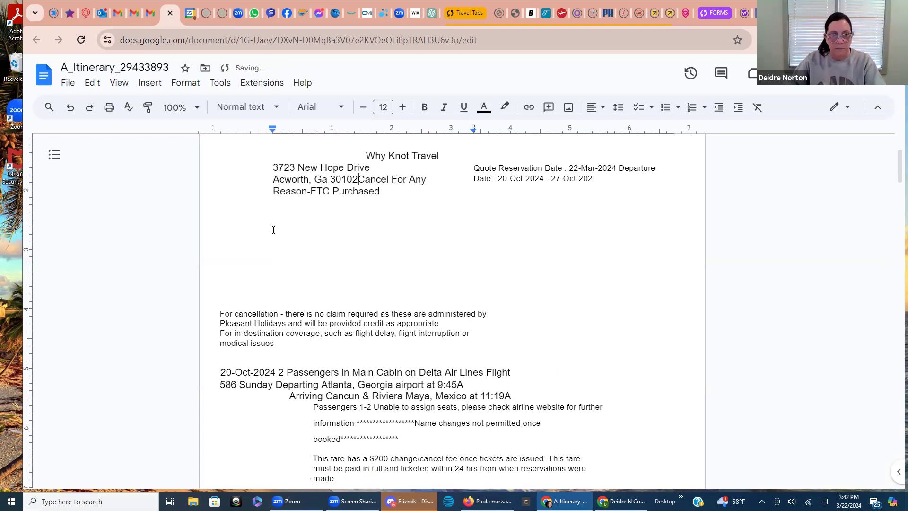
{"action": "key", "text": "Return"}
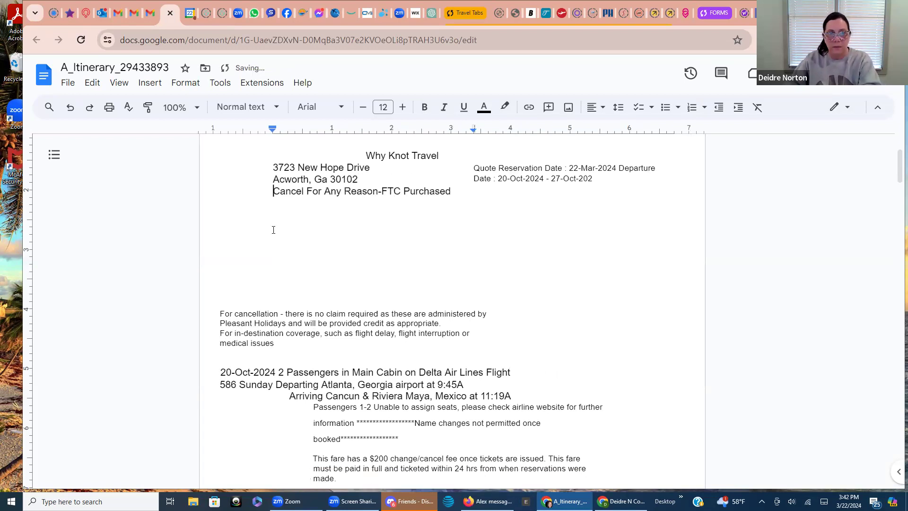
{"action": "key", "text": "Return"}
{"action": "left_click", "coordinate": [269, 244]}
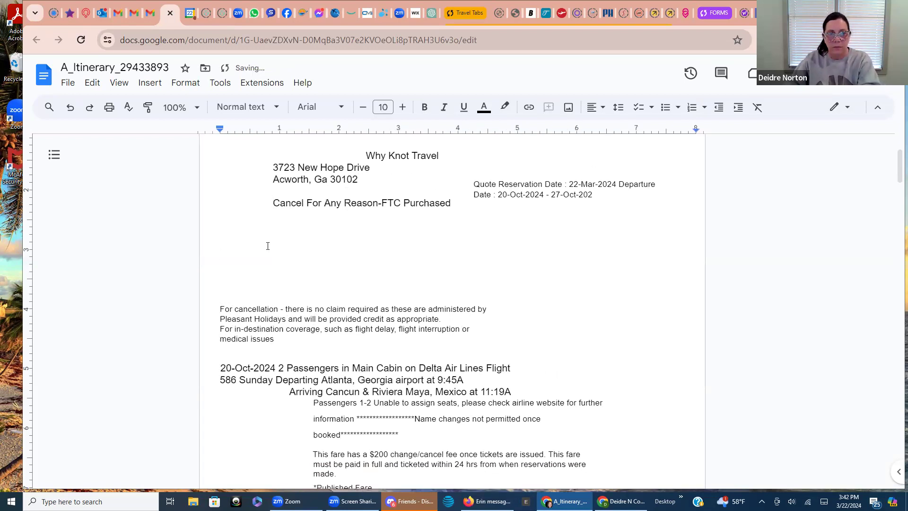
{"action": "key", "text": "Return"}
{"action": "key", "text": "Return"}
{"action": "key", "text": "Return"}
{"action": "key", "text": "Return"}
{"action": "key", "text": "Return"}
{"action": "key", "text": "ctrl+z"}
{"action": "key", "text": "ctrl+z"}
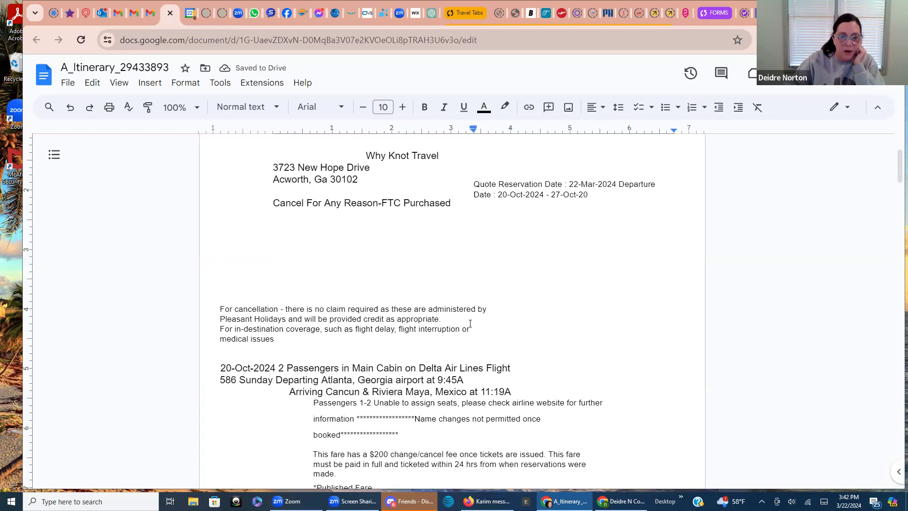
{"action": "scroll", "coordinate": [469, 331], "scroll_direction": "down", "scroll_amount": 2}
{"action": "scroll", "coordinate": [466, 332], "scroll_direction": "down", "scroll_amount": 2}
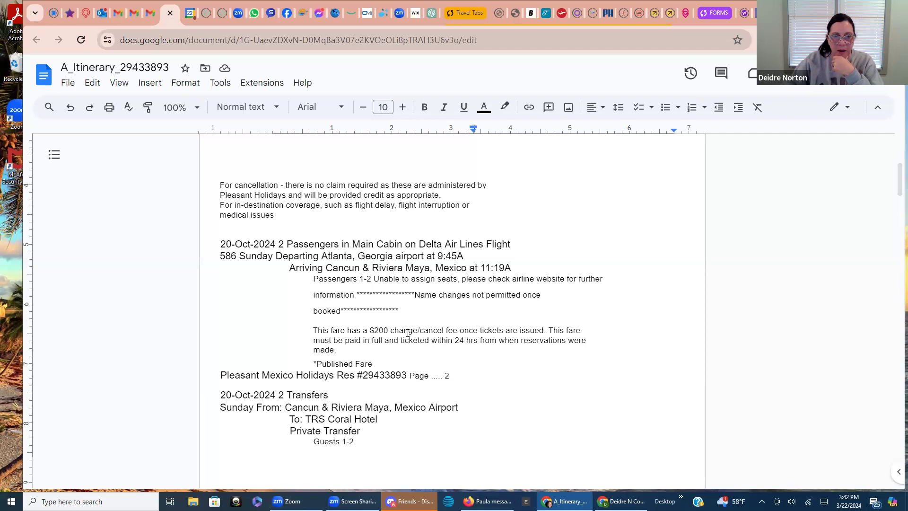
{"action": "left_click_drag", "start_coordinate": [406, 310], "coordinate": [536, 314]}
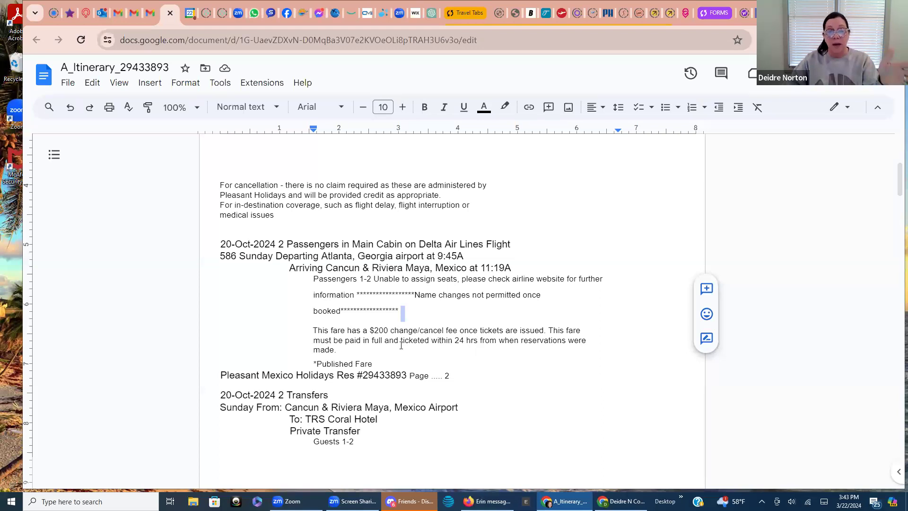
{"action": "left_click", "coordinate": [493, 348]}
{"action": "scroll", "coordinate": [493, 349], "scroll_direction": "down", "scroll_amount": 1}
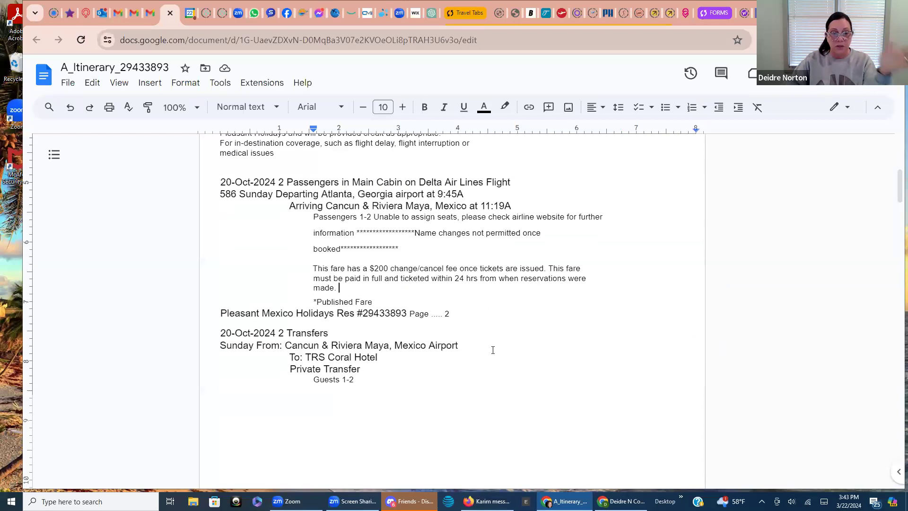
{"action": "left_click_drag", "start_coordinate": [460, 317], "coordinate": [410, 317]}
{"action": "key", "text": "BackSpace"}
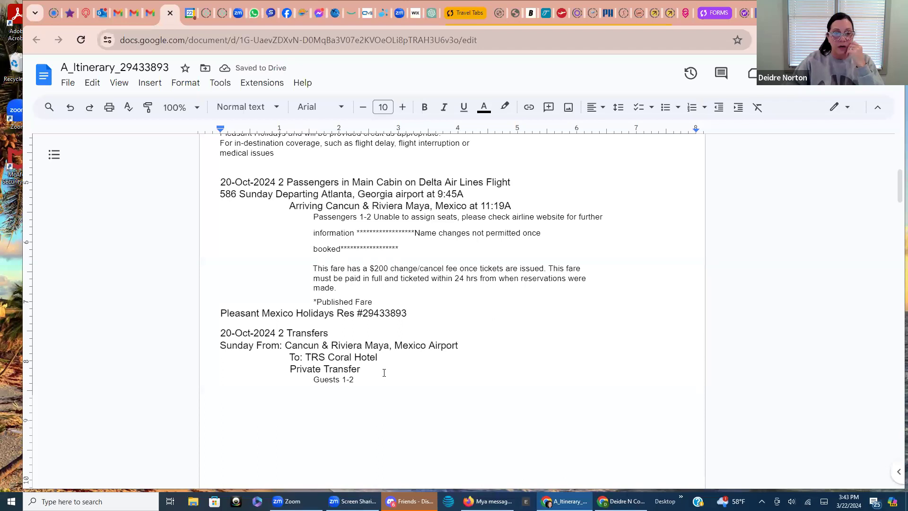
{"action": "scroll", "coordinate": [383, 372], "scroll_direction": "down", "scroll_amount": 5}
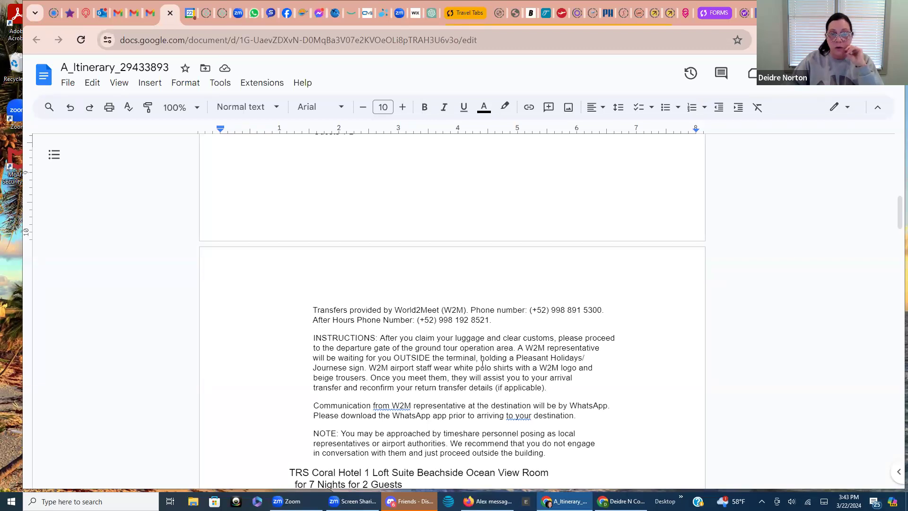
{"action": "scroll", "coordinate": [483, 364], "scroll_direction": "down", "scroll_amount": 5}
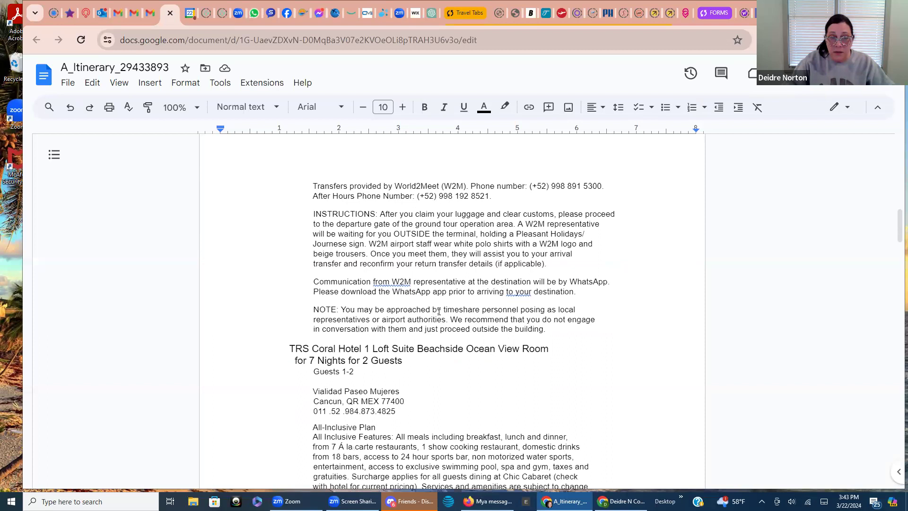
{"action": "scroll", "coordinate": [501, 341], "scroll_direction": "down", "scroll_amount": 1}
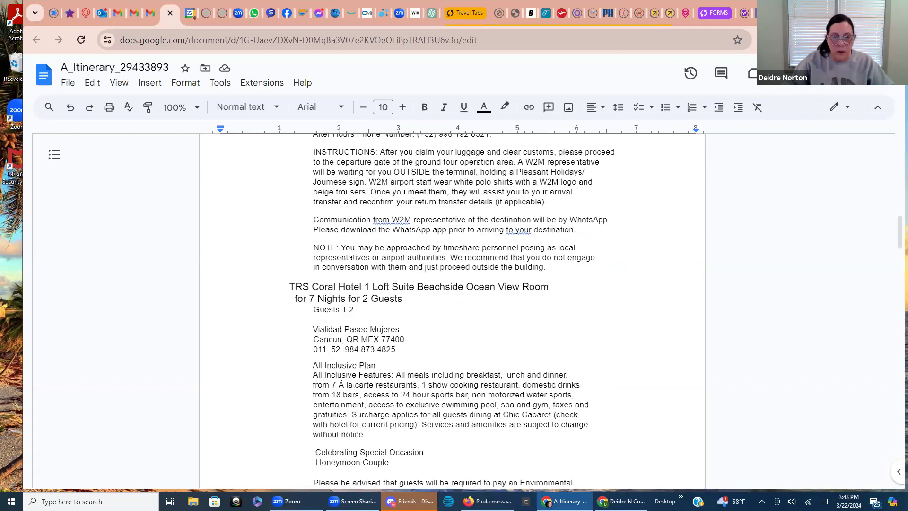
{"action": "scroll", "coordinate": [458, 333], "scroll_direction": "down", "scroll_amount": 2}
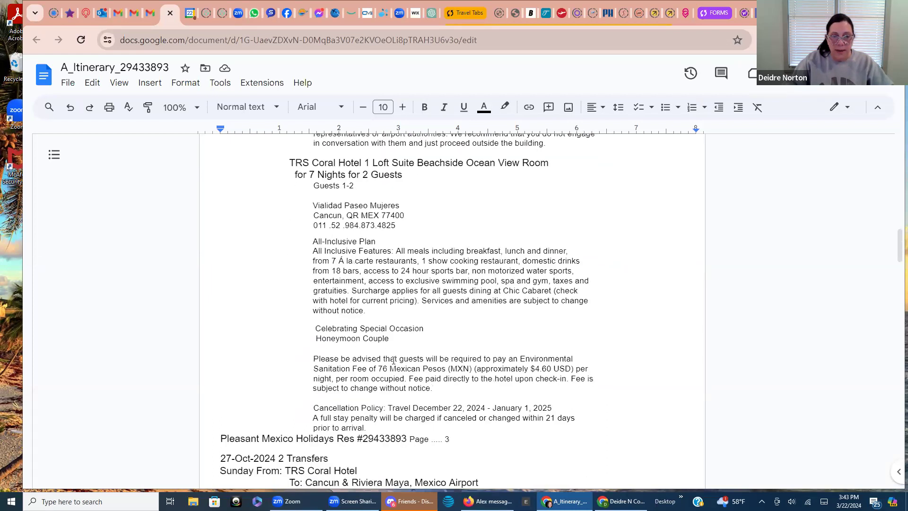
{"action": "scroll", "coordinate": [364, 348], "scroll_direction": "down", "scroll_amount": 1}
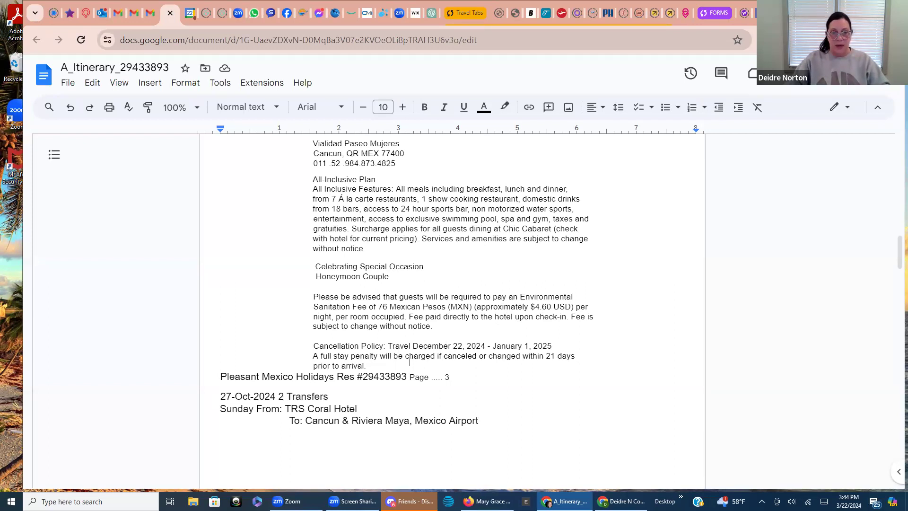
Delete 'Page ..... 3' from the reservation line and review down to the 27-Oct-2024 return transfers
{"action": "scroll", "coordinate": [506, 371], "scroll_direction": "down", "scroll_amount": 3}
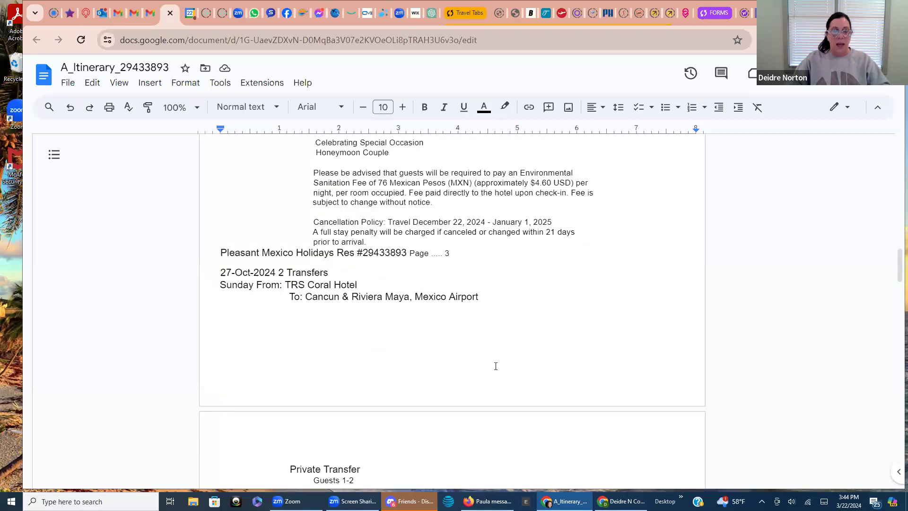
{"action": "left_click_drag", "start_coordinate": [456, 255], "coordinate": [411, 257]}
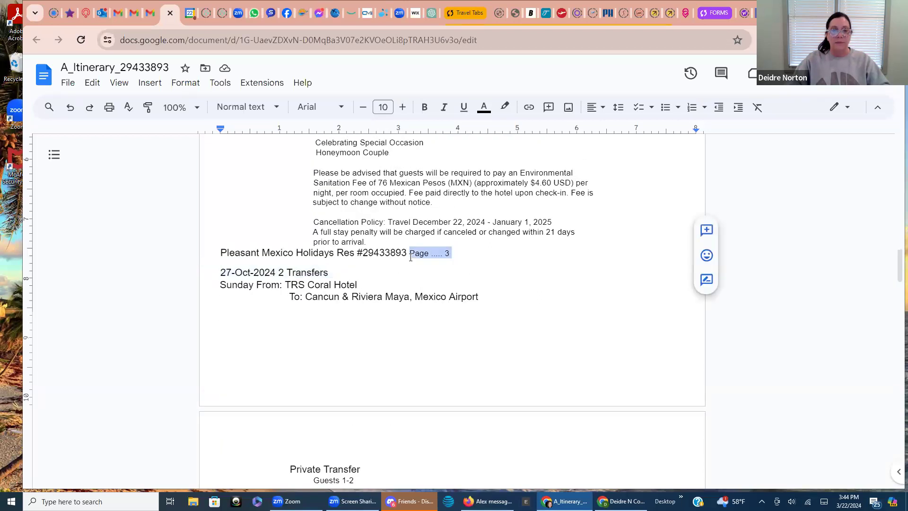
{"action": "key", "text": "BackSpace"}
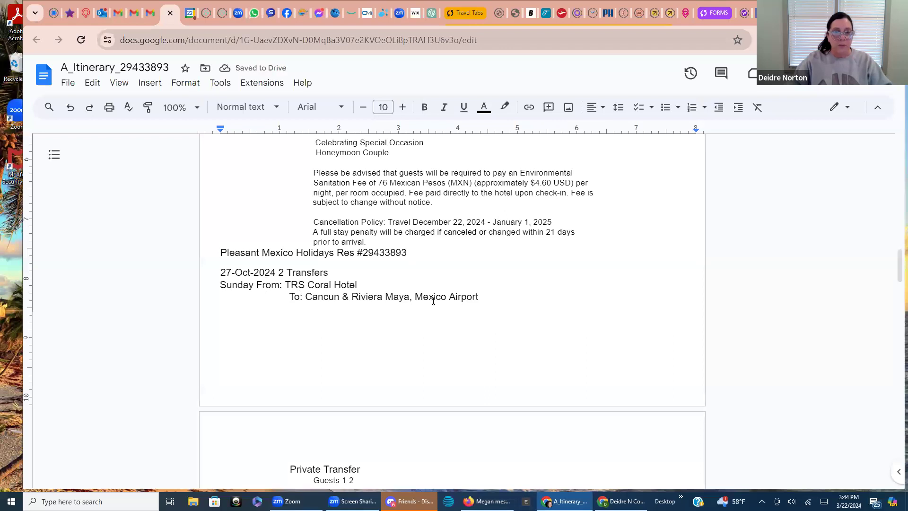
{"action": "scroll", "coordinate": [457, 332], "scroll_direction": "down", "scroll_amount": 1}
{"action": "scroll", "coordinate": [457, 332], "scroll_direction": "down", "scroll_amount": 5}
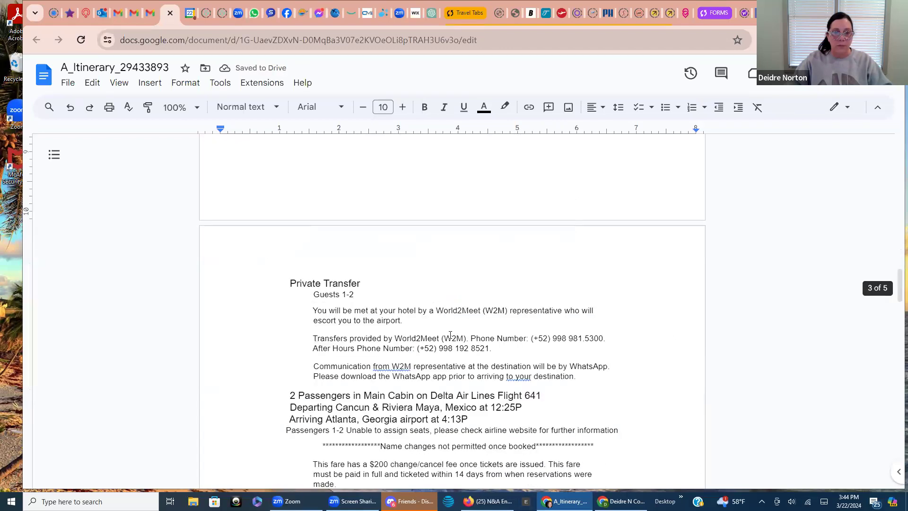
{"action": "scroll", "coordinate": [427, 286], "scroll_direction": "down", "scroll_amount": 3}
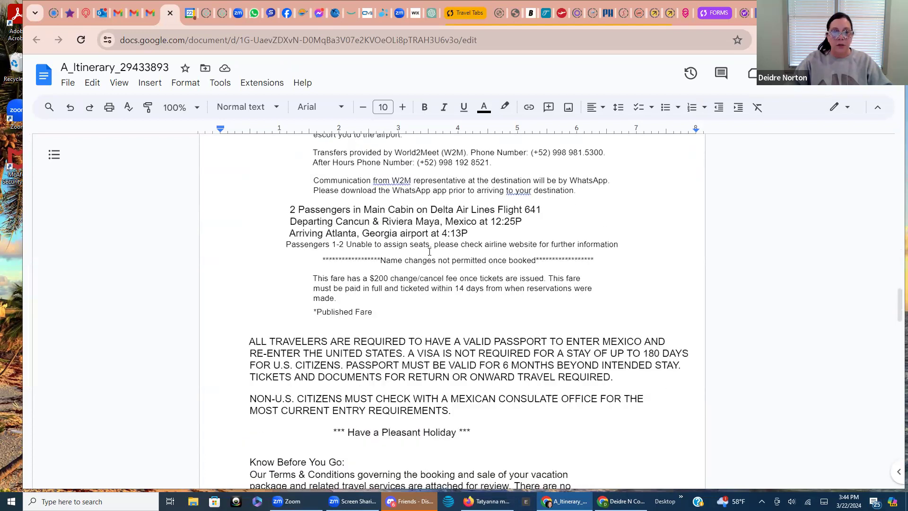
{"action": "scroll", "coordinate": [438, 301], "scroll_direction": "down", "scroll_amount": 1}
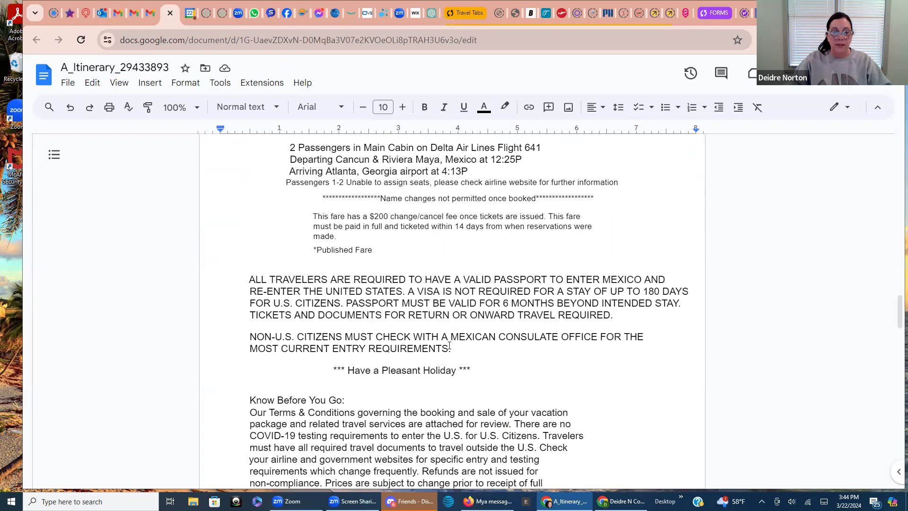
{"action": "scroll", "coordinate": [450, 346], "scroll_direction": "down", "scroll_amount": 1}
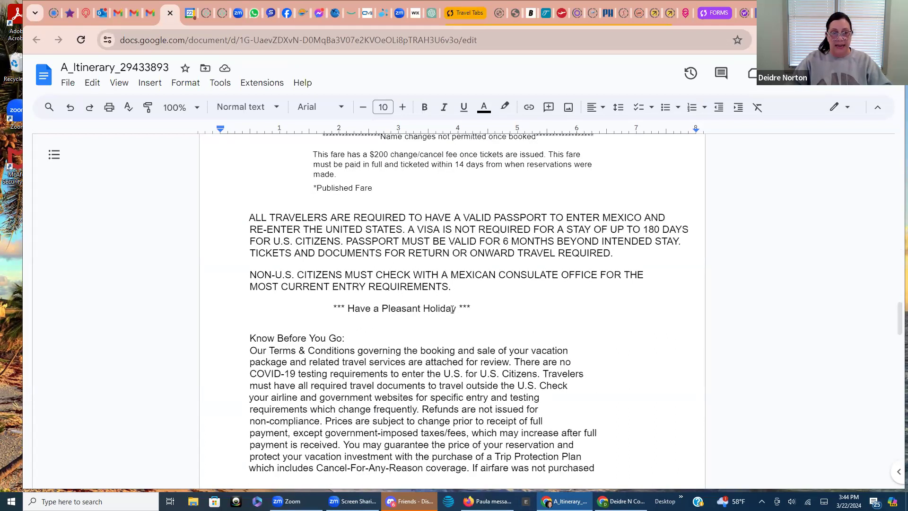
{"action": "scroll", "coordinate": [448, 335], "scroll_direction": "up", "scroll_amount": 2}
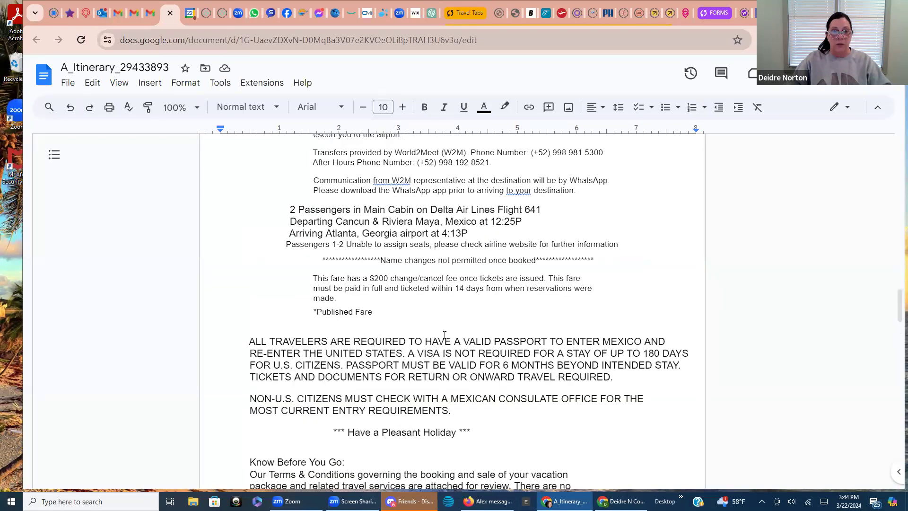
{"action": "scroll", "coordinate": [444, 335], "scroll_direction": "up", "scroll_amount": 5}
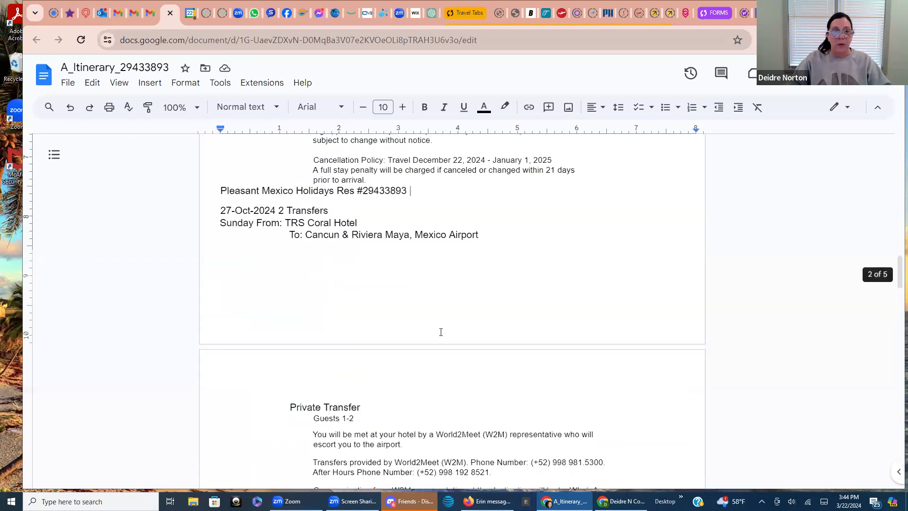
{"action": "scroll", "coordinate": [441, 332], "scroll_direction": "up", "scroll_amount": 1}
{"action": "left_click_drag", "start_coordinate": [334, 253], "coordinate": [221, 253]}
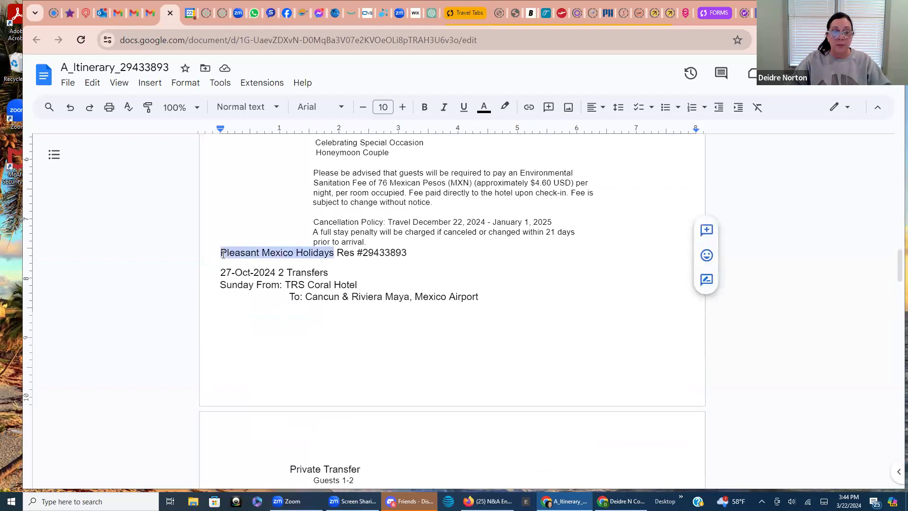
{"action": "key", "text": "Delete"}
{"action": "key", "text": "Delete"}
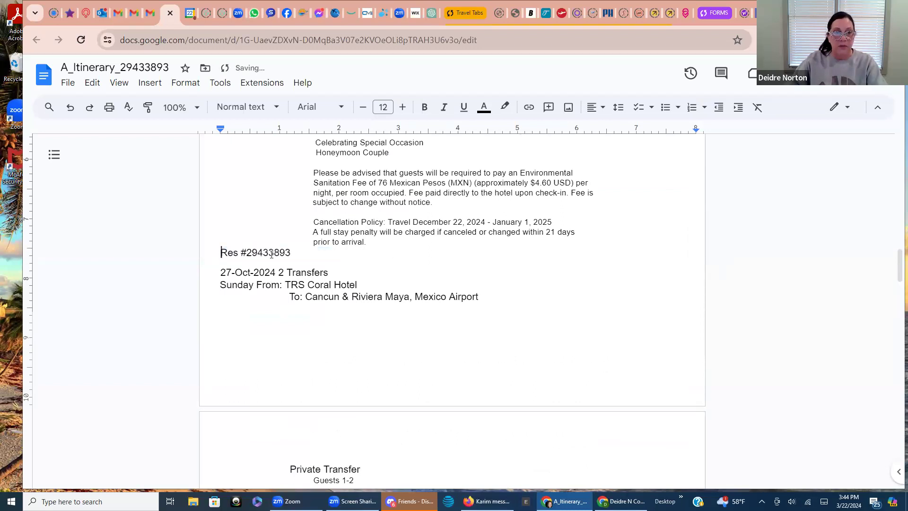
{"action": "scroll", "coordinate": [377, 271], "scroll_direction": "up", "scroll_amount": 3}
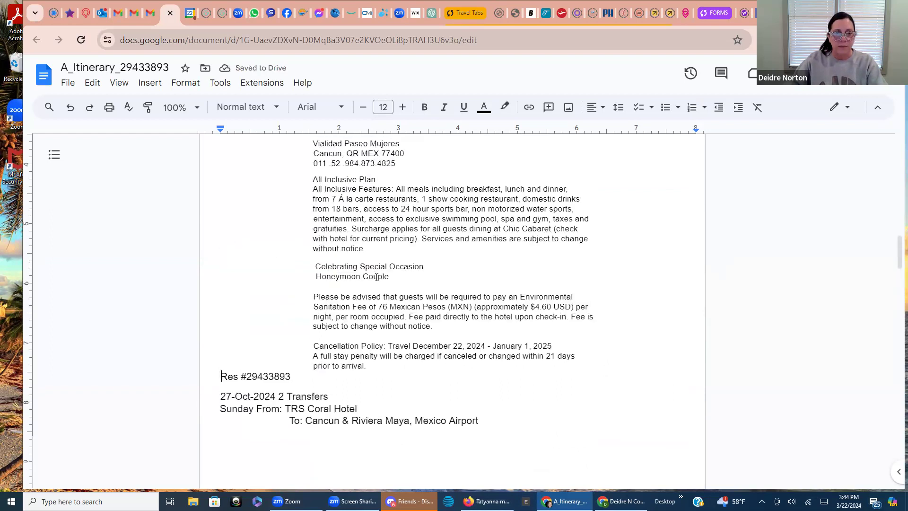
{"action": "scroll", "coordinate": [376, 278], "scroll_direction": "up", "scroll_amount": 8}
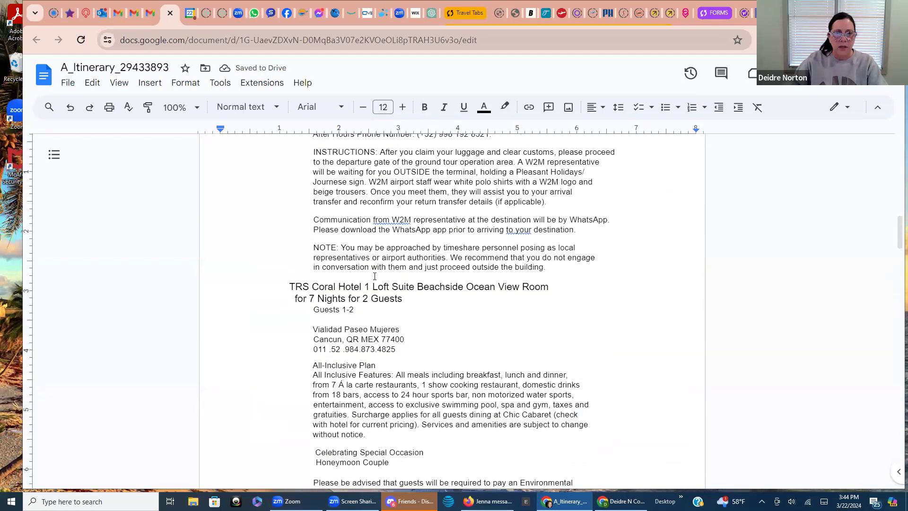
{"action": "scroll", "coordinate": [375, 276], "scroll_direction": "up", "scroll_amount": 5}
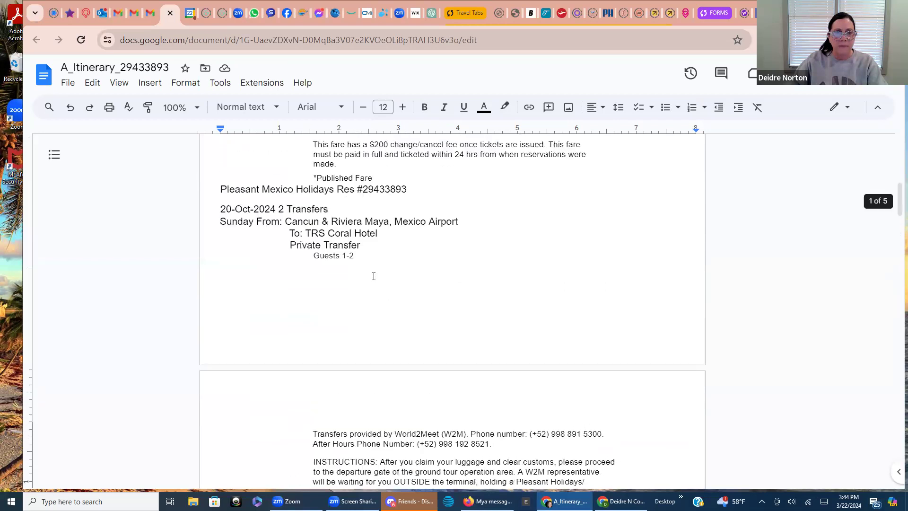
{"action": "scroll", "coordinate": [374, 277], "scroll_direction": "up", "scroll_amount": 2}
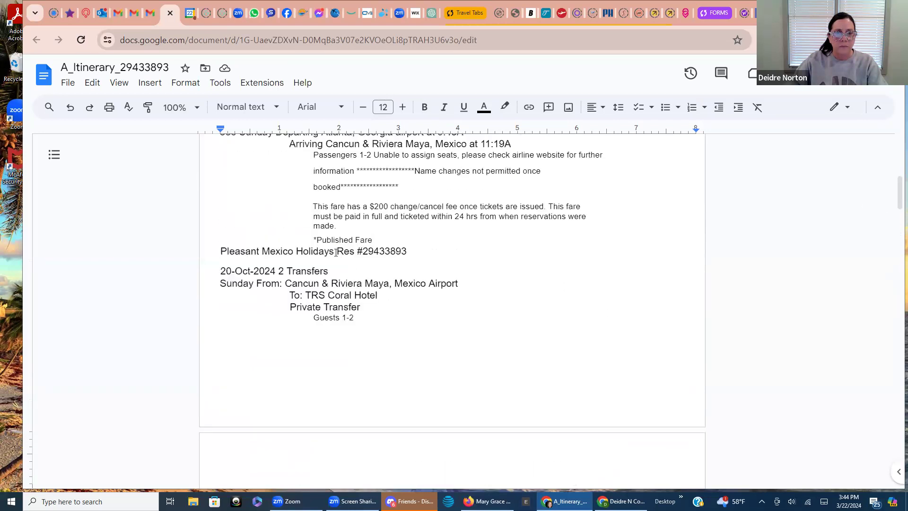
{"action": "left_click_drag", "start_coordinate": [335, 252], "coordinate": [216, 254]}
{"action": "key", "text": "BackSpace"}
{"action": "scroll", "coordinate": [367, 270], "scroll_direction": "up", "scroll_amount": 3}
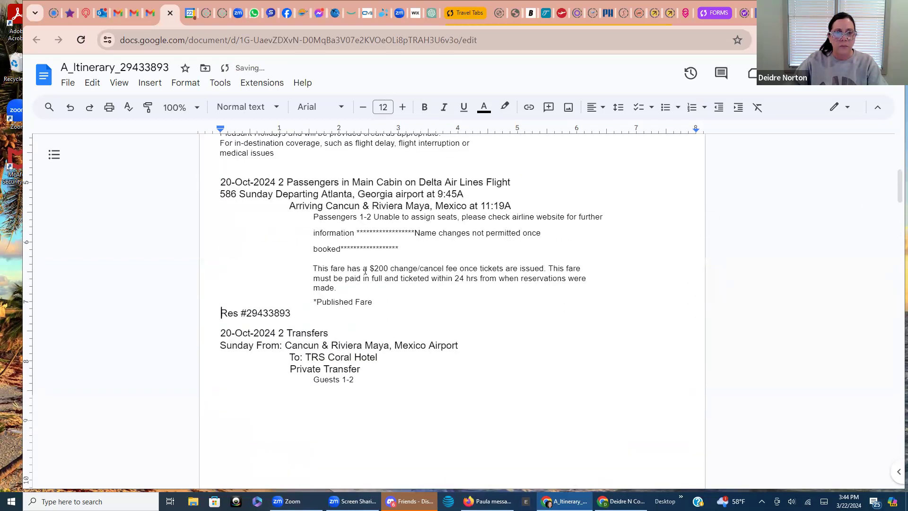
{"action": "scroll", "coordinate": [365, 270], "scroll_direction": "up", "scroll_amount": 3}
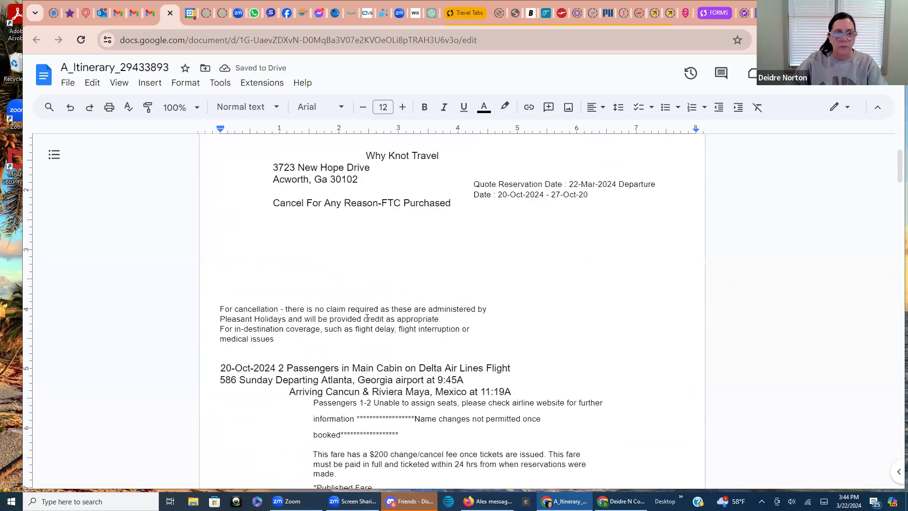
{"action": "scroll", "coordinate": [379, 337], "scroll_direction": "up", "scroll_amount": 1}
{"action": "scroll", "coordinate": [377, 331], "scroll_direction": "up", "scroll_amount": 1}
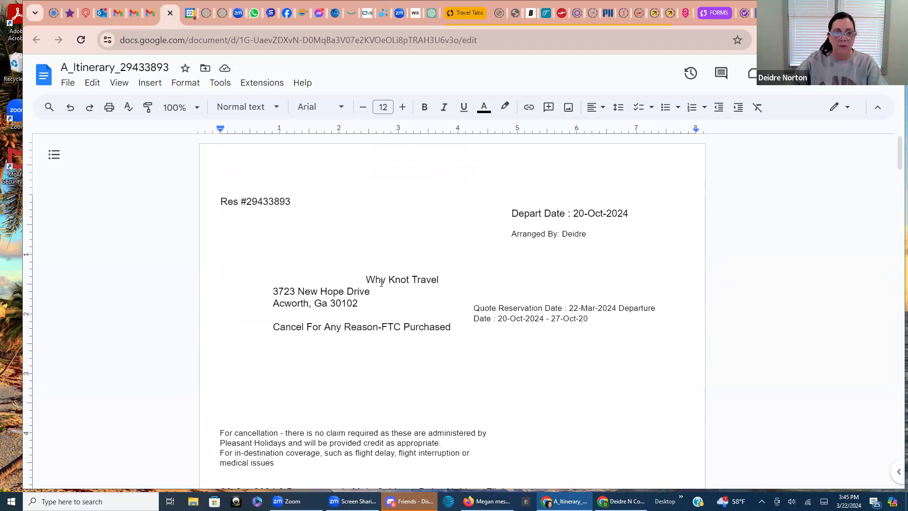
{"action": "left_click", "coordinate": [227, 176]}
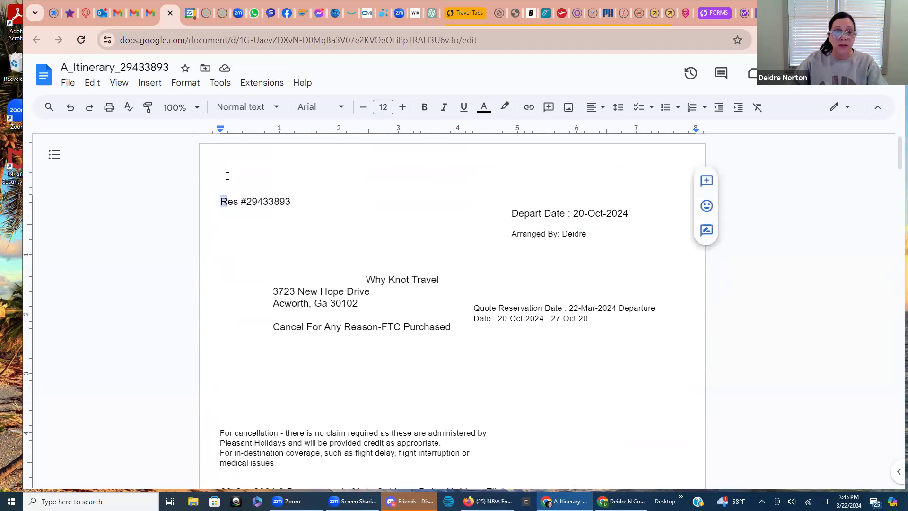
{"action": "left_click", "coordinate": [219, 200]}
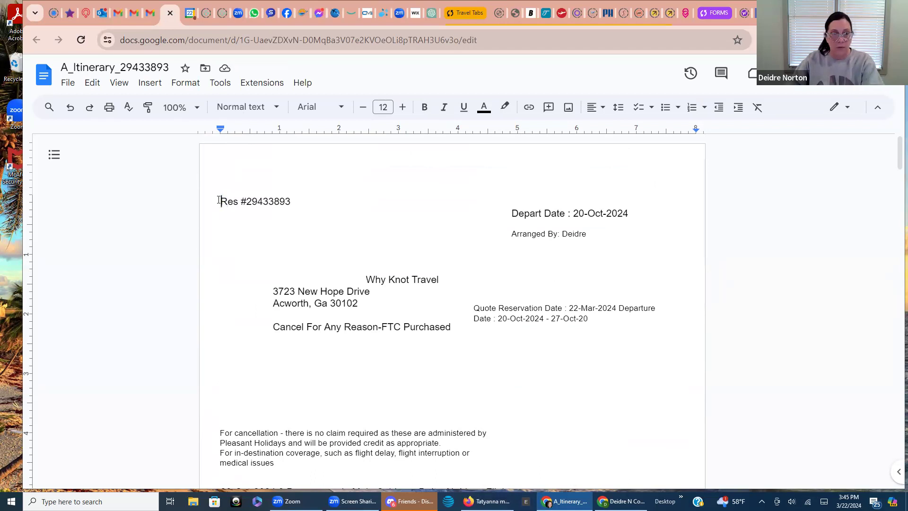
{"action": "key", "text": "Return"}
{"action": "key", "text": "Return"}
{"action": "key", "text": "Return"}
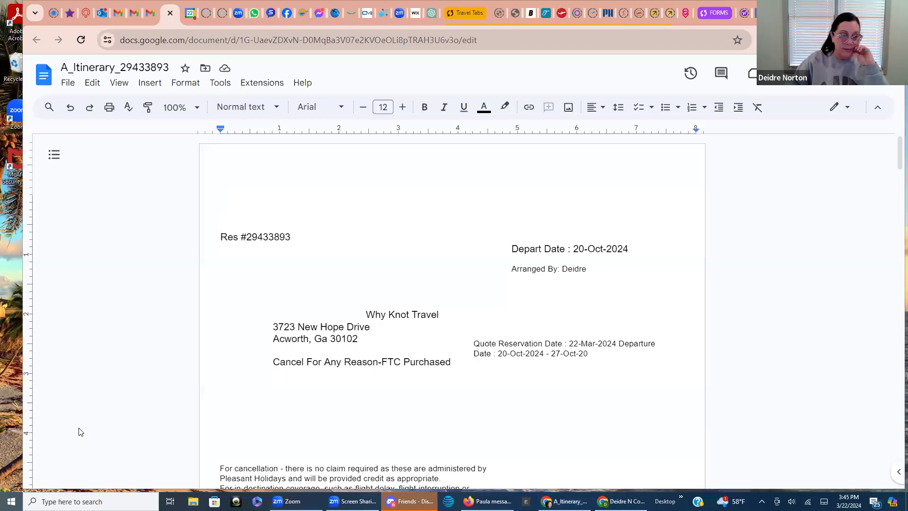
{"action": "key", "text": "super"}
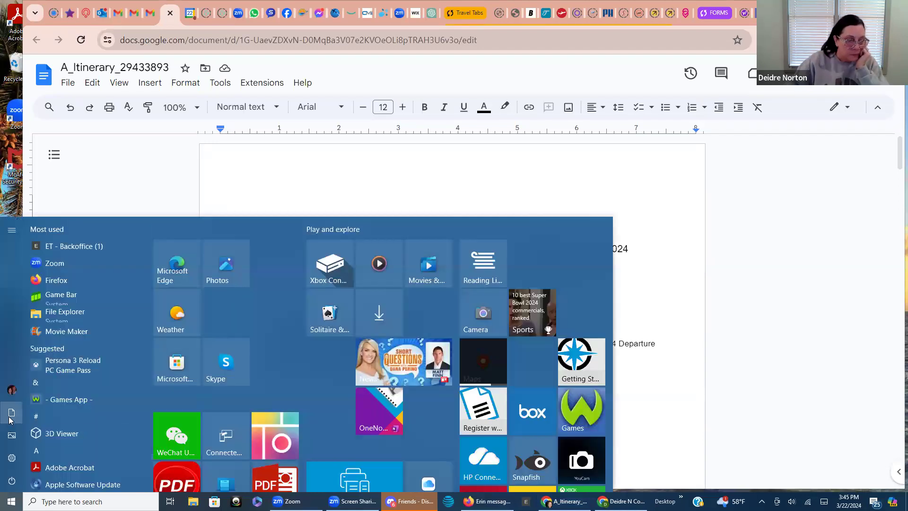
Open the Documents folder from the Start menu and select the WKT logo image file
{"action": "mouse_move", "coordinate": [11, 421]}
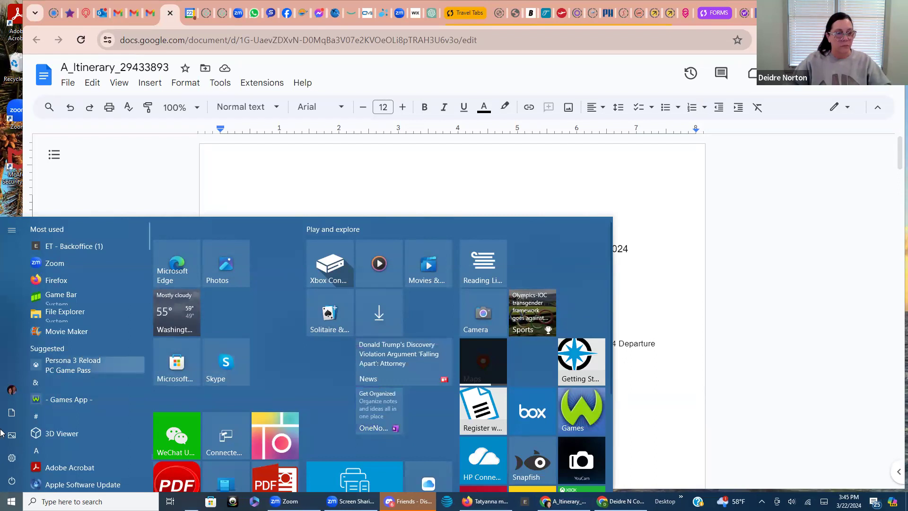
{"action": "left_click", "coordinate": [94, 312]}
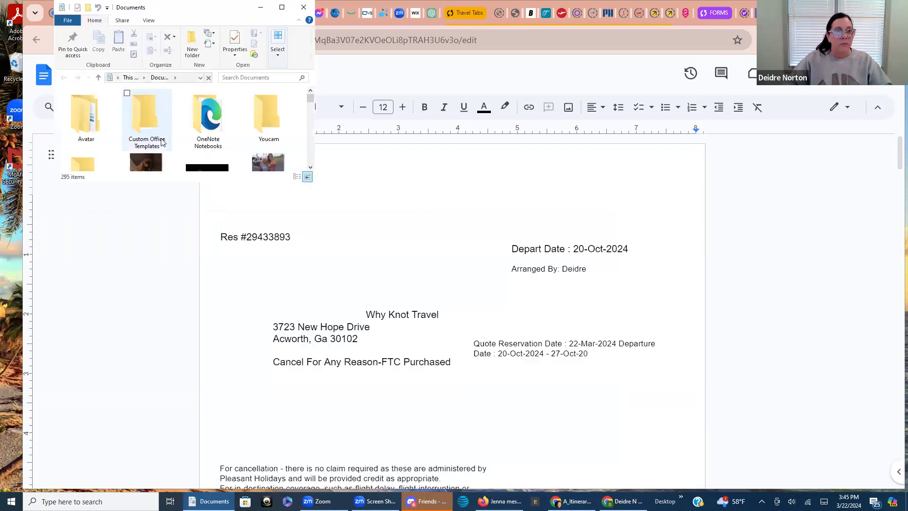
{"action": "scroll", "coordinate": [173, 127], "scroll_direction": "down", "scroll_amount": 6}
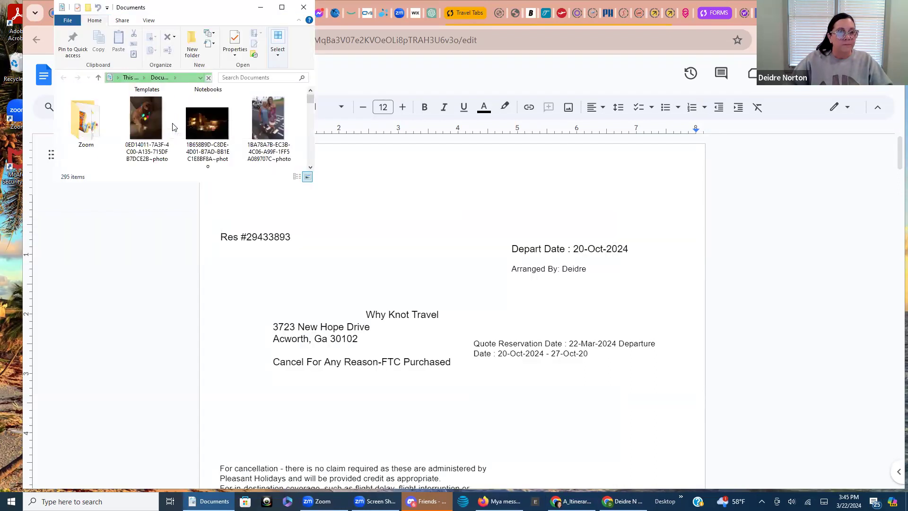
{"action": "scroll", "coordinate": [177, 135], "scroll_direction": "down", "scroll_amount": 5}
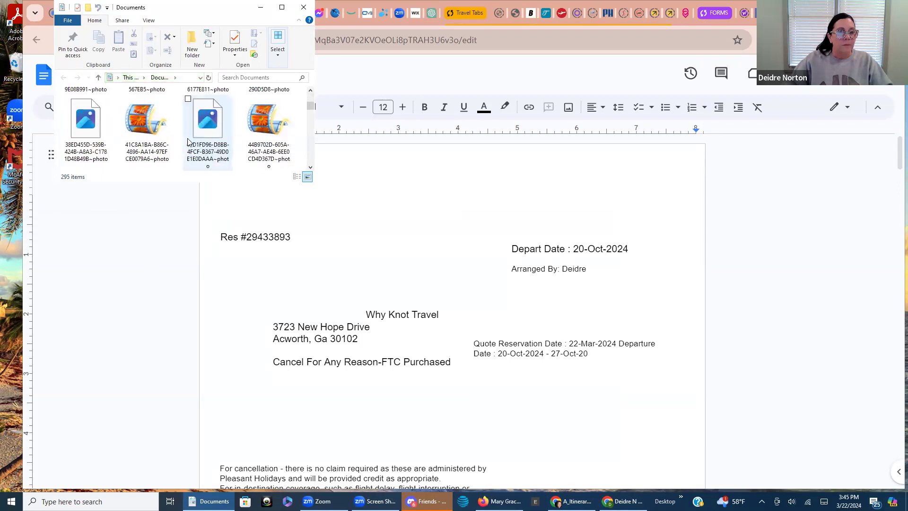
{"action": "scroll", "coordinate": [203, 133], "scroll_direction": "down", "scroll_amount": 5}
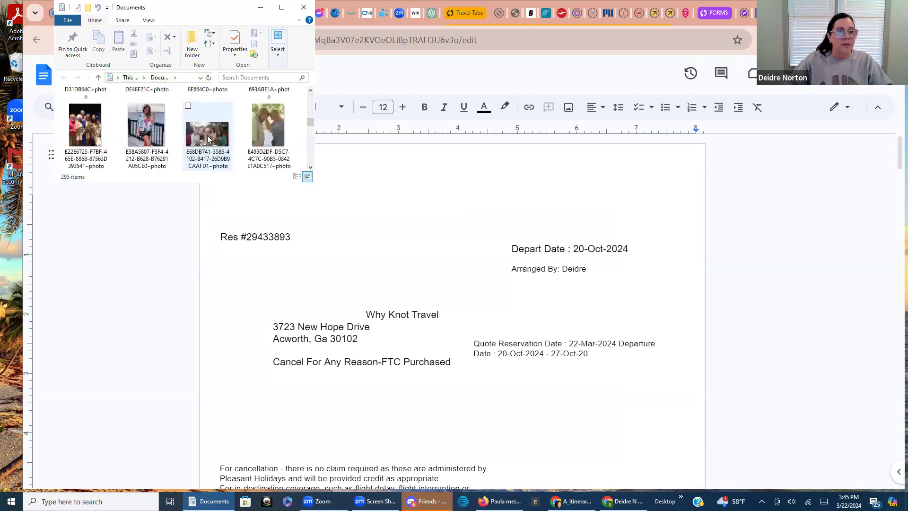
{"action": "scroll", "coordinate": [210, 132], "scroll_direction": "down", "scroll_amount": 6}
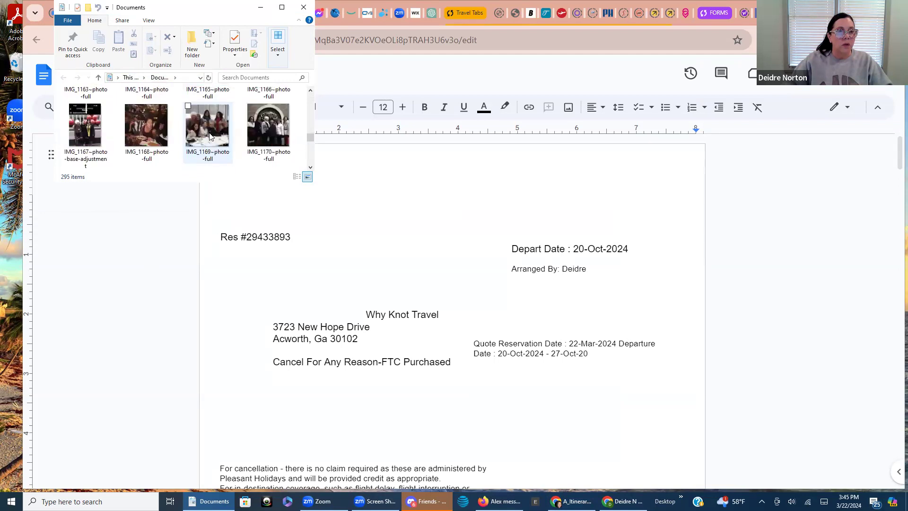
{"action": "scroll", "coordinate": [208, 132], "scroll_direction": "down", "scroll_amount": 8}
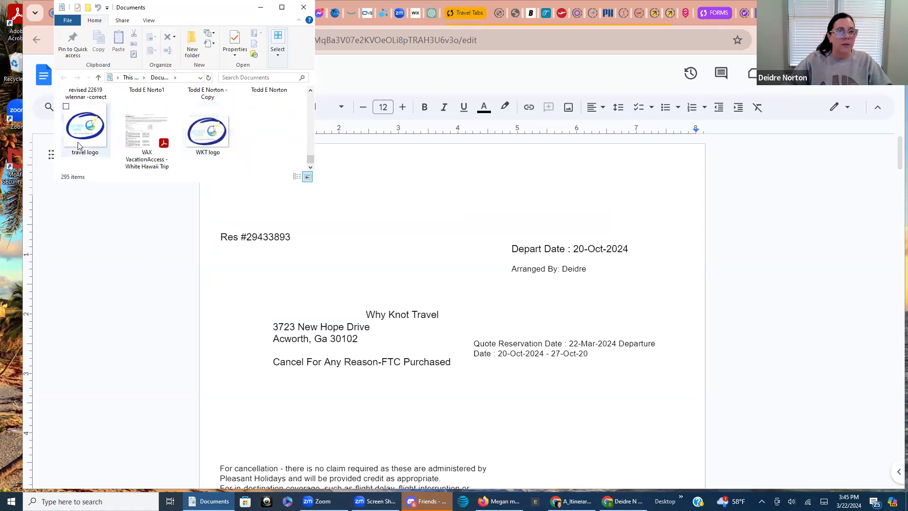
{"action": "left_click", "coordinate": [208, 132]}
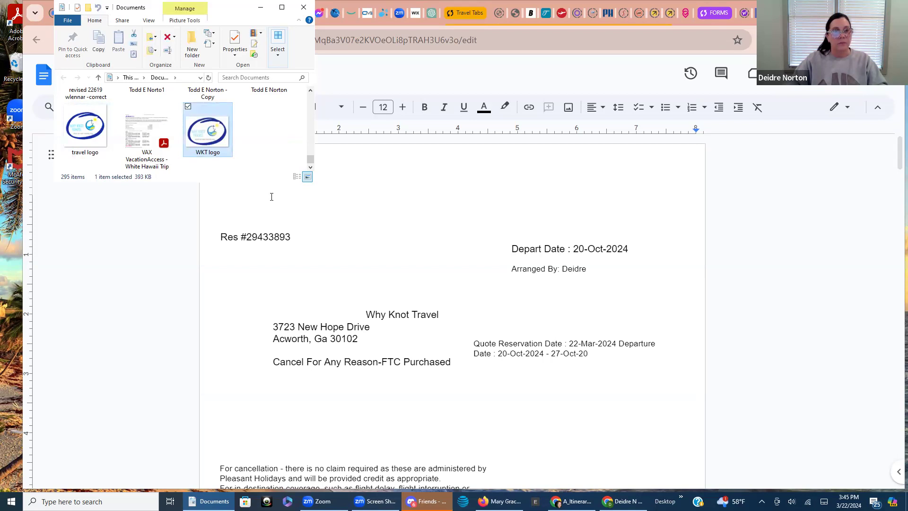
{"action": "left_click_drag", "start_coordinate": [358, 201], "coordinate": [217, 203]}
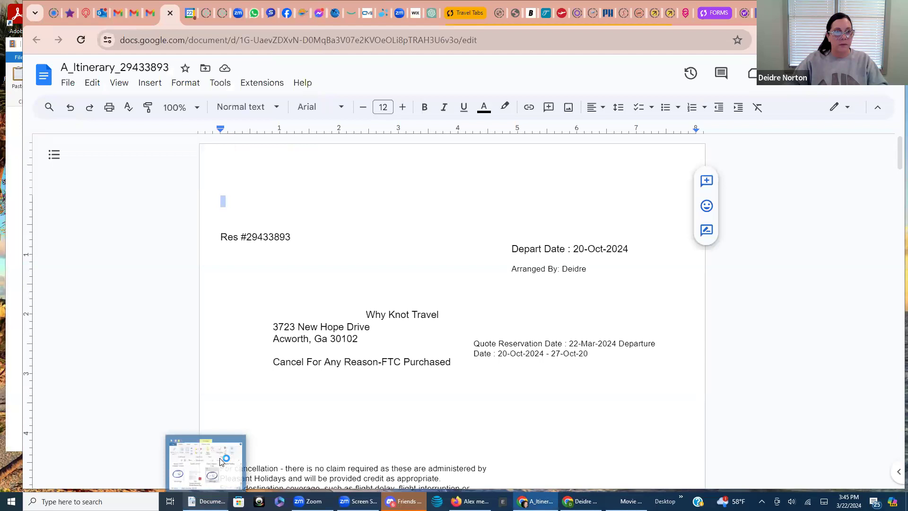
{"action": "left_click", "coordinate": [207, 501]}
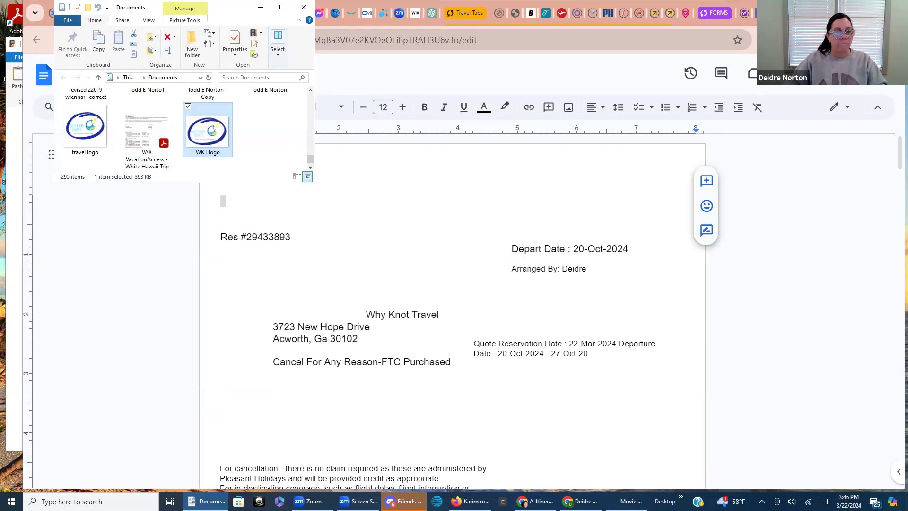
{"action": "left_click", "coordinate": [224, 201]}
{"action": "right_click", "coordinate": [229, 203]}
{"action": "left_click", "coordinate": [255, 251]}
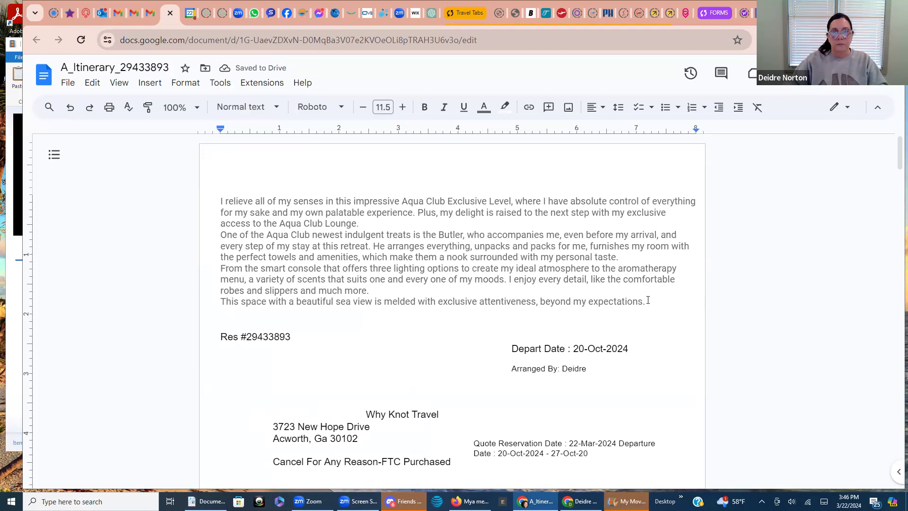
{"action": "left_click_drag", "start_coordinate": [651, 300], "coordinate": [219, 201]}
{"action": "key", "text": "BackSpace"}
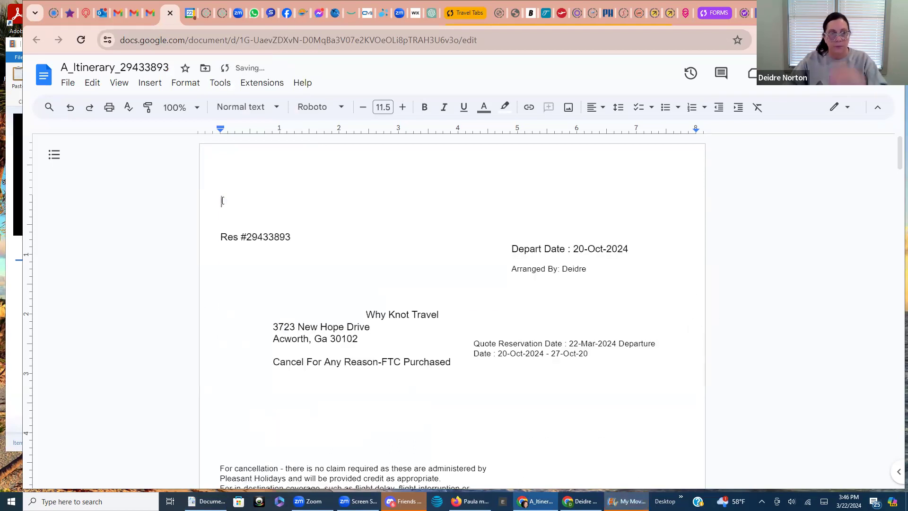
{"action": "right_click", "coordinate": [229, 195]}
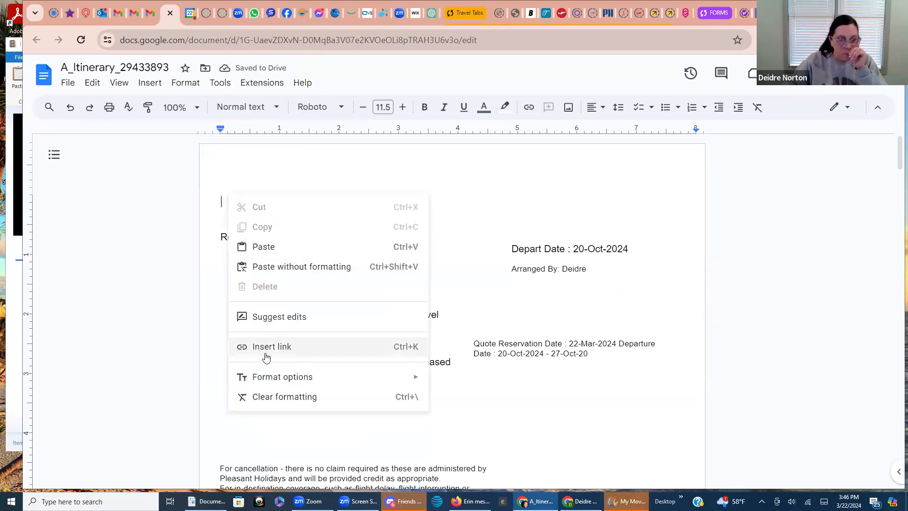
{"action": "left_click", "coordinate": [239, 165]}
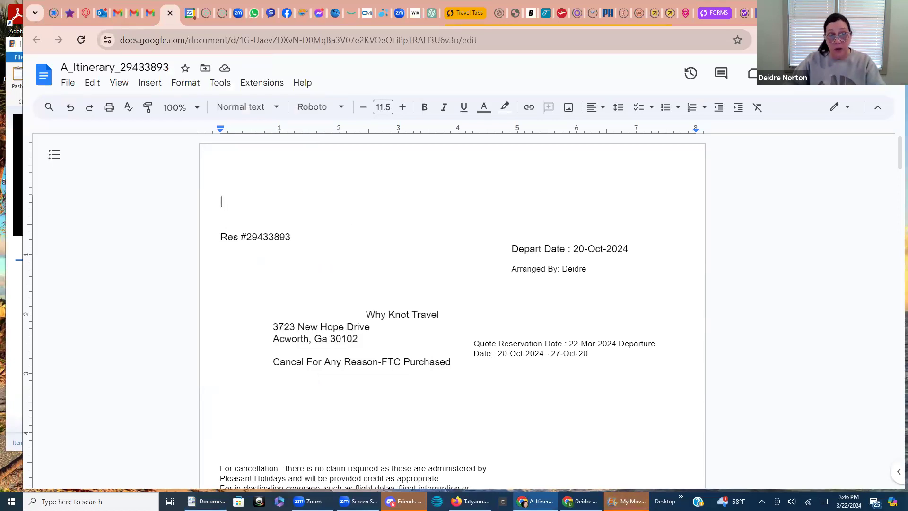
Delete 'Page ..... 4', 'through Pleasant Holidays' and 'Pleasant Mexico Holidays' from the terms text
{"action": "scroll", "coordinate": [522, 346], "scroll_direction": "down", "scroll_amount": 20}
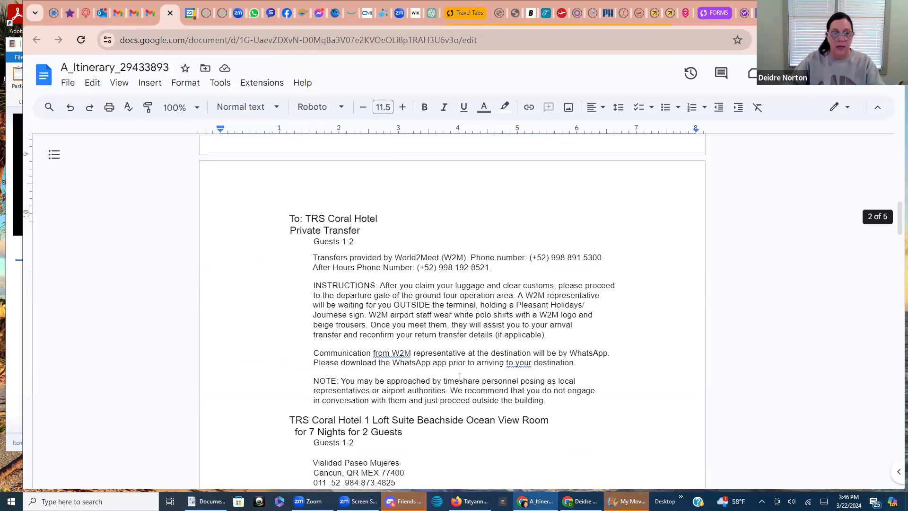
{"action": "scroll", "coordinate": [455, 380], "scroll_direction": "down", "scroll_amount": 20}
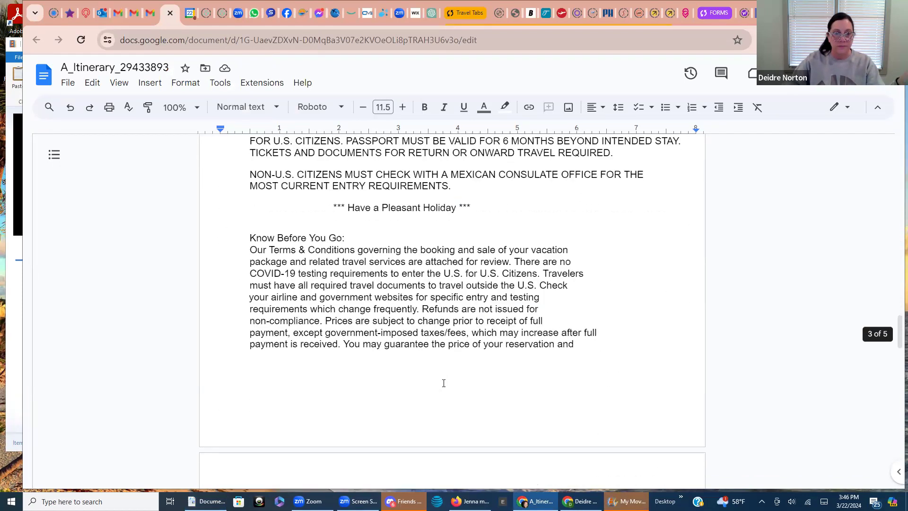
{"action": "scroll", "coordinate": [444, 383], "scroll_direction": "down", "scroll_amount": 3}
{"action": "left_click_drag", "start_coordinate": [453, 287], "coordinate": [410, 289]}
{"action": "key", "text": "BackSpace"}
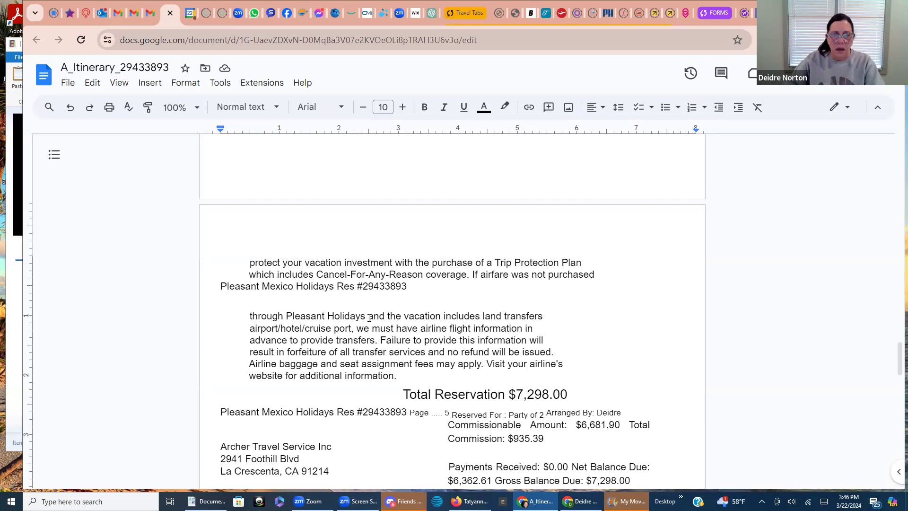
{"action": "mouse_move", "coordinate": [366, 318]}
{"action": "left_mouse_down"}
{"action": "mouse_move", "coordinate": [256, 328]}
{"action": "mouse_move", "coordinate": [261, 318]}
{"action": "mouse_move", "coordinate": [251, 319]}
{"action": "left_mouse_up"}
{"action": "key", "text": "BackSpace"}
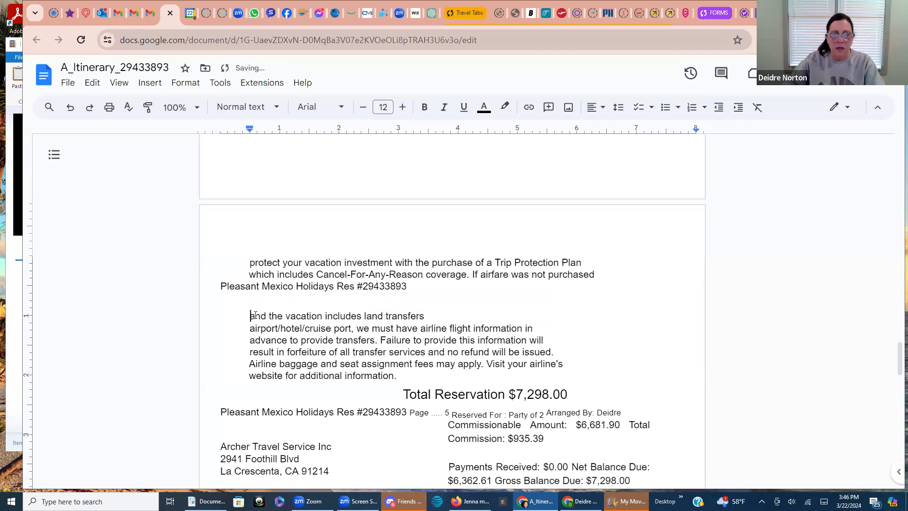
{"action": "key", "text": "BackSpace"}
{"action": "key", "text": "BackSpace"}
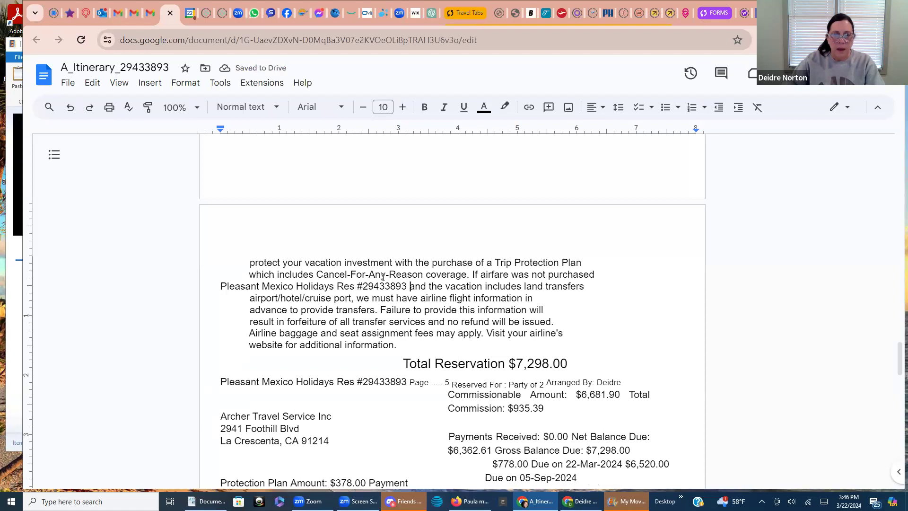
{"action": "left_click_drag", "start_coordinate": [333, 287], "coordinate": [227, 288]}
{"action": "key", "text": "BackSpace"}
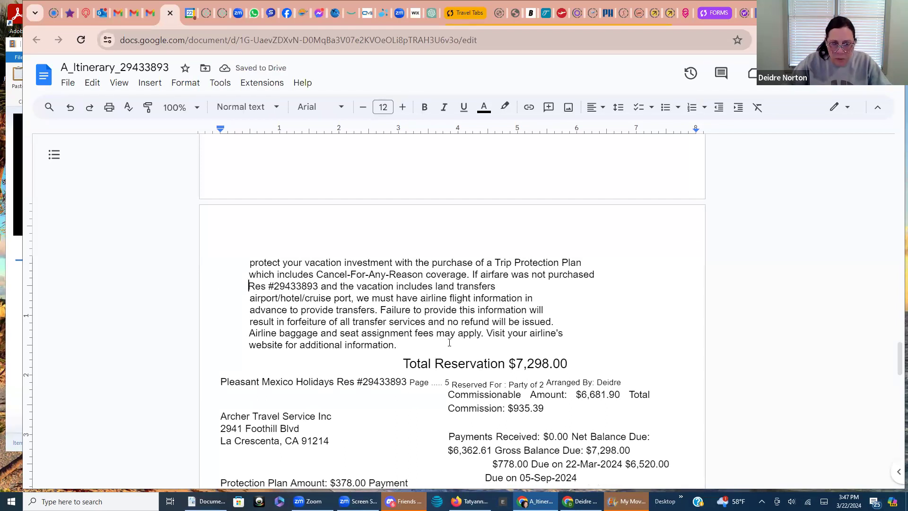
{"action": "scroll", "coordinate": [450, 343], "scroll_direction": "down", "scroll_amount": 1}
{"action": "left_click_drag", "start_coordinate": [449, 320], "coordinate": [413, 320]}
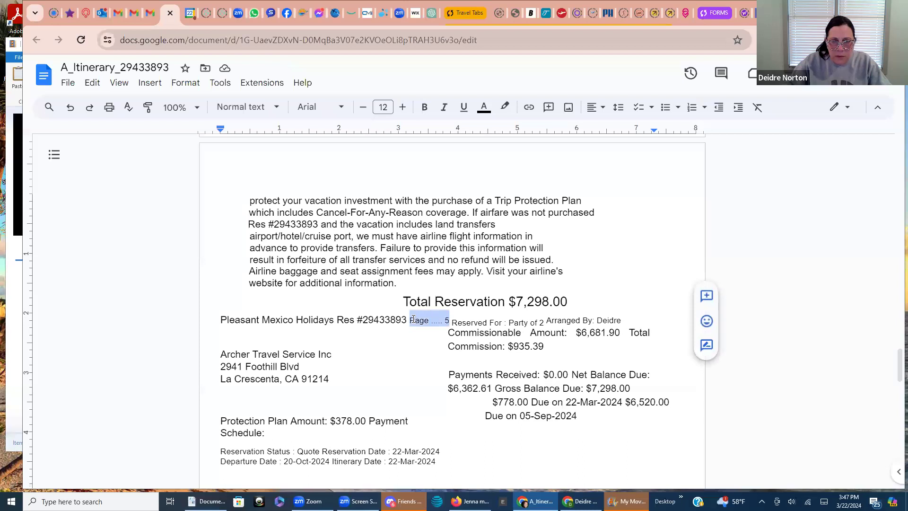
{"action": "key", "text": "Delete"}
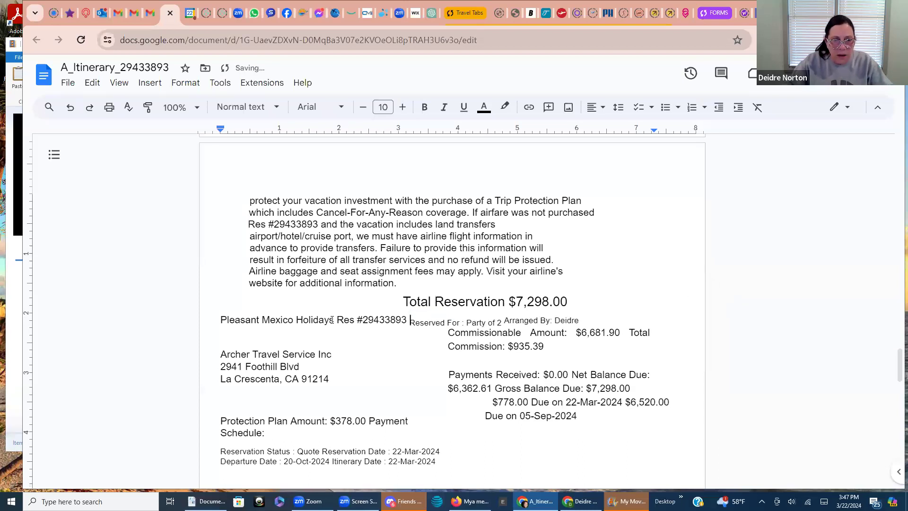
{"action": "left_click_drag", "start_coordinate": [334, 320], "coordinate": [220, 321]}
{"action": "key", "text": "Delete"}
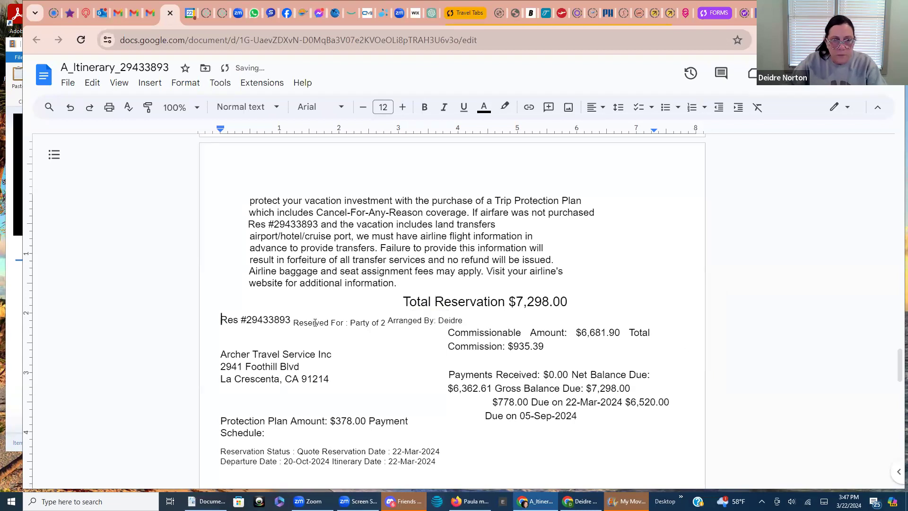
{"action": "left_click_drag", "start_coordinate": [469, 317], "coordinate": [296, 324]}
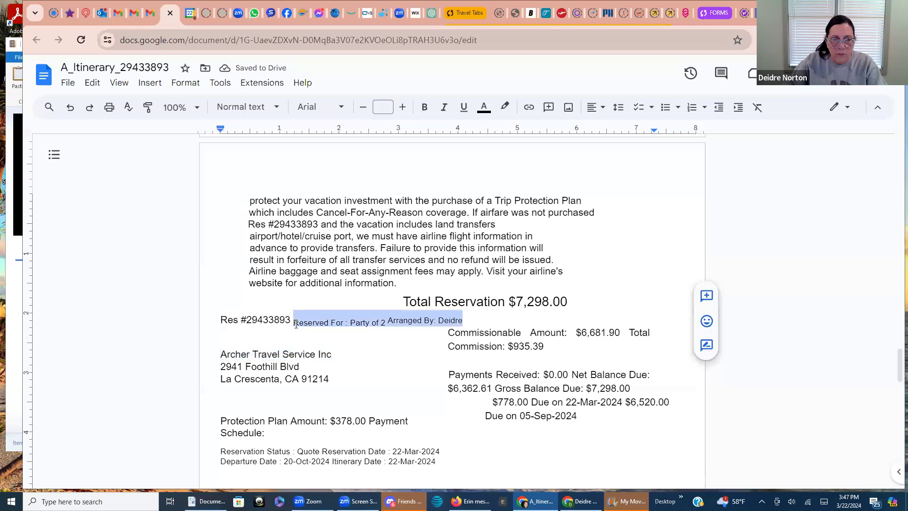
{"action": "key", "text": "Delete"}
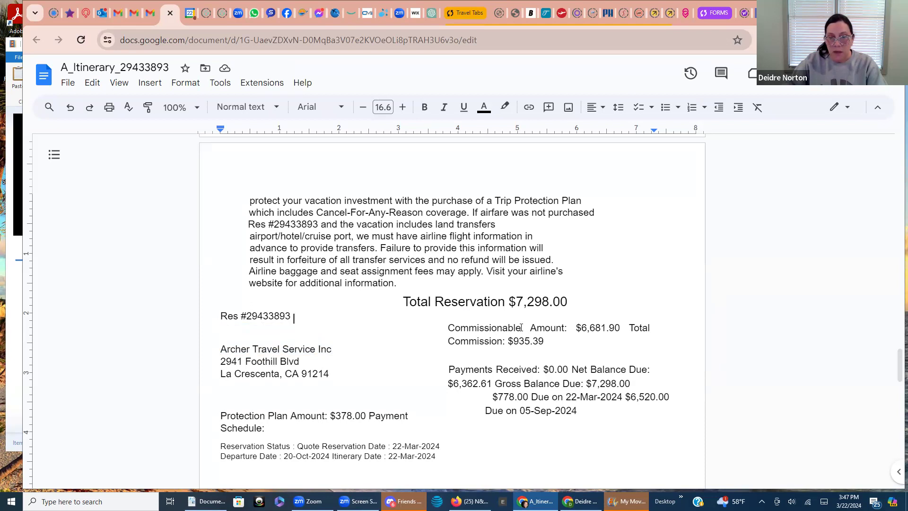
Paste the Total Reservation(Gross): $7,298.00 line over the commission figures and split off the $6,520.00 payment
{"action": "left_click_drag", "start_coordinate": [523, 327], "coordinate": [478, 327]}
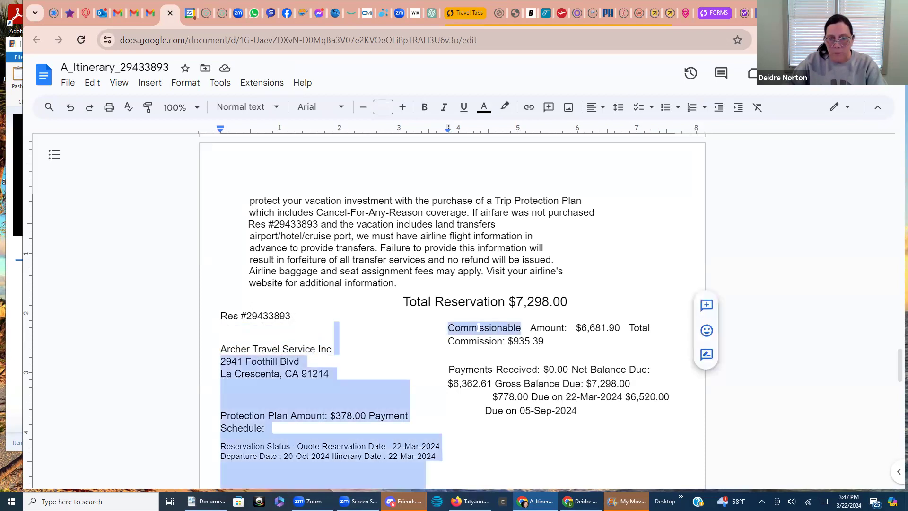
{"action": "left_click", "coordinate": [547, 341]}
{"action": "left_click_drag", "start_coordinate": [548, 340], "coordinate": [450, 334]}
{"action": "type", "text": "Departure Date : 20-Oct-2024 Itinerary Date : 22-Mar-2024  Total Reservation(Gross): $7,298.00"}
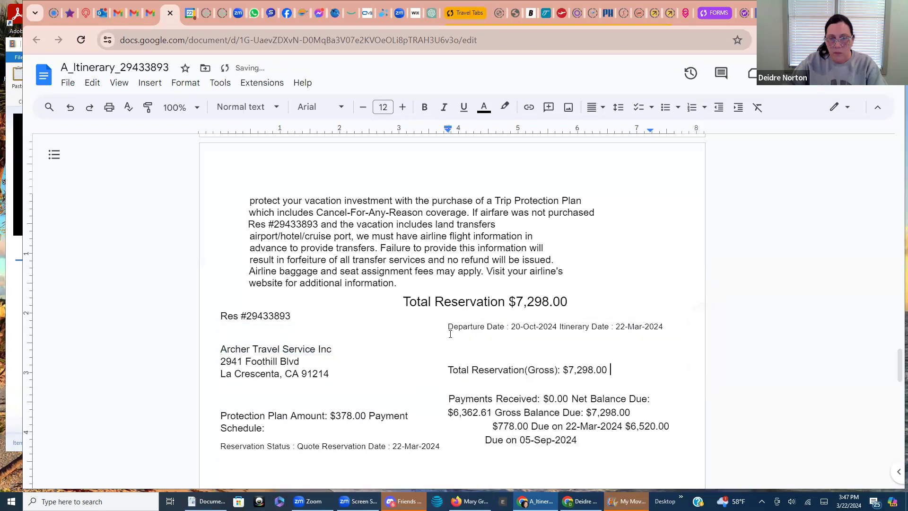
{"action": "left_click_drag", "start_coordinate": [665, 327], "coordinate": [449, 327]}
{"action": "key", "text": "BackSpace"}
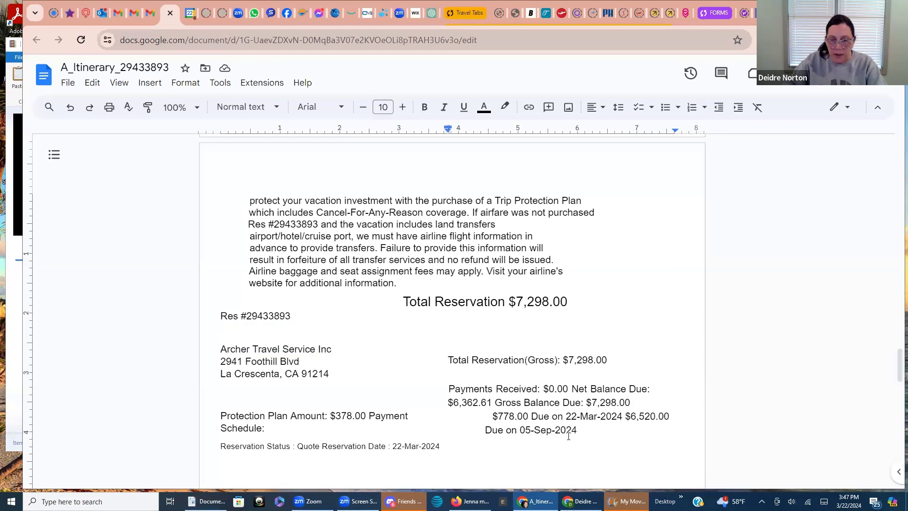
{"action": "left_click", "coordinate": [624, 416]}
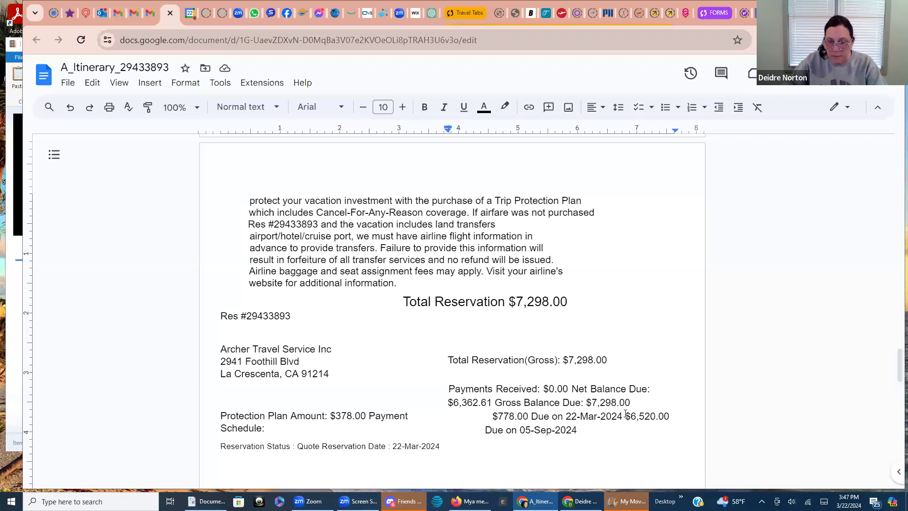
{"action": "key", "text": "Return"}
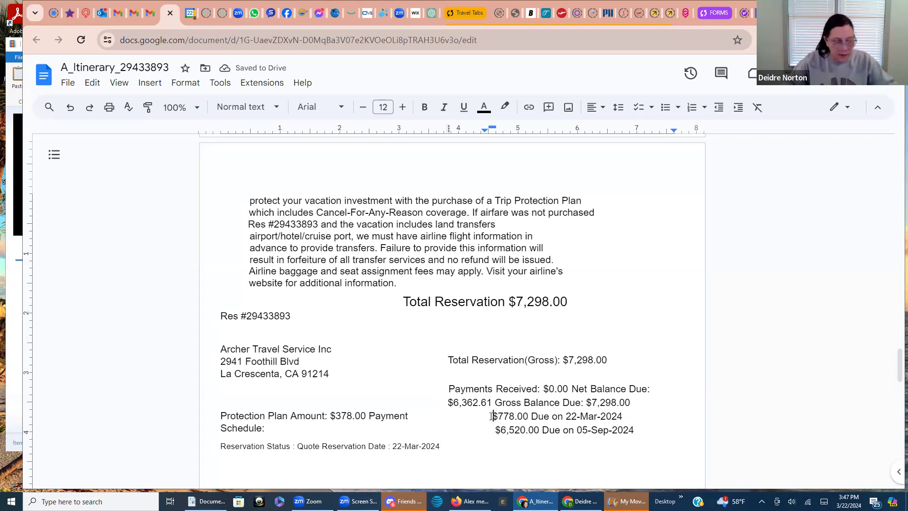
Label $778.00 as 'Deposit', delete the Payments Received and Balance Due lines, and remove '(Gross)'
{"action": "left_click", "coordinate": [492, 416]}
{"action": "type", "text": "Deposit"}
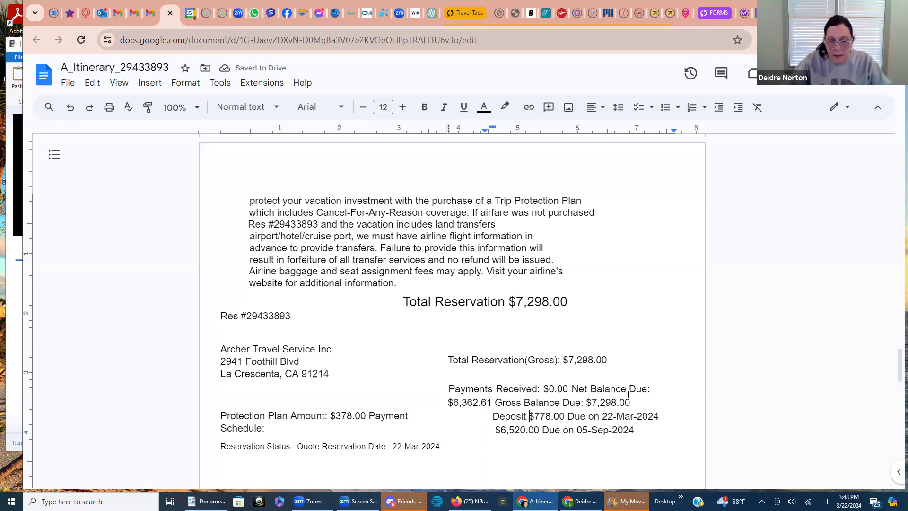
{"action": "mouse_move", "coordinate": [631, 402]}
{"action": "left_mouse_down"}
{"action": "mouse_move", "coordinate": [460, 400]}
{"action": "mouse_move", "coordinate": [641, 402]}
{"action": "left_mouse_up"}
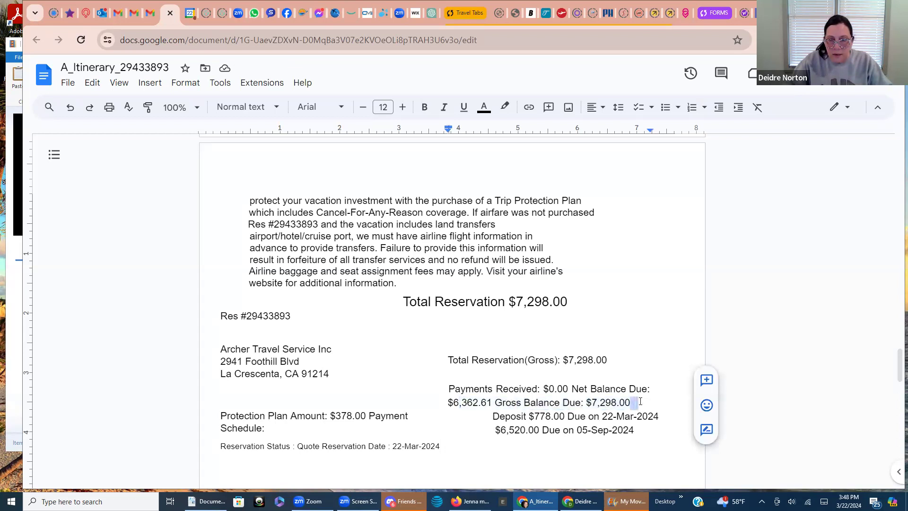
{"action": "left_click_drag", "start_coordinate": [525, 402], "coordinate": [452, 395]}
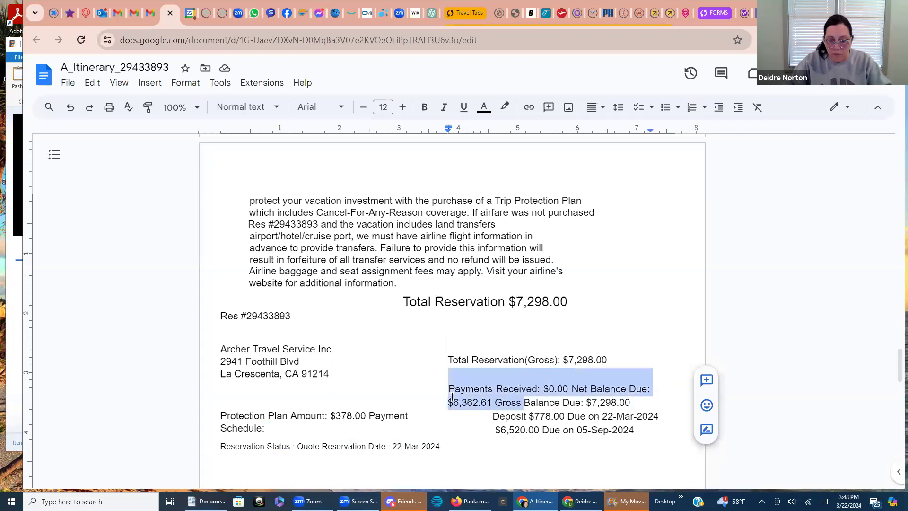
{"action": "key", "text": "BackSpace"}
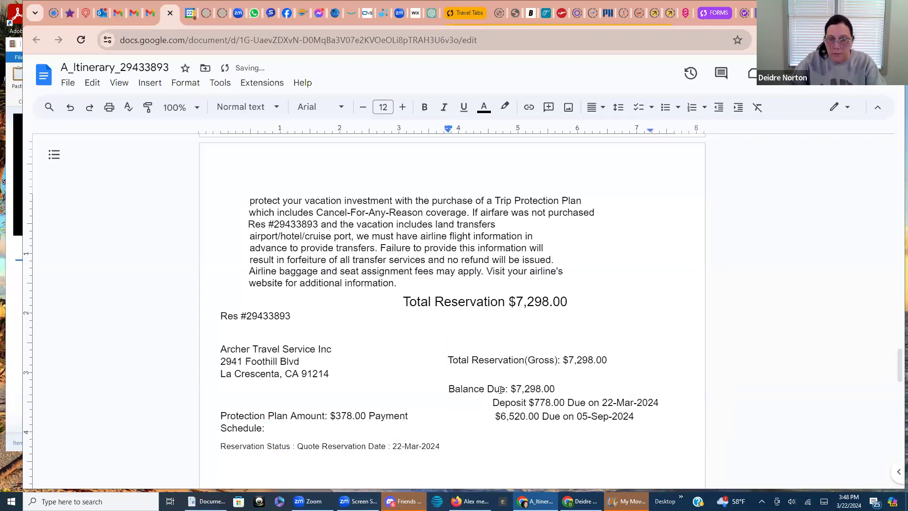
{"action": "left_click_drag", "start_coordinate": [556, 385], "coordinate": [453, 397]}
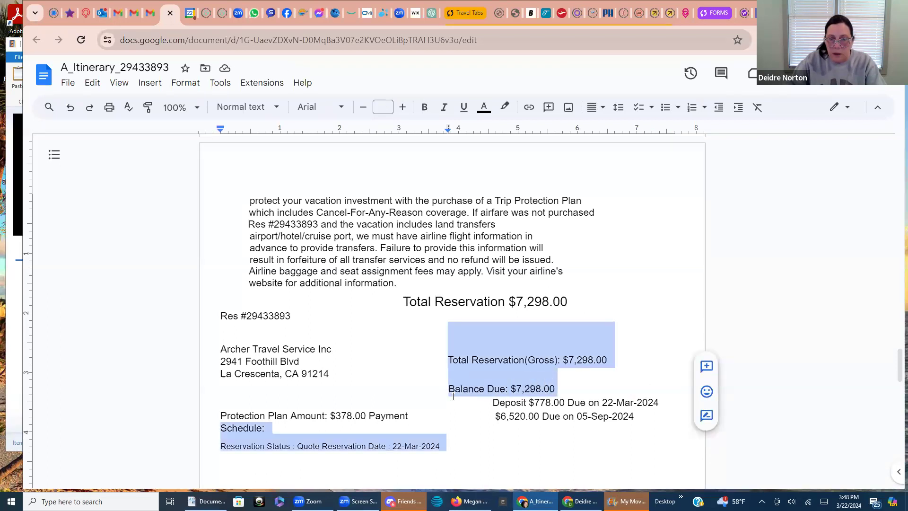
{"action": "left_click", "coordinate": [454, 396]}
{"action": "left_click_drag", "start_coordinate": [555, 388], "coordinate": [449, 394]}
{"action": "key", "text": "Delete"}
{"action": "left_click_drag", "start_coordinate": [557, 360], "coordinate": [526, 365]}
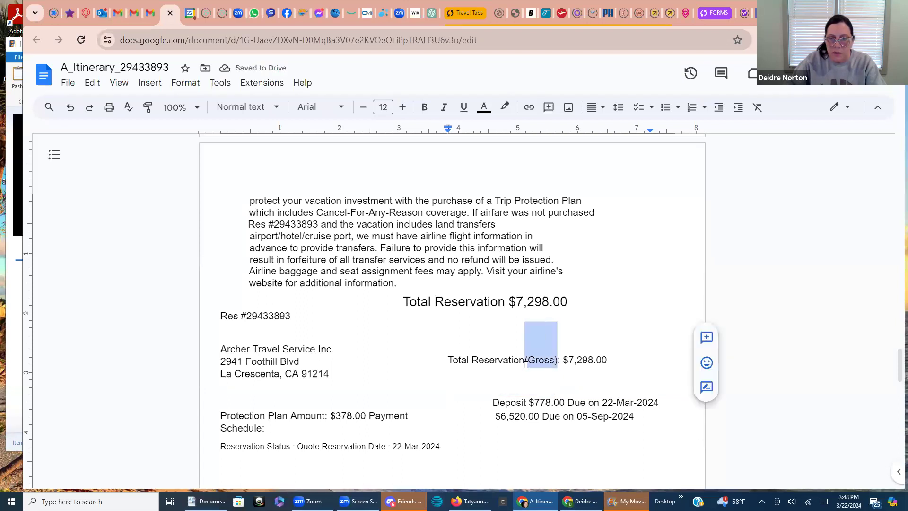
{"action": "key", "text": "Delete"}
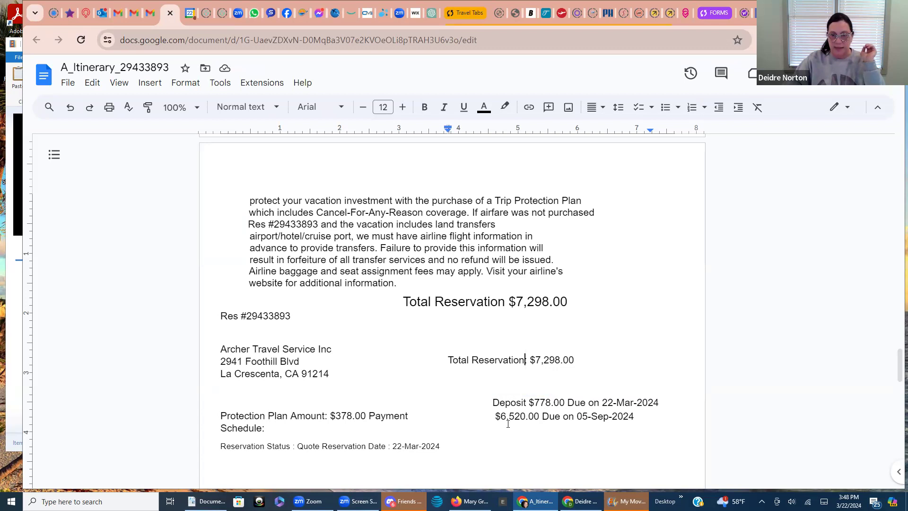
Add 'Final Payment Due:' before $6,520.00 and change its due date to August 22, 2024
{"action": "left_click", "coordinate": [493, 418]}
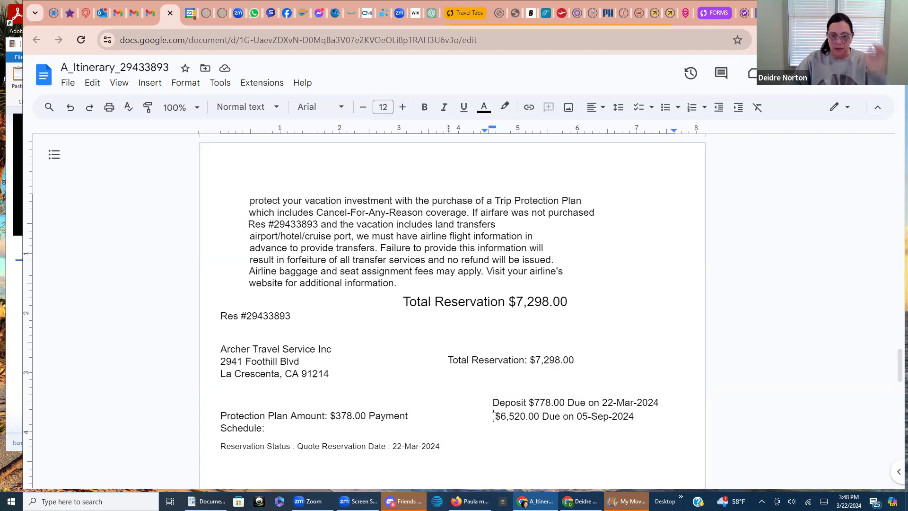
{"action": "type", "text": "Fi"}
{"action": "type", "text": "nal Pa"}
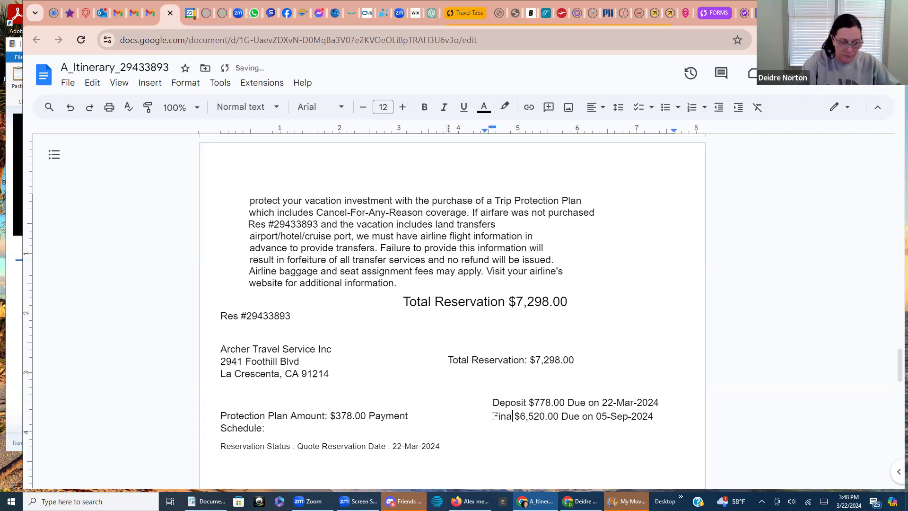
{"action": "type", "text": "yment"}
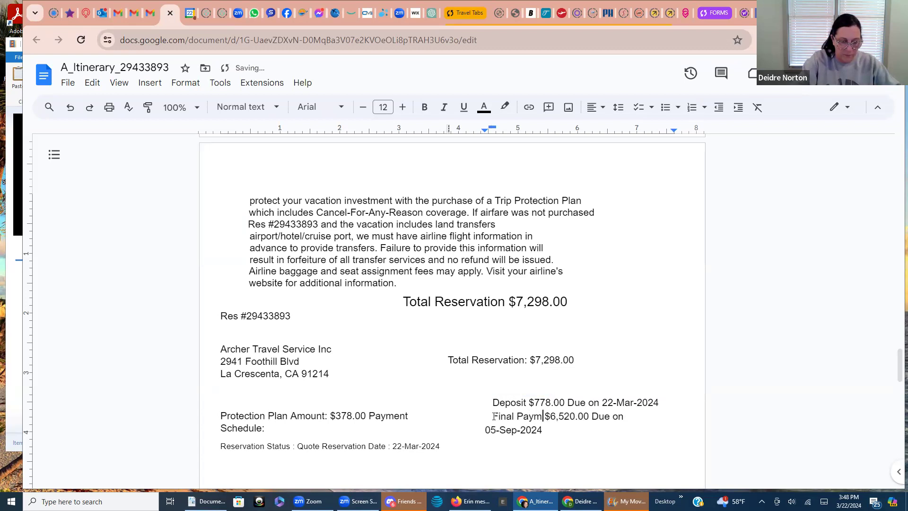
{"action": "type", "text": " Due"}
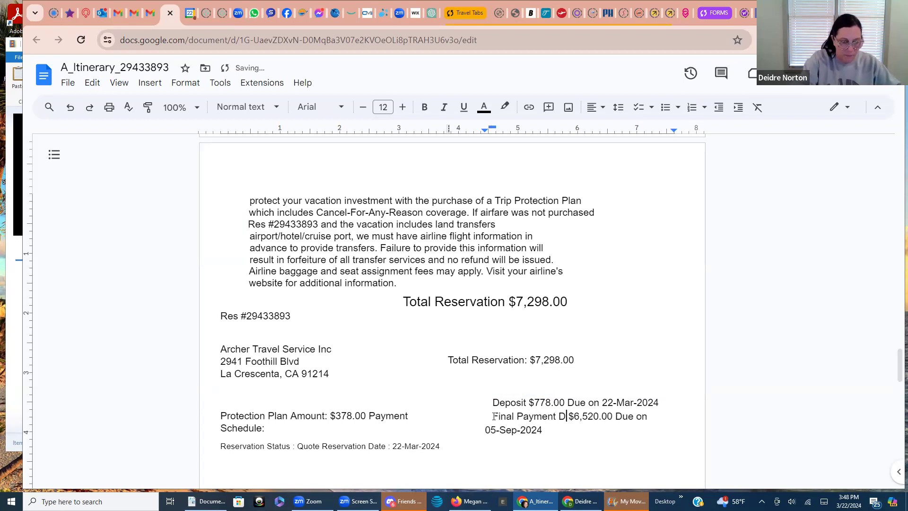
{"action": "type", "text": ":"}
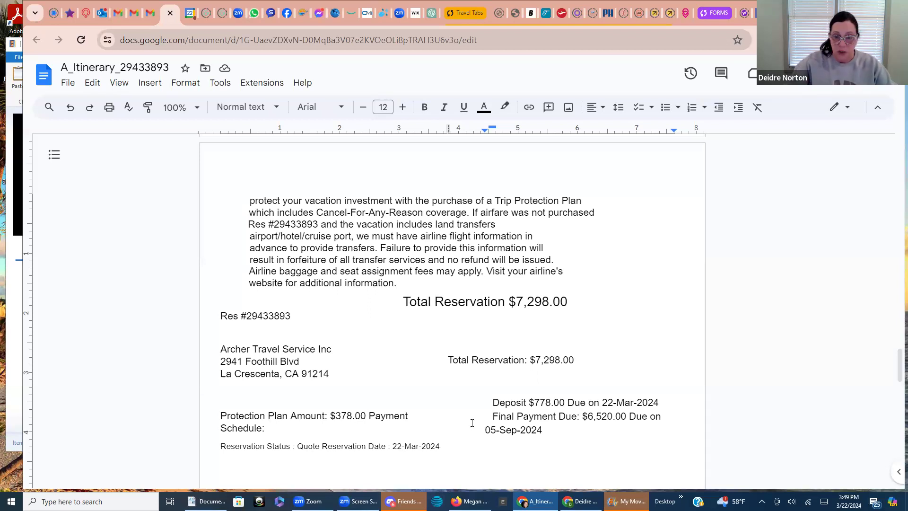
{"action": "left_click_drag", "start_coordinate": [544, 429], "coordinate": [487, 434]}
{"action": "key", "text": "BackSpace"}
{"action": "type", "text": "Auf"}
{"action": "key", "text": "BackSpace"}
{"action": "type", "text": "gust 22, 2024"}
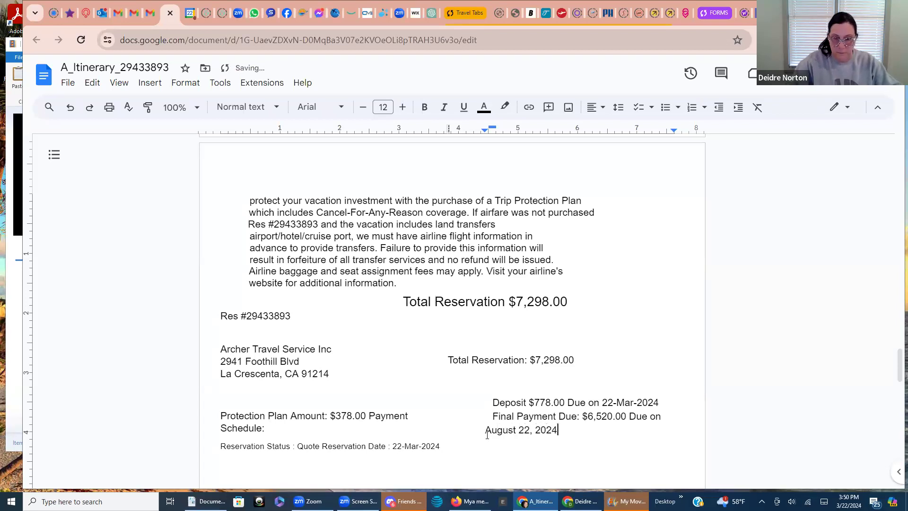
{"action": "left_click", "coordinate": [485, 432]}
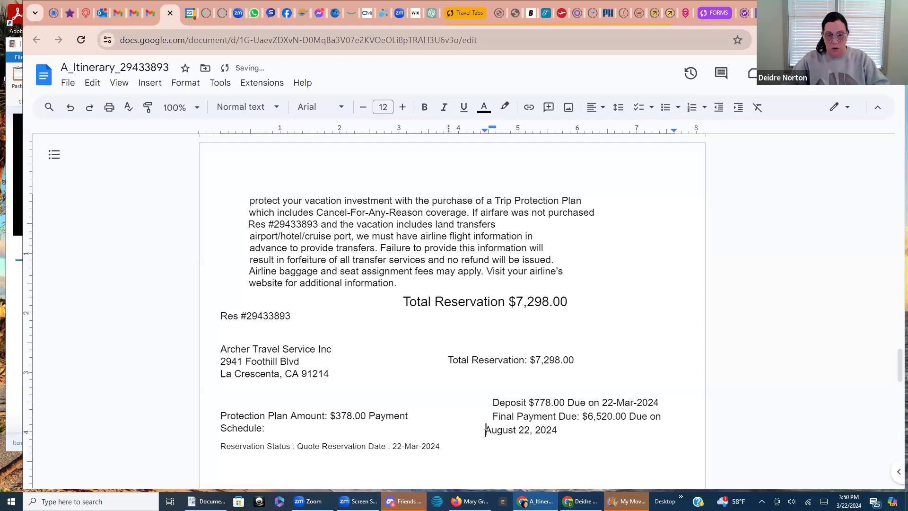
{"action": "left_click", "coordinate": [592, 428]}
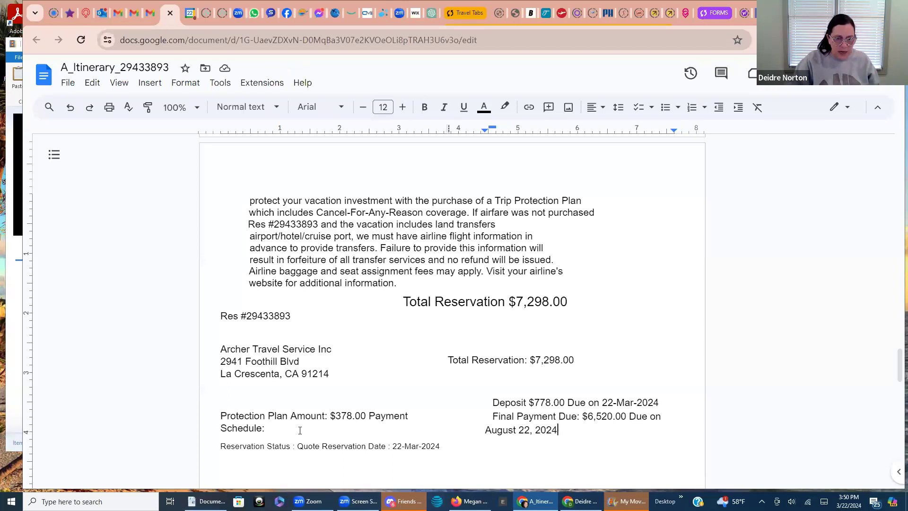
{"action": "scroll", "coordinate": [300, 431], "scroll_direction": "down", "scroll_amount": 1}
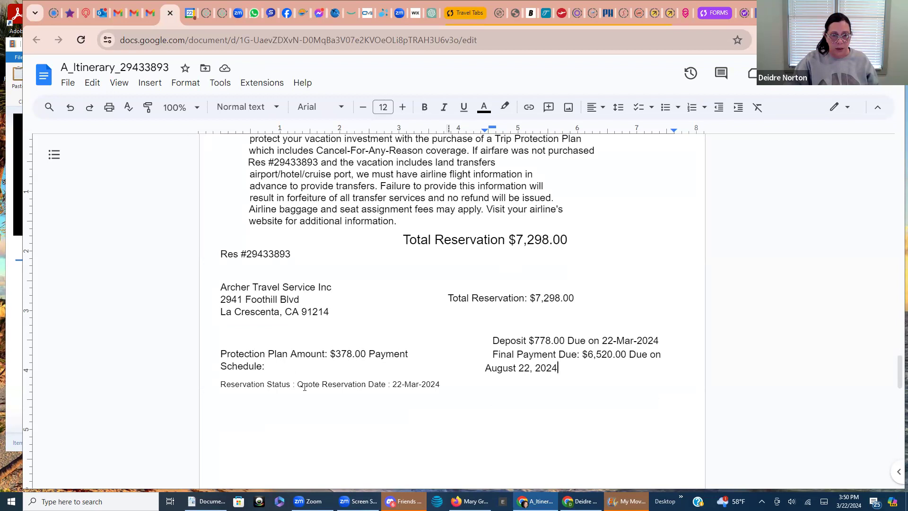
Delete the Reservation Status line and the stray 'Payment Schedule:' label before Protection Plan Amount: $378.00
{"action": "left_click_drag", "start_coordinate": [439, 385], "coordinate": [215, 333]}
{"action": "key", "text": "BackSpace"}
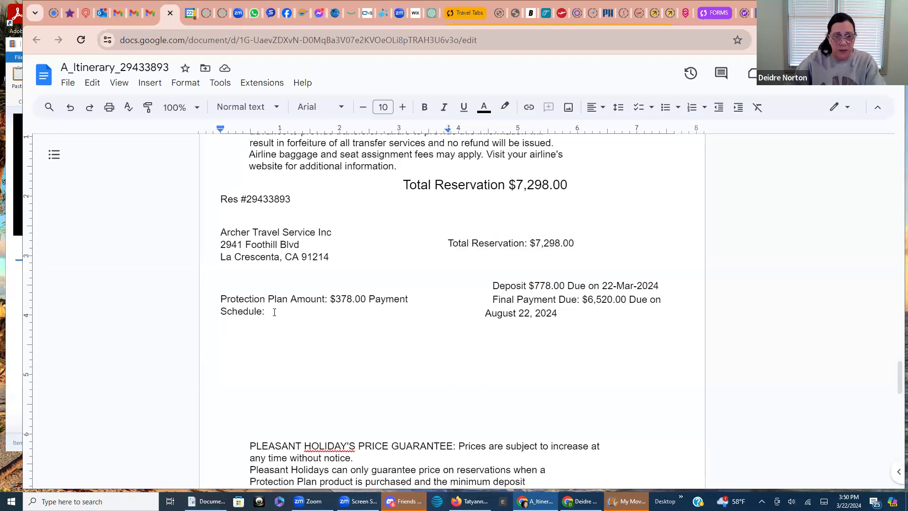
{"action": "left_click_drag", "start_coordinate": [370, 301], "coordinate": [411, 298]}
{"action": "key", "text": "BackSpace"}
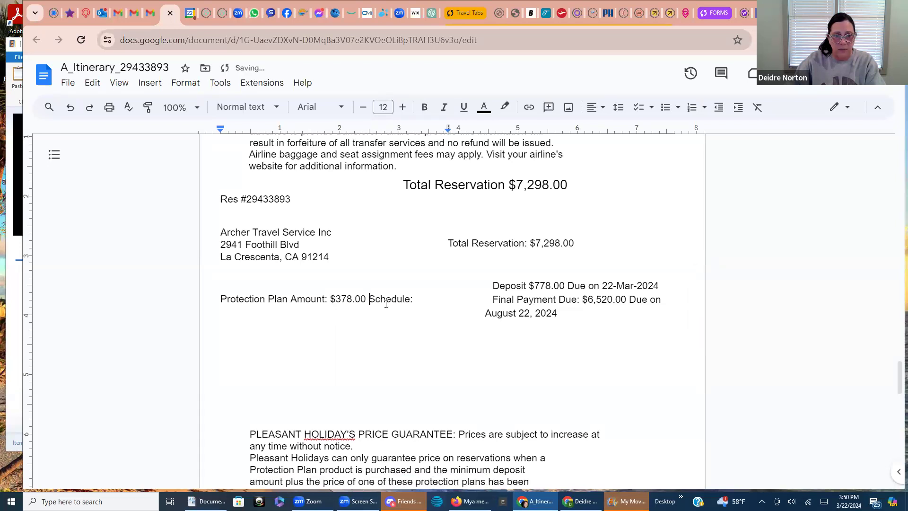
{"action": "left_click_drag", "start_coordinate": [368, 301], "coordinate": [416, 303]}
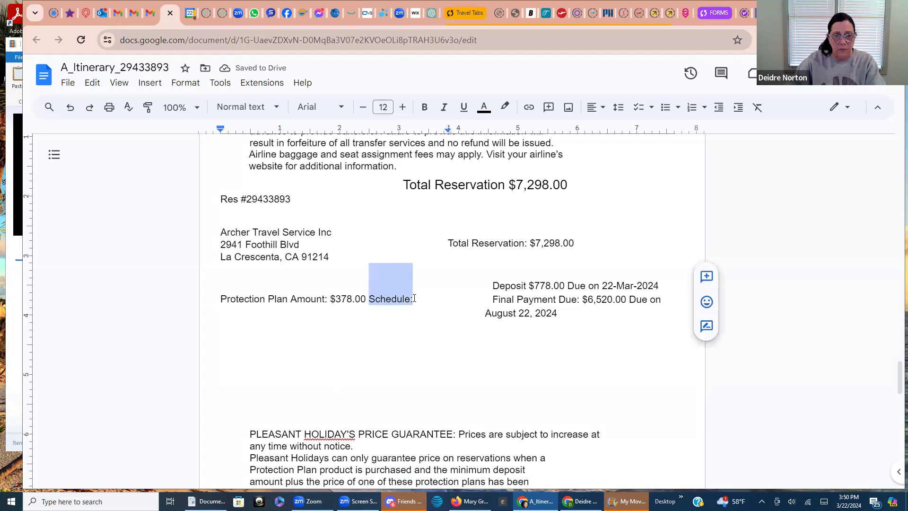
{"action": "key", "text": "BackSpace"}
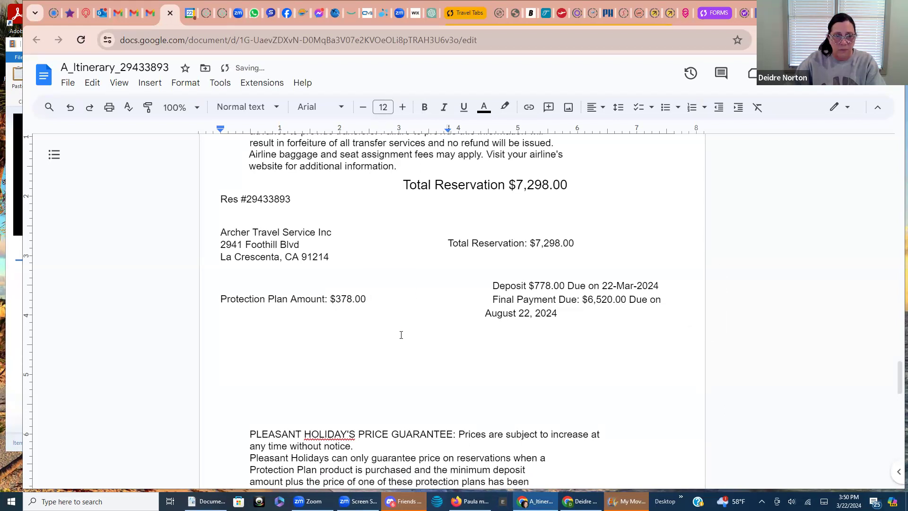
Select the PLEASANT HOLIDAY'S price guarantee paragraph together with the blank lines above it
{"action": "scroll", "coordinate": [400, 334], "scroll_direction": "down", "scroll_amount": 1}
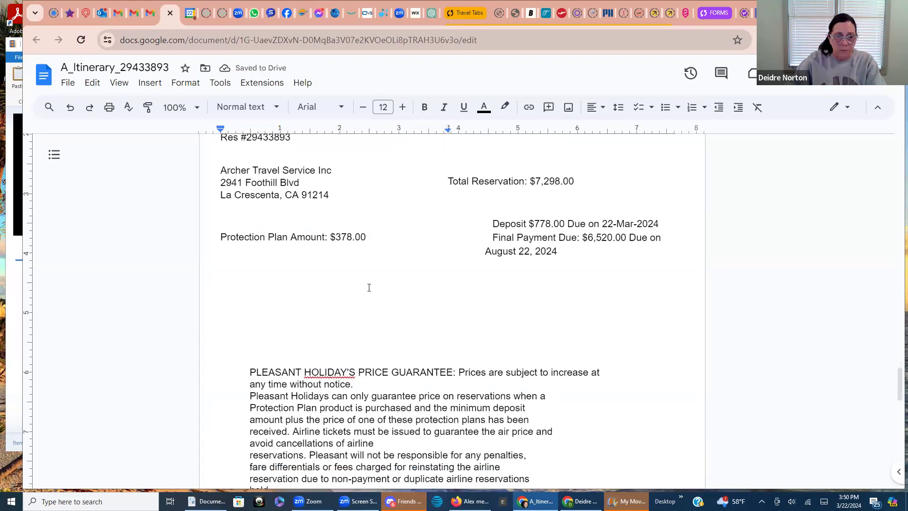
{"action": "scroll", "coordinate": [375, 315], "scroll_direction": "down", "scroll_amount": 1}
{"action": "scroll", "coordinate": [378, 326], "scroll_direction": "down", "scroll_amount": 2}
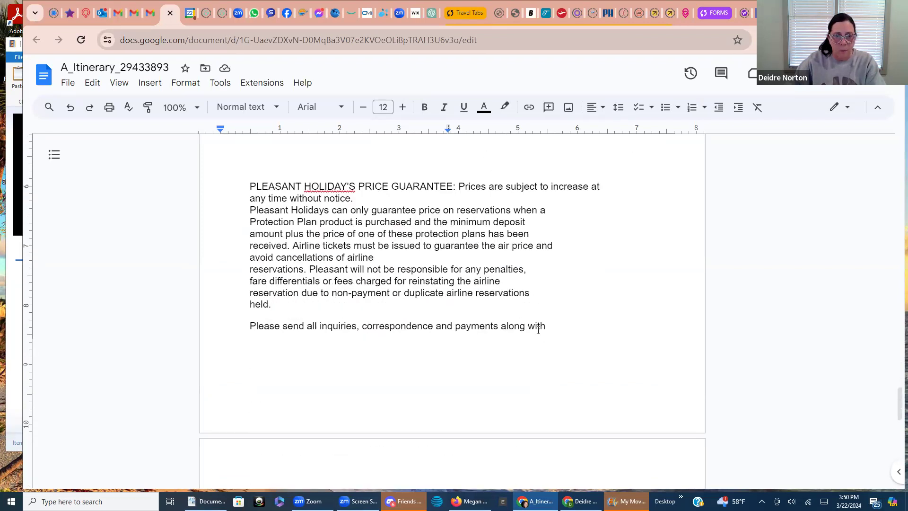
{"action": "left_click_drag", "start_coordinate": [545, 326], "coordinate": [248, 189]}
{"action": "scroll", "coordinate": [248, 297], "scroll_direction": "up", "scroll_amount": 3}
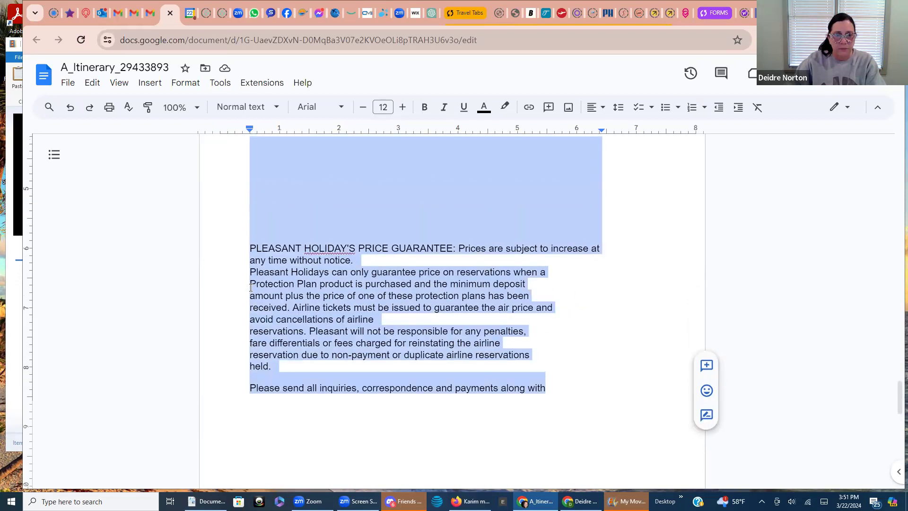
{"action": "key", "text": "BackSpace"}
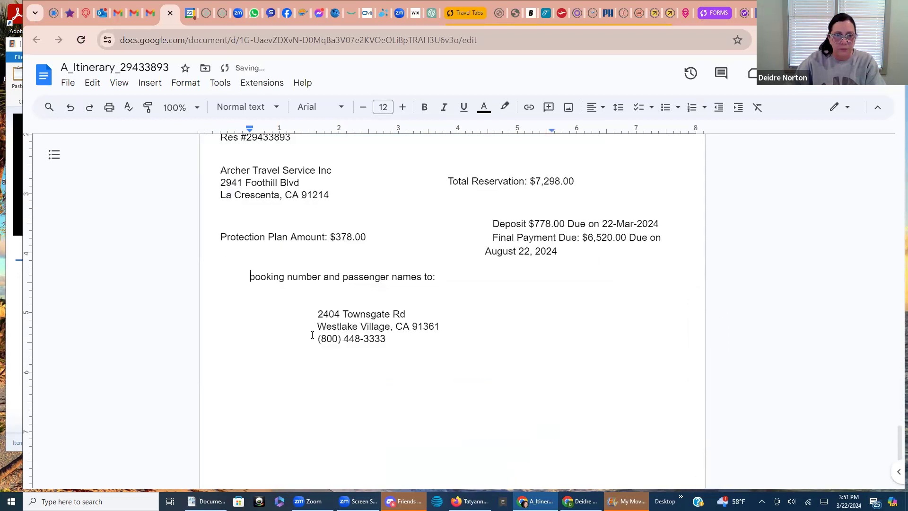
{"action": "left_click_drag", "start_coordinate": [443, 278], "coordinate": [438, 352]}
{"action": "key", "text": "BackSpace"}
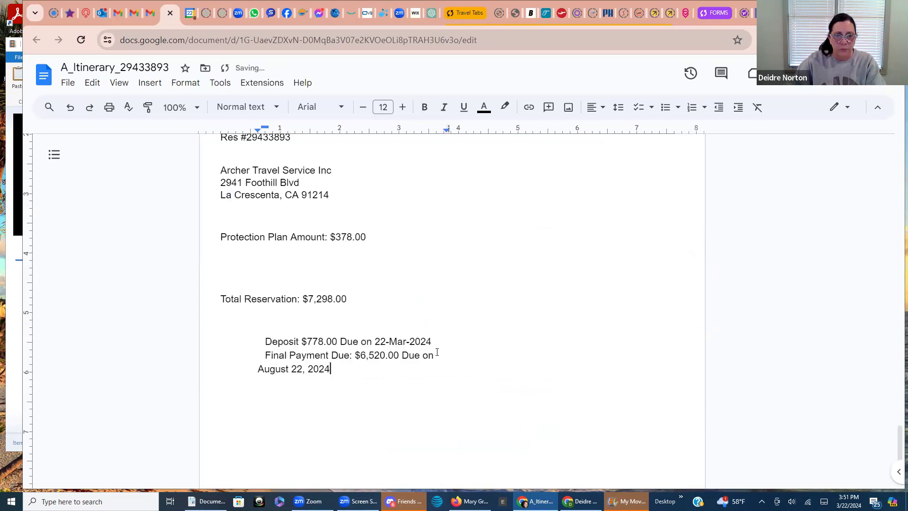
{"action": "scroll", "coordinate": [438, 356], "scroll_direction": "down", "scroll_amount": 3}
{"action": "scroll", "coordinate": [444, 367], "scroll_direction": "up", "scroll_amount": 3}
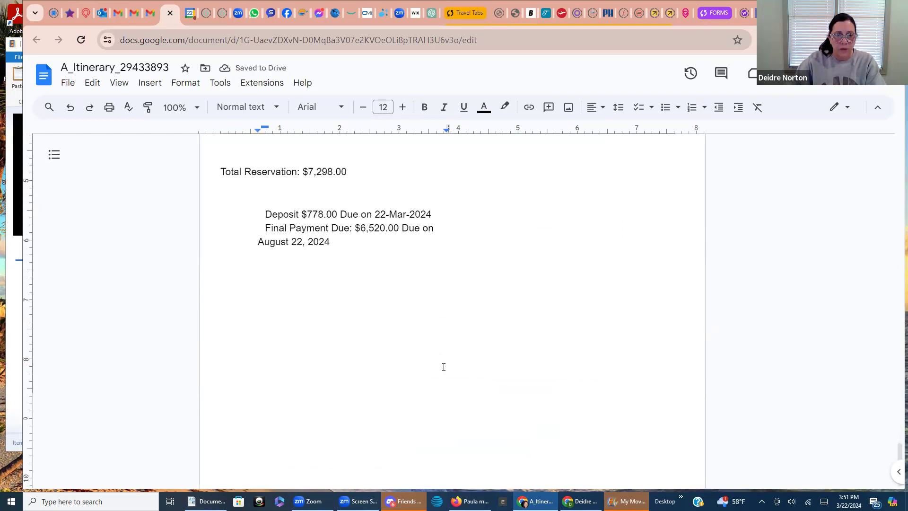
{"action": "scroll", "coordinate": [497, 348], "scroll_direction": "up", "scroll_amount": 3}
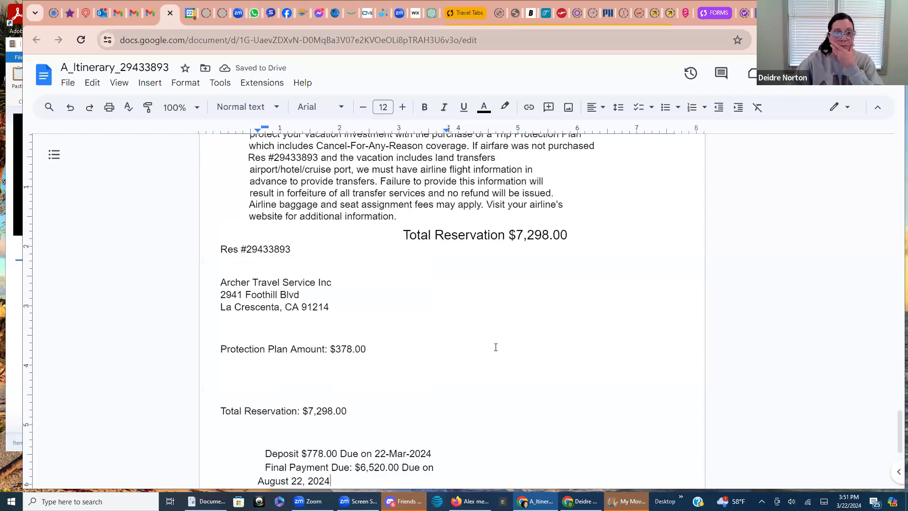
{"action": "left_click_drag", "start_coordinate": [335, 309], "coordinate": [222, 285]}
{"action": "key", "text": "BackSpace"}
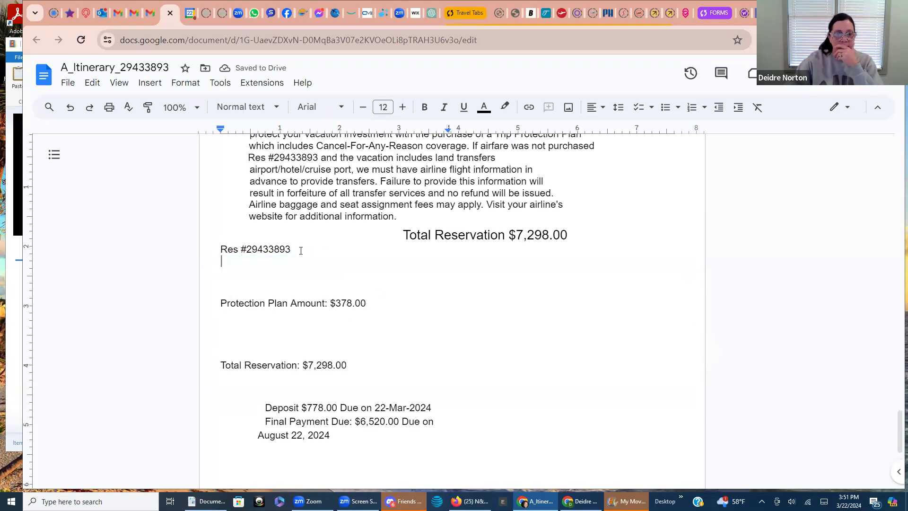
{"action": "left_click_drag", "start_coordinate": [301, 250], "coordinate": [221, 250]}
{"action": "key", "text": "BackSpace"}
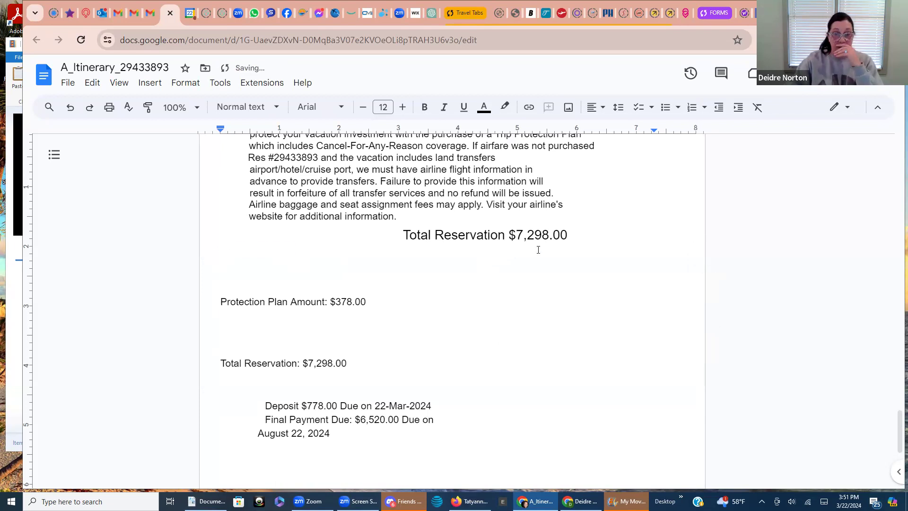
Copy the document's share link via quick sharing actions and switch back to Gmail
{"action": "scroll", "coordinate": [482, 343], "scroll_direction": "down", "scroll_amount": 4}
{"action": "scroll", "coordinate": [483, 347], "scroll_direction": "up", "scroll_amount": 15}
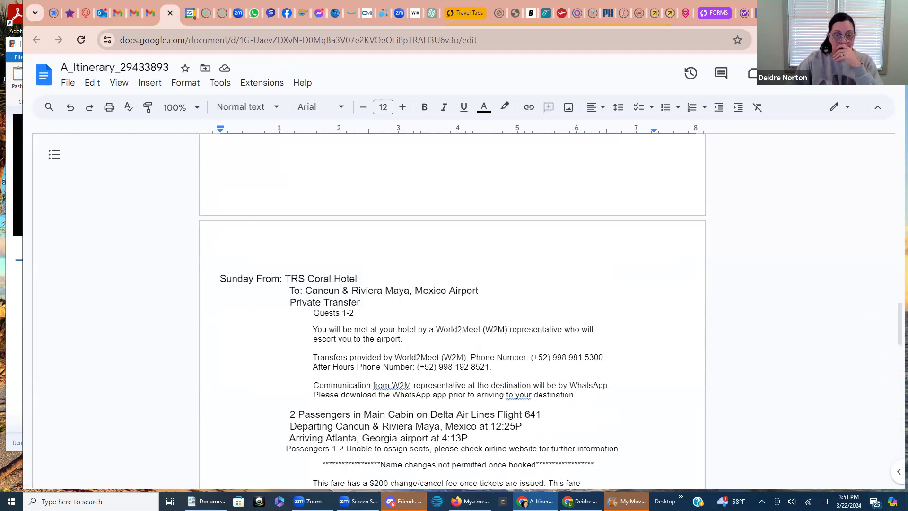
{"action": "scroll", "coordinate": [480, 341], "scroll_direction": "up", "scroll_amount": 11}
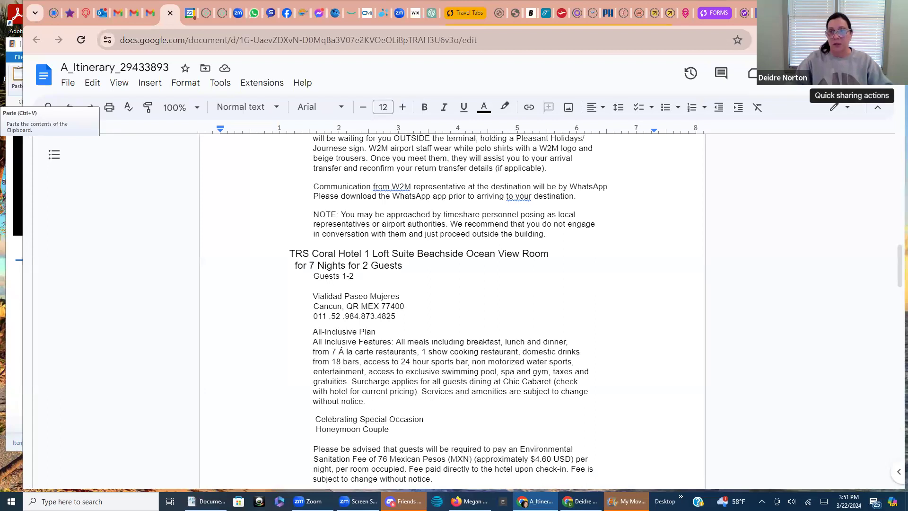
{"action": "left_click", "coordinate": [851, 74]}
{"action": "left_click", "coordinate": [784, 97]}
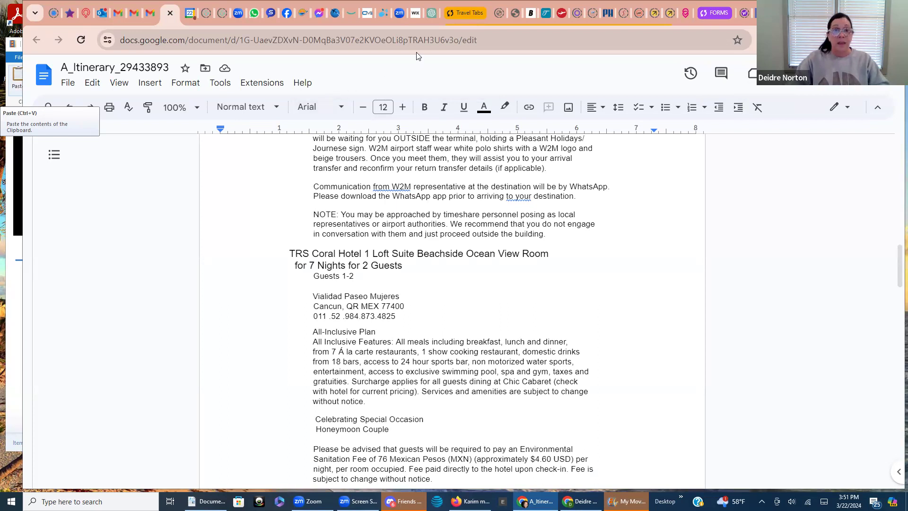
{"action": "left_click", "coordinate": [145, 17]}
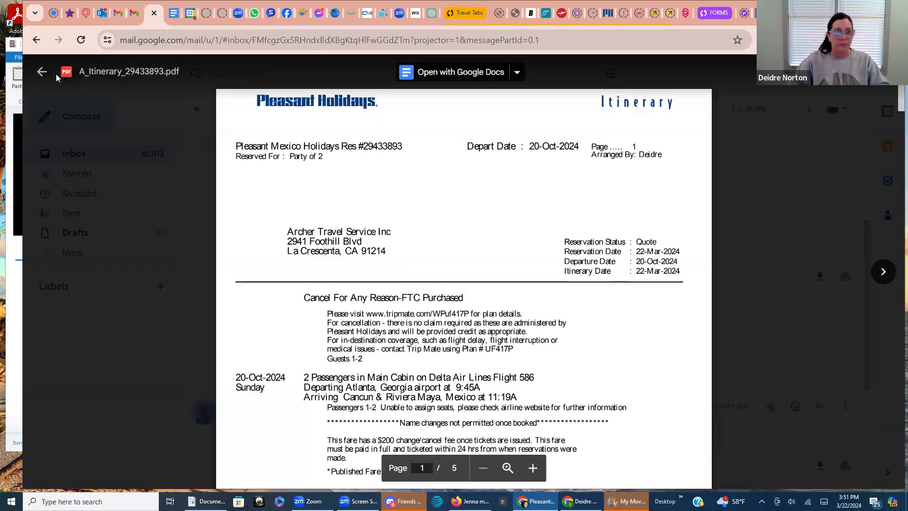
Compose an email to the suggested recipient, subject 'Quote TRS Coral Cancun', with the document link pasted in
{"action": "left_click", "coordinate": [41, 75]}
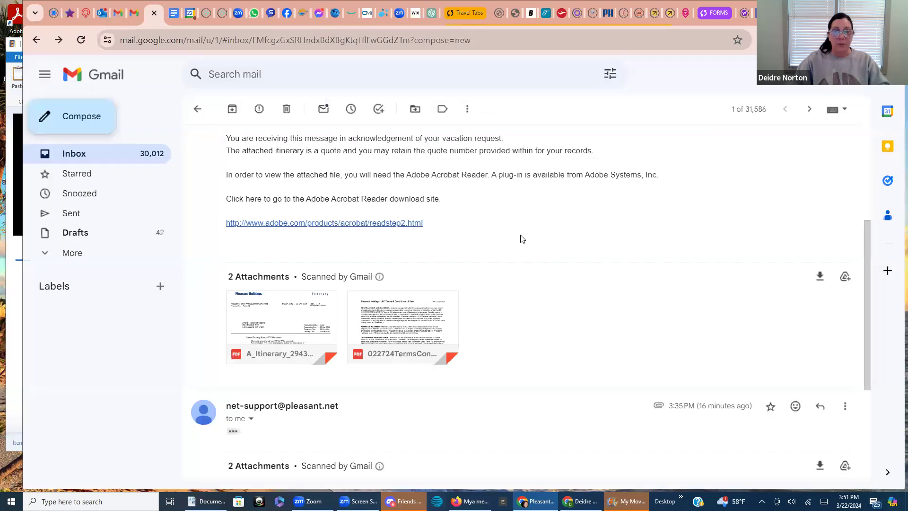
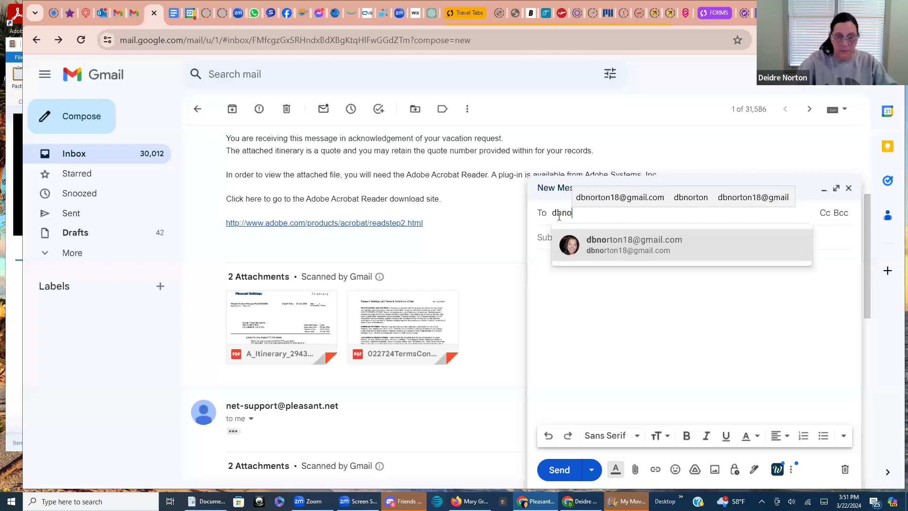
{"action": "left_click", "coordinate": [581, 245]}
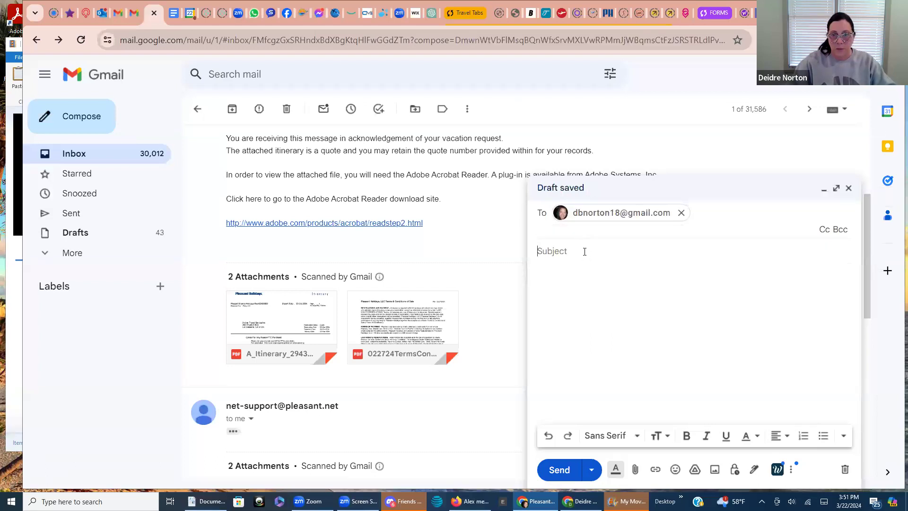
{"action": "left_click", "coordinate": [583, 249]}
{"action": "type", "text": "Q"}
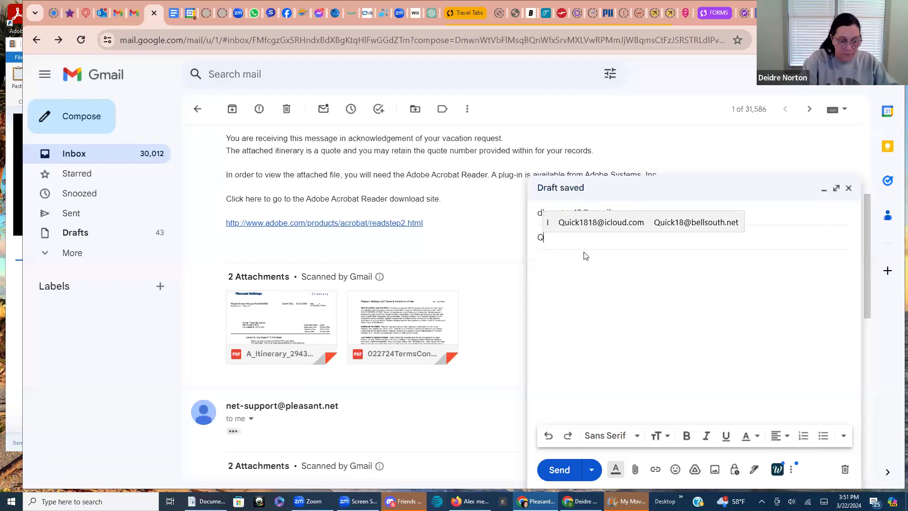
{"action": "type", "text": "uote"}
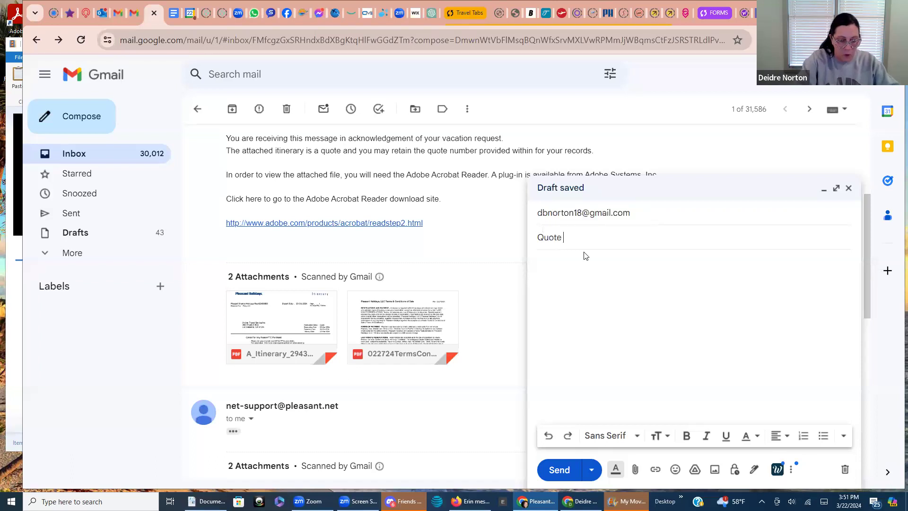
{"action": "type", "text": " TRS"}
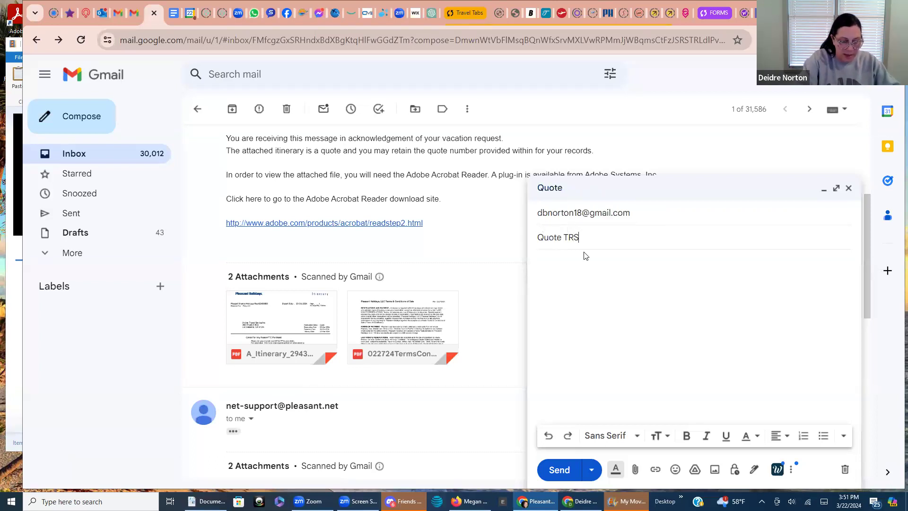
{"action": "type", "text": " Coral "}
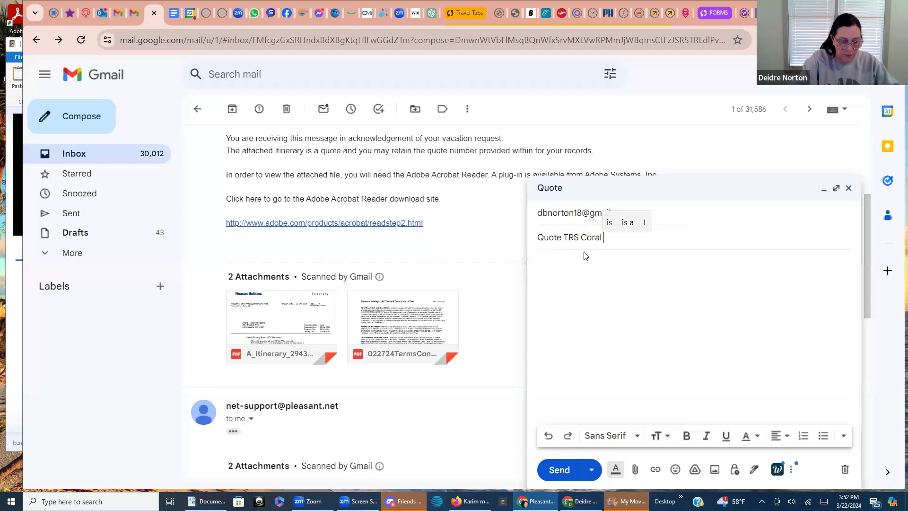
{"action": "type", "text": "Cancun"}
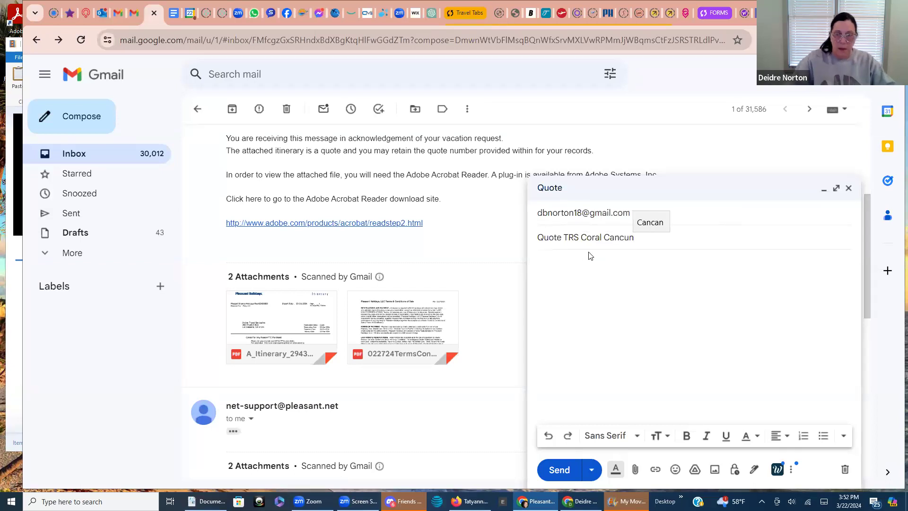
{"action": "left_click", "coordinate": [555, 263]}
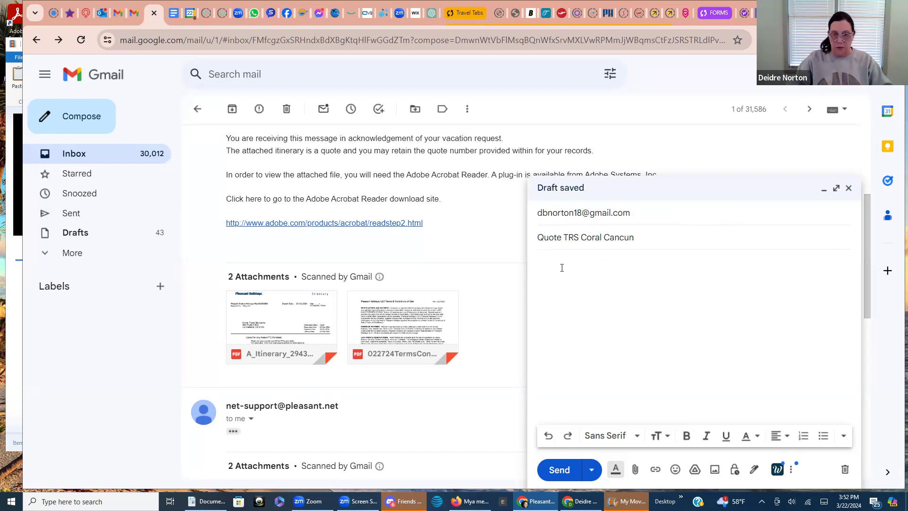
{"action": "right_click", "coordinate": [554, 267]}
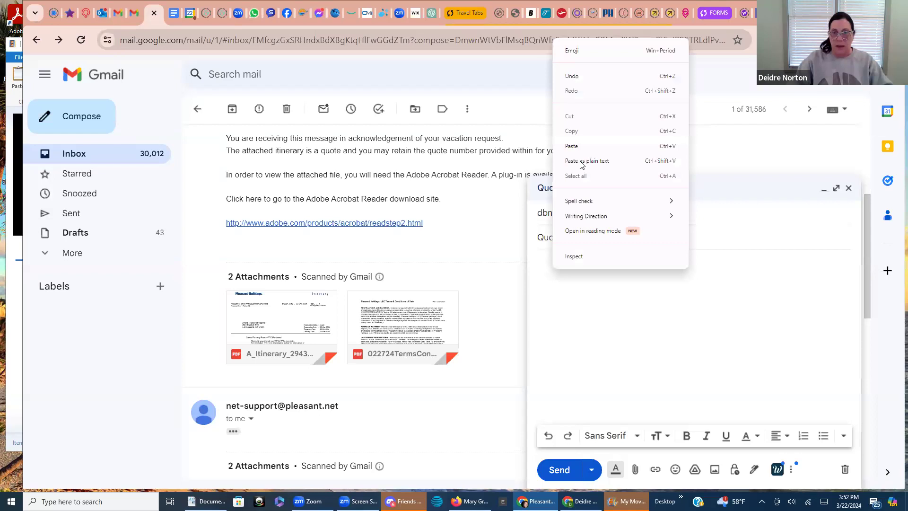
{"action": "left_click", "coordinate": [591, 147]}
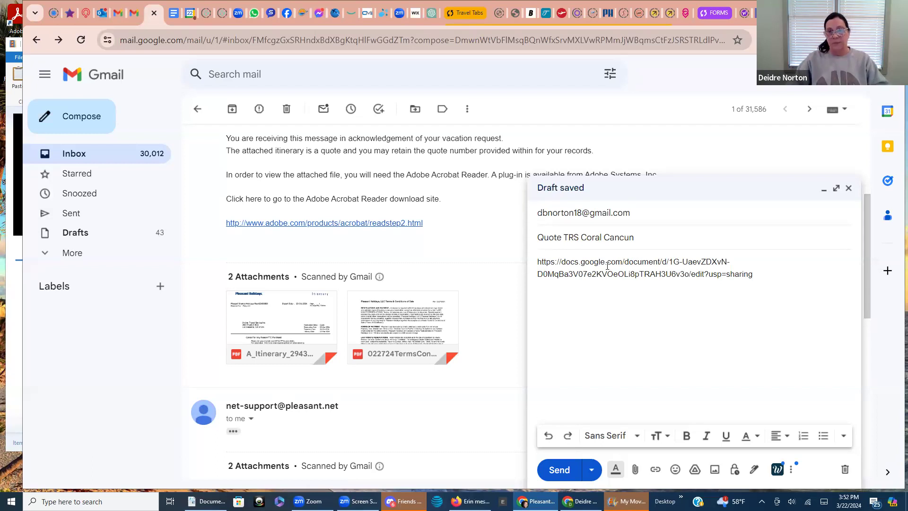
Send the email, sharing the document with the recipient as Viewer
{"action": "left_click", "coordinate": [559, 471]}
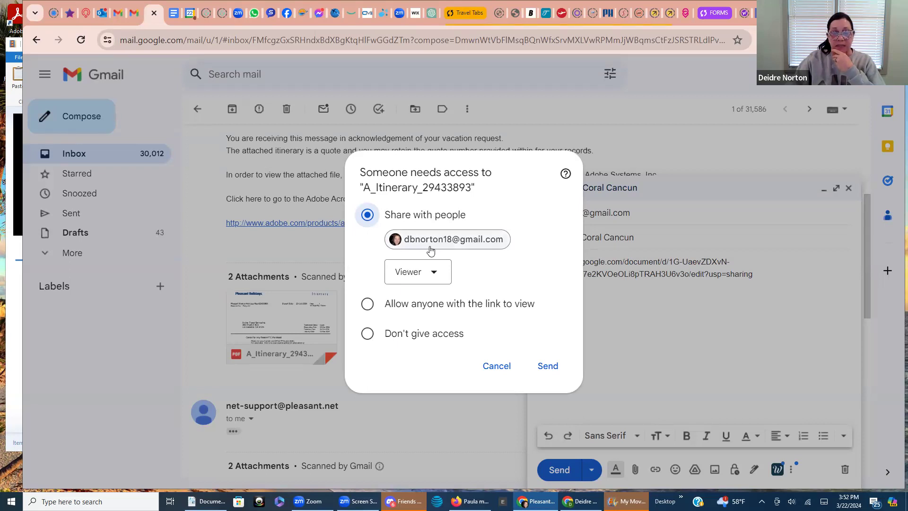
{"action": "left_click", "coordinate": [434, 273]}
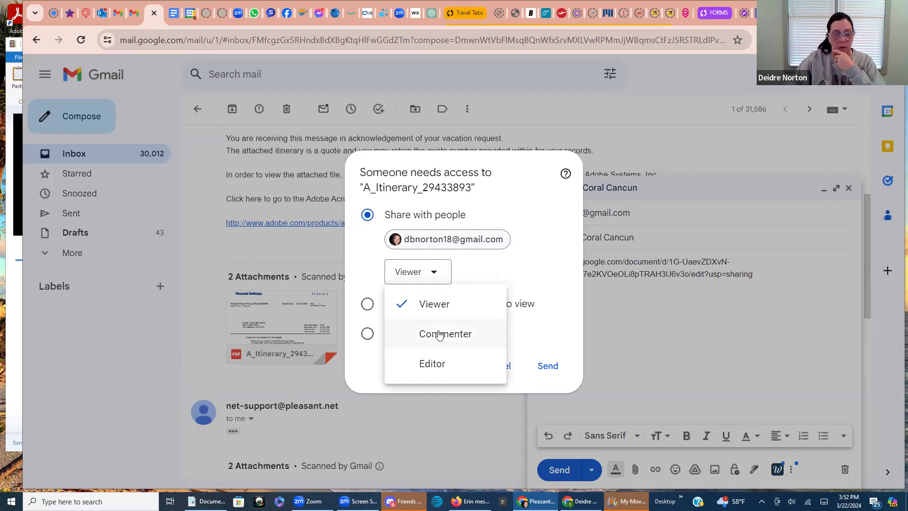
{"action": "left_click", "coordinate": [435, 270]}
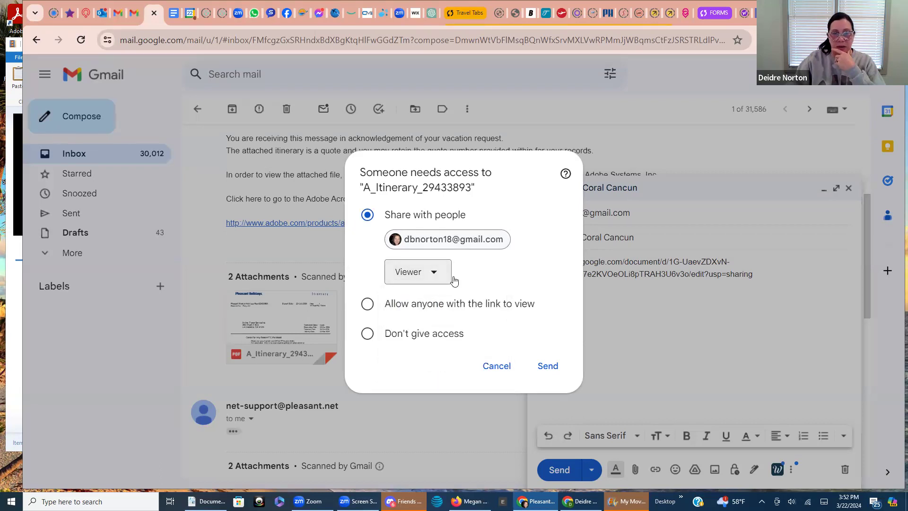
{"action": "left_click", "coordinate": [549, 364]}
{"action": "left_click", "coordinate": [548, 365]}
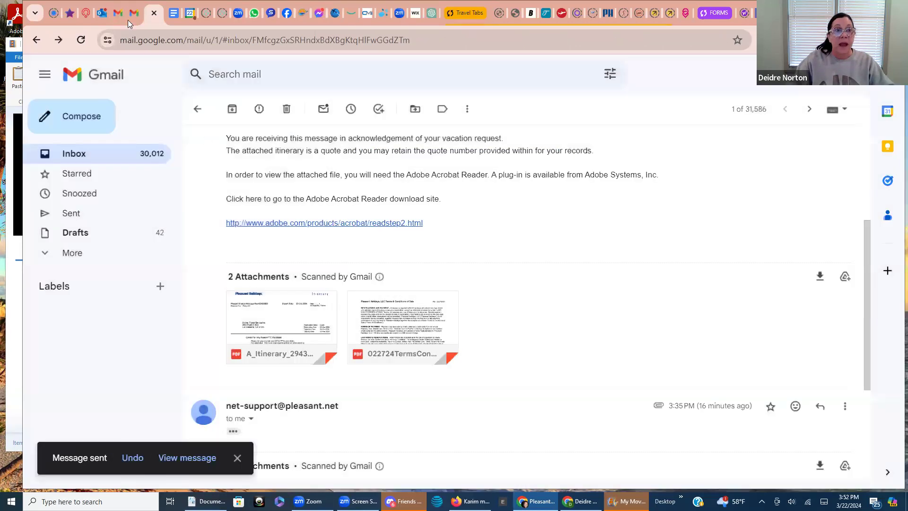
Reload the Gmail inbox to check for the new quote email
{"action": "left_click", "coordinate": [102, 155]}
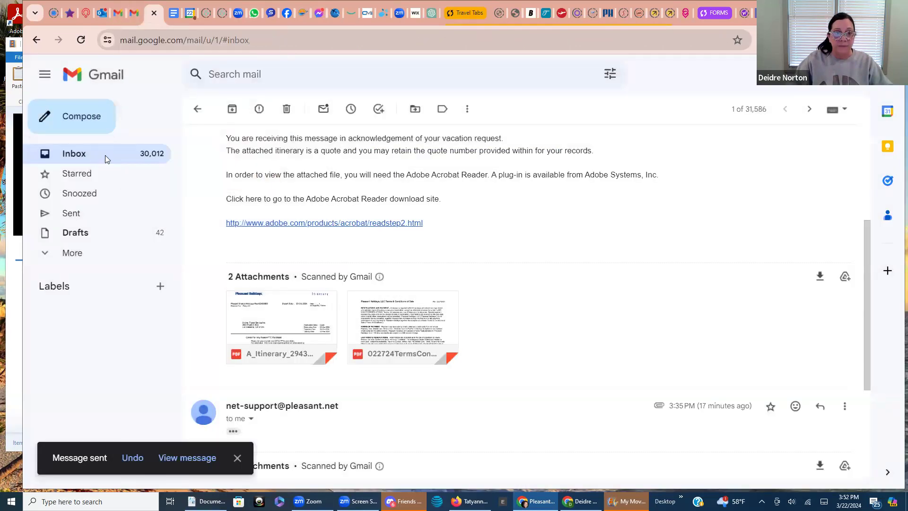
{"action": "left_click", "coordinate": [81, 40]}
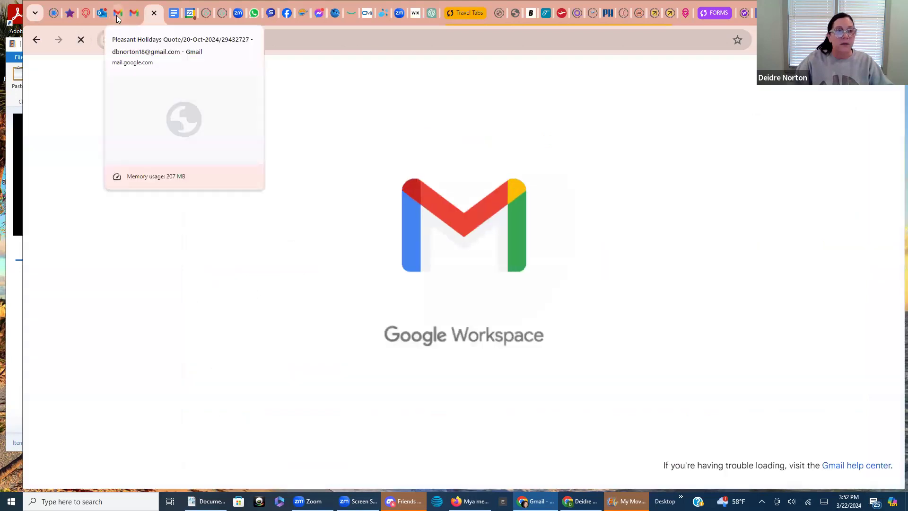
{"action": "left_click", "coordinate": [117, 15]}
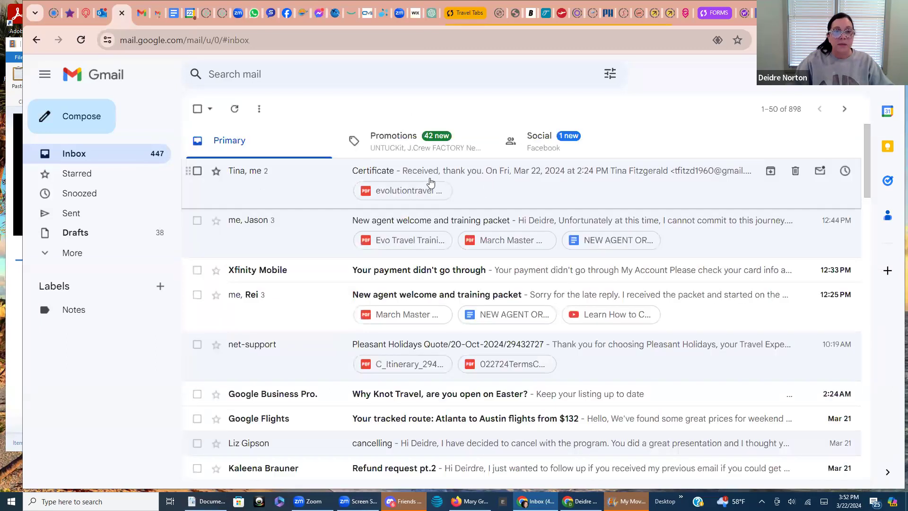
{"action": "left_click", "coordinate": [81, 40]}
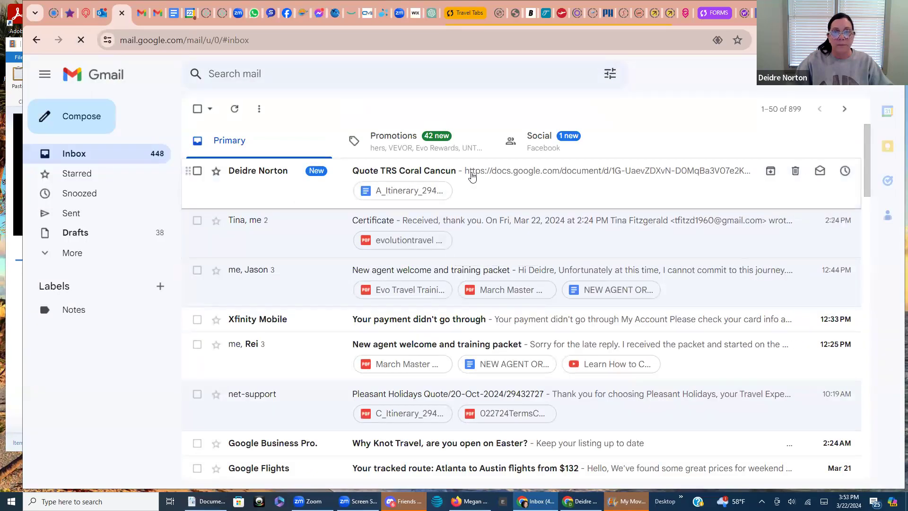
Open the 'Quote TRS Coral Cancun' email and its A_Itinerary attachment
{"action": "left_click", "coordinate": [472, 176]}
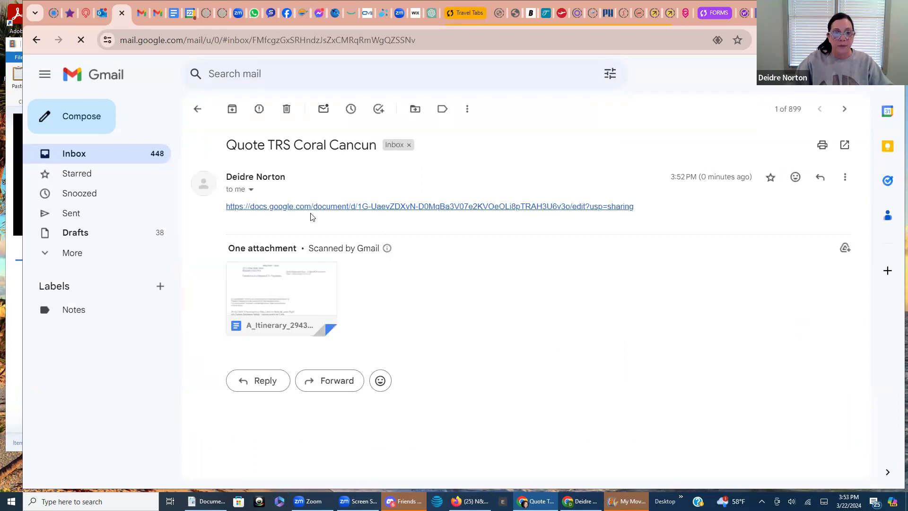
{"action": "mouse_move", "coordinate": [300, 280]}
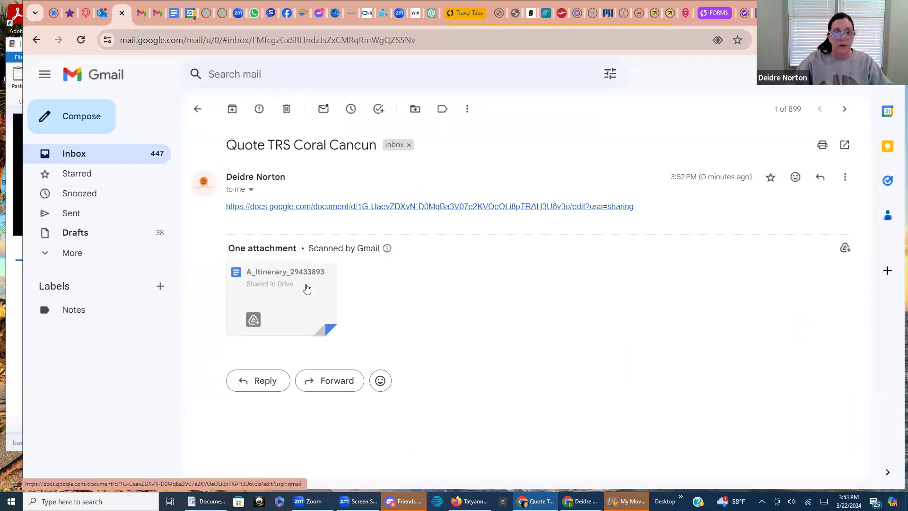
{"action": "left_click", "coordinate": [307, 288]}
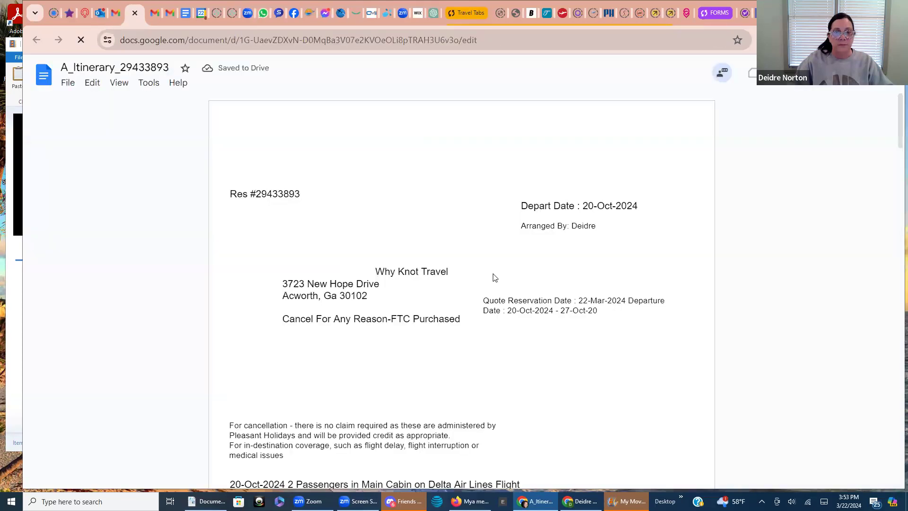
{"action": "scroll", "coordinate": [496, 291], "scroll_direction": "down", "scroll_amount": 4}
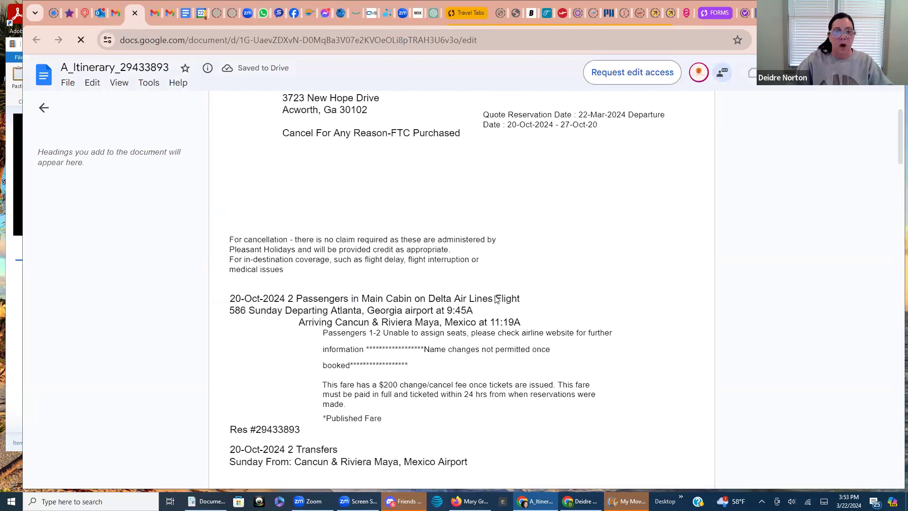
{"action": "scroll", "coordinate": [496, 303], "scroll_direction": "down", "scroll_amount": 15}
{"action": "scroll", "coordinate": [492, 308], "scroll_direction": "down", "scroll_amount": 4}
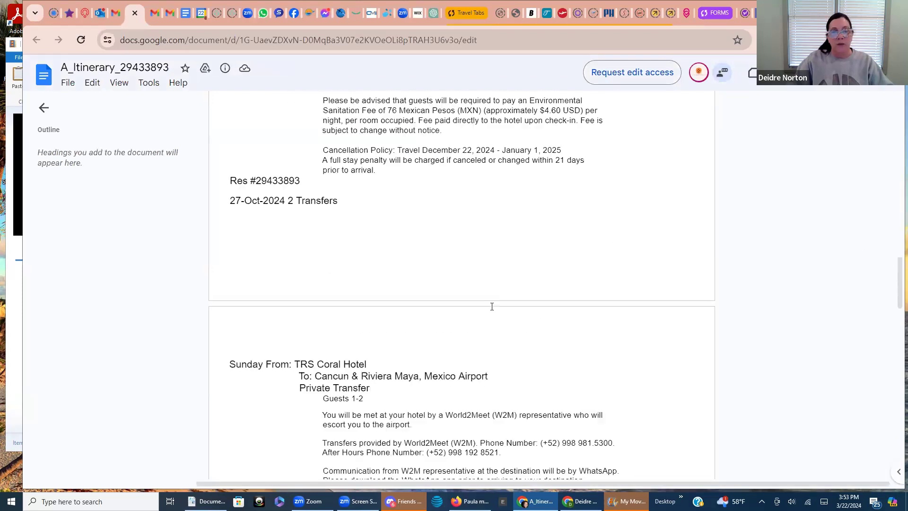
{"action": "scroll", "coordinate": [491, 306], "scroll_direction": "down", "scroll_amount": 12}
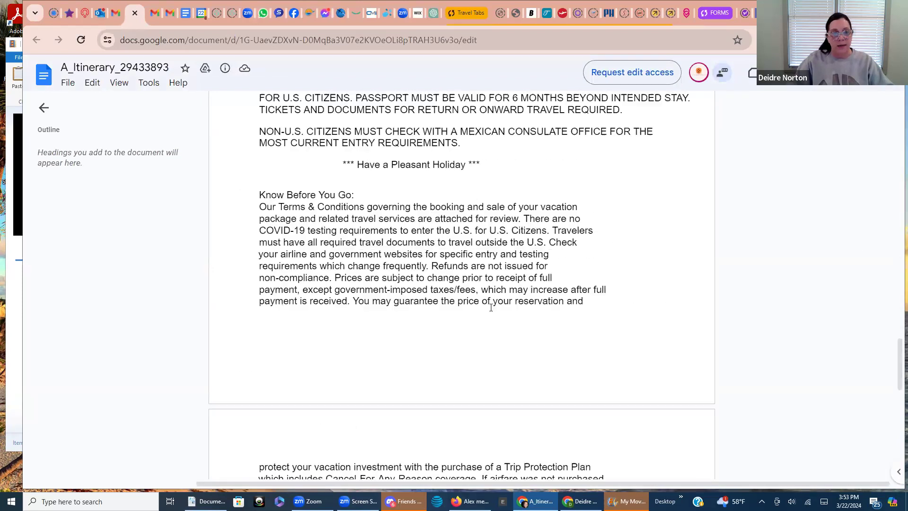
{"action": "scroll", "coordinate": [491, 308], "scroll_direction": "down", "scroll_amount": 7}
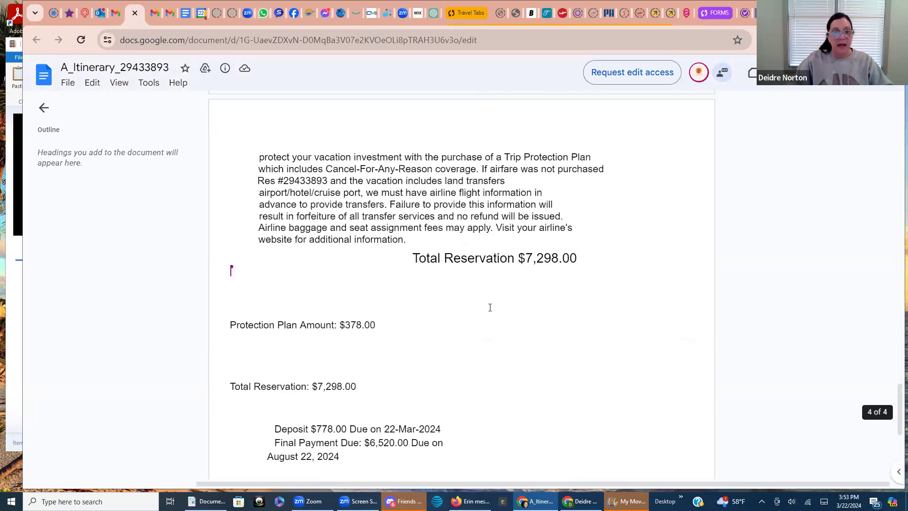
{"action": "scroll", "coordinate": [475, 304], "scroll_direction": "up", "scroll_amount": 20}
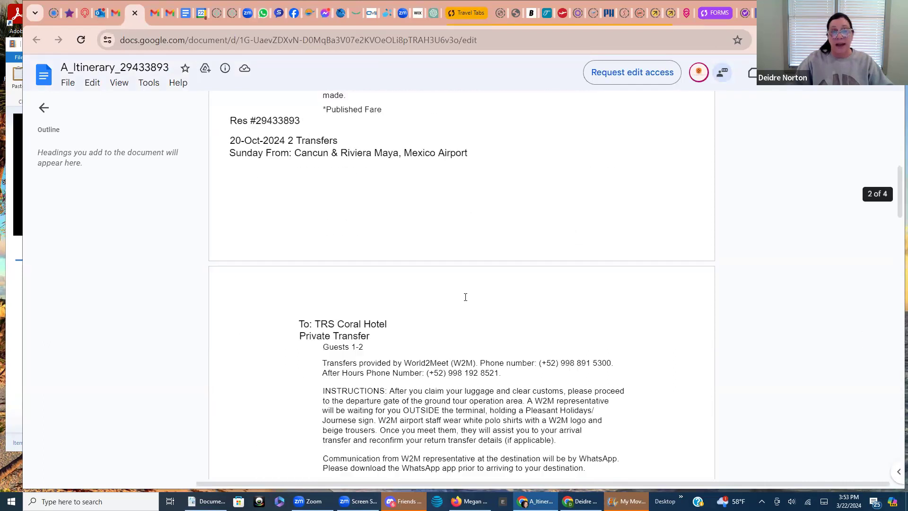
{"action": "scroll", "coordinate": [442, 269], "scroll_direction": "up", "scroll_amount": 15}
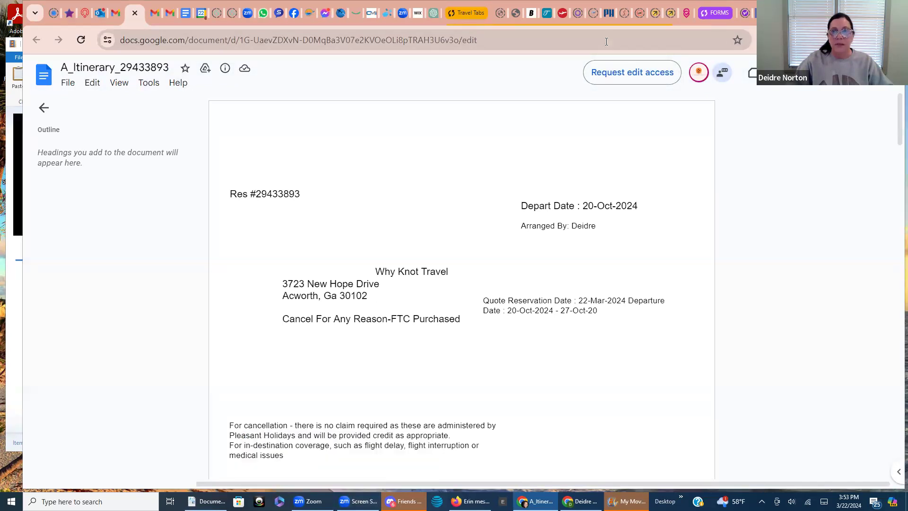
{"action": "left_click", "coordinate": [609, 13]}
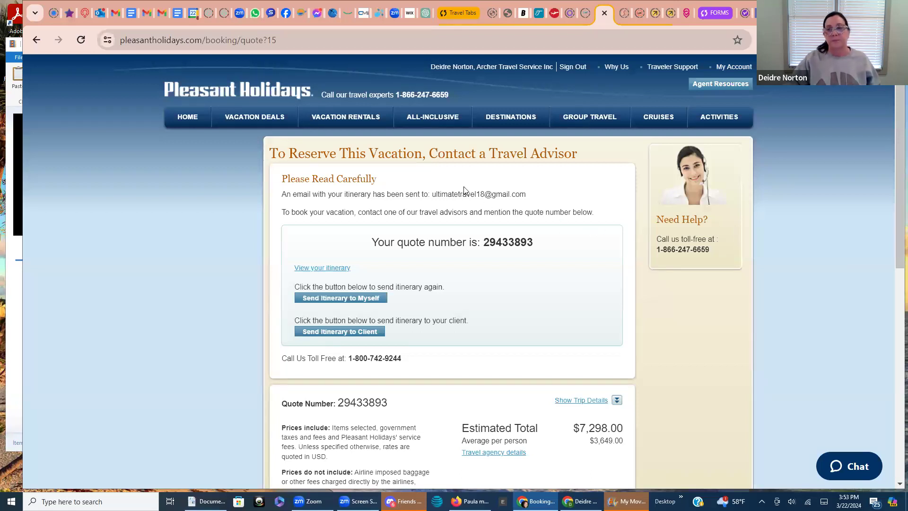
{"action": "scroll", "coordinate": [477, 244], "scroll_direction": "down", "scroll_amount": 2}
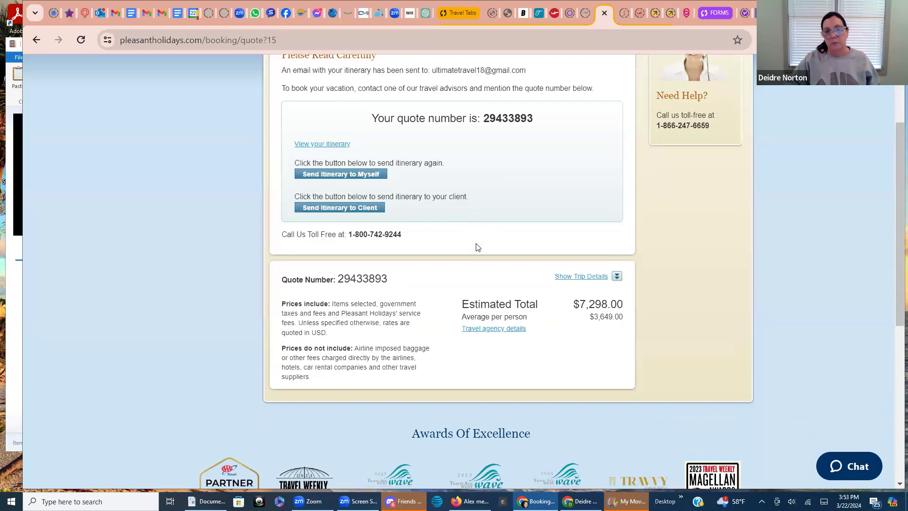
{"action": "scroll", "coordinate": [478, 247], "scroll_direction": "up", "scroll_amount": 1}
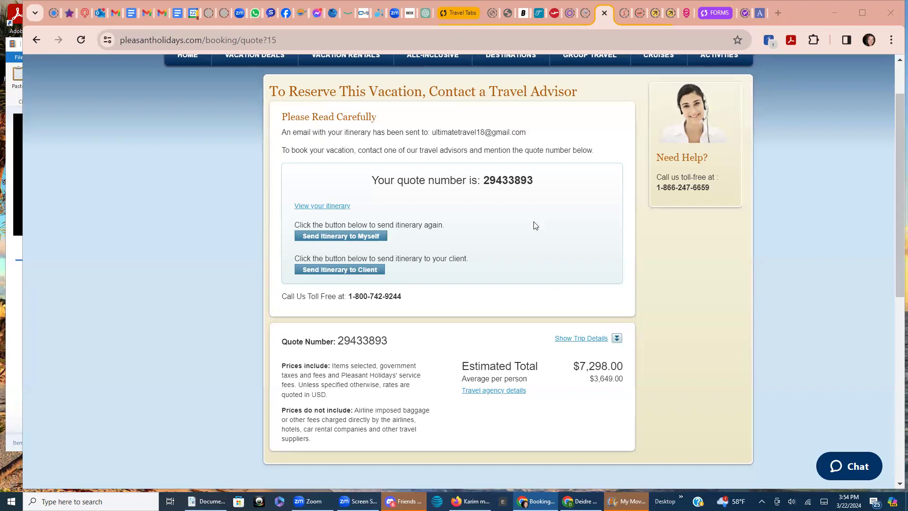
{"action": "key", "text": "XF86AudioLowerVolume"}
{"action": "key", "text": "XF86AudioLowerVolume"}
{"action": "key", "text": "XF86AudioLowerVolume"}
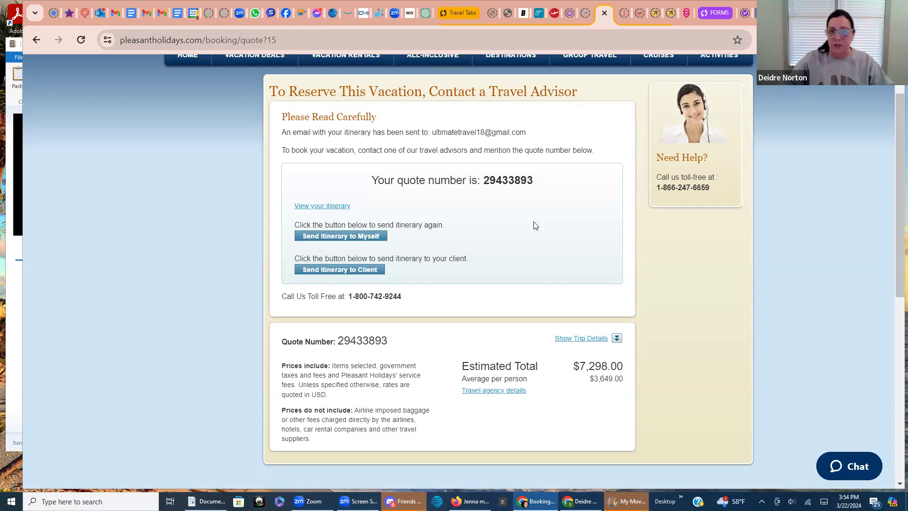
{"action": "scroll", "coordinate": [546, 249], "scroll_direction": "up", "scroll_amount": 2}
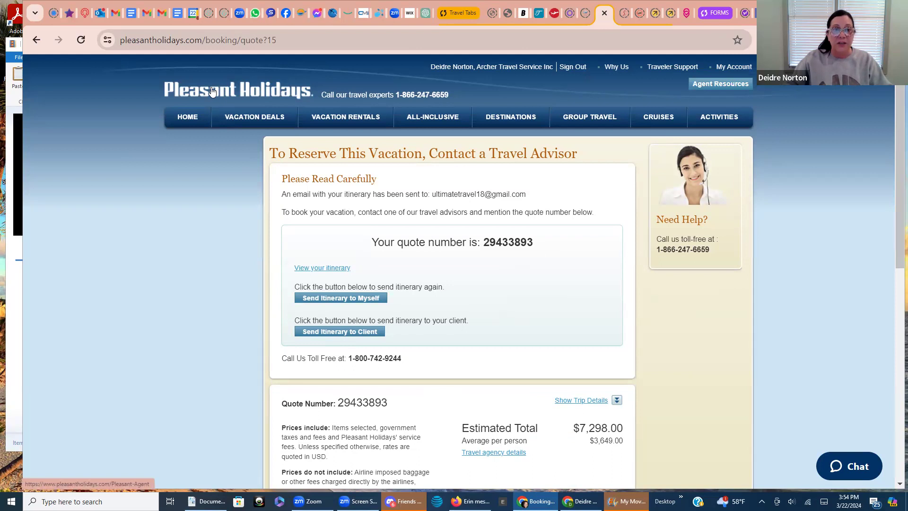
{"action": "scroll", "coordinate": [532, 331], "scroll_direction": "down", "scroll_amount": 5}
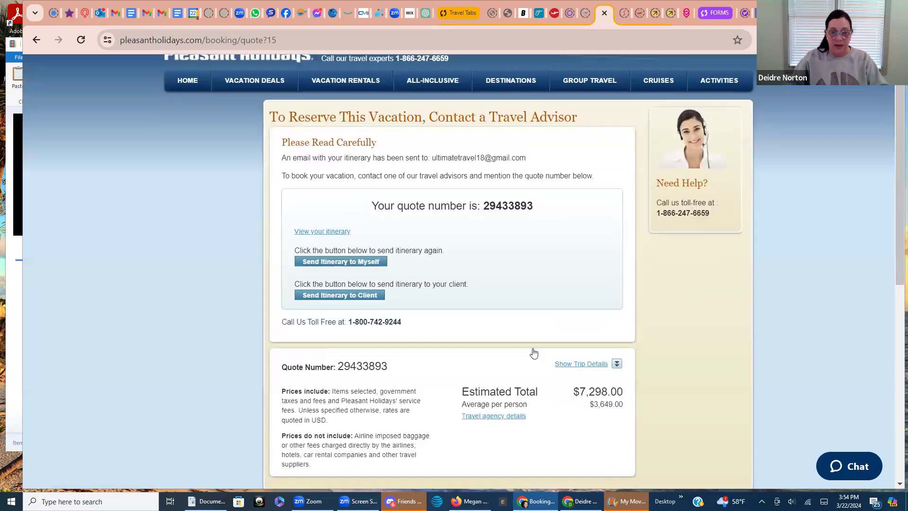
{"action": "scroll", "coordinate": [520, 340], "scroll_direction": "up", "scroll_amount": 5}
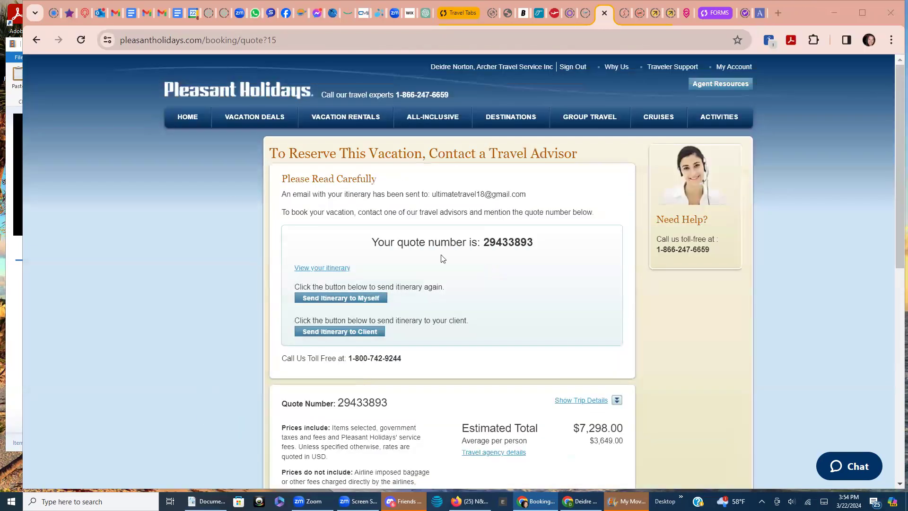
List all eight Pleasant Holidays bookings, expand the newest Mexico quote, then return to the itinerary
{"action": "left_click", "coordinate": [185, 91]}
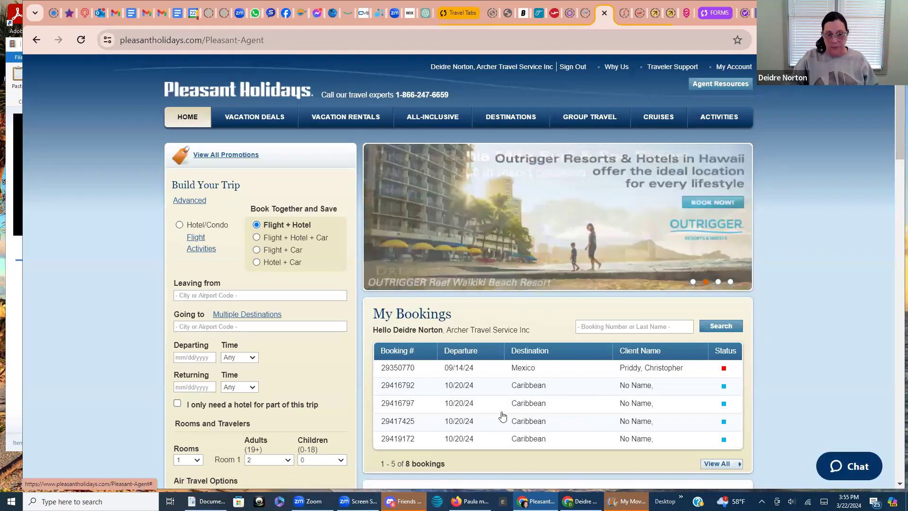
{"action": "scroll", "coordinate": [520, 412], "scroll_direction": "down", "scroll_amount": 1}
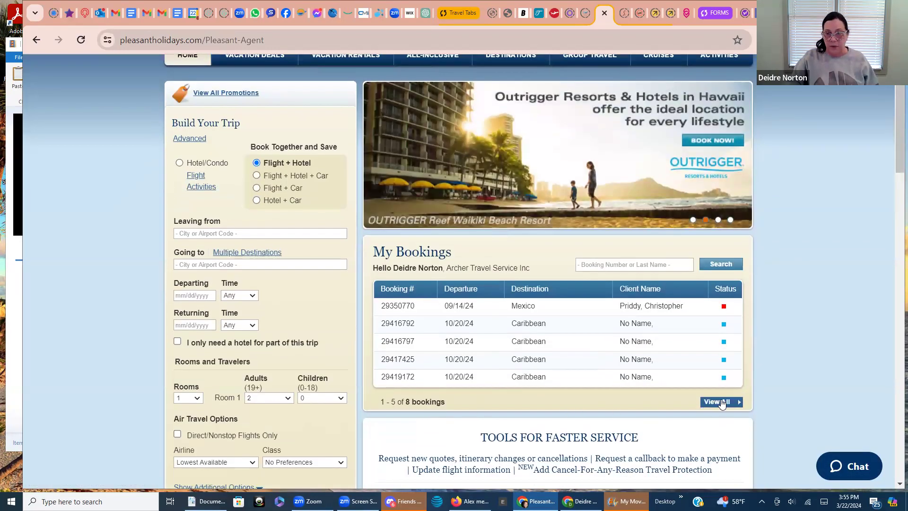
{"action": "left_click", "coordinate": [722, 403]}
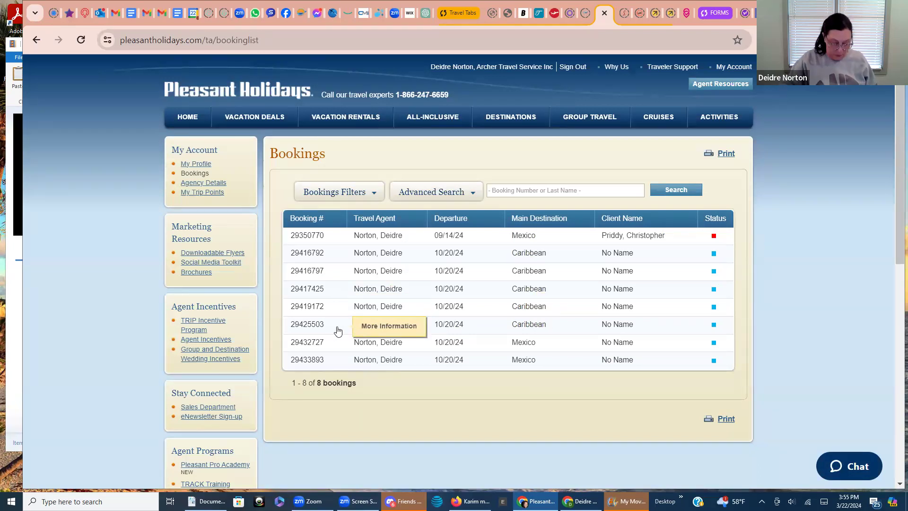
{"action": "left_click", "coordinate": [316, 362]}
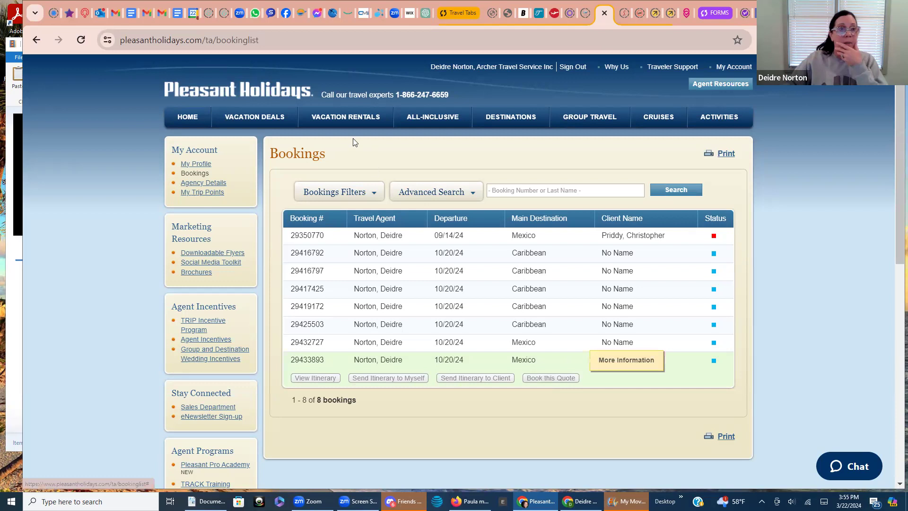
{"action": "left_click", "coordinate": [132, 14]}
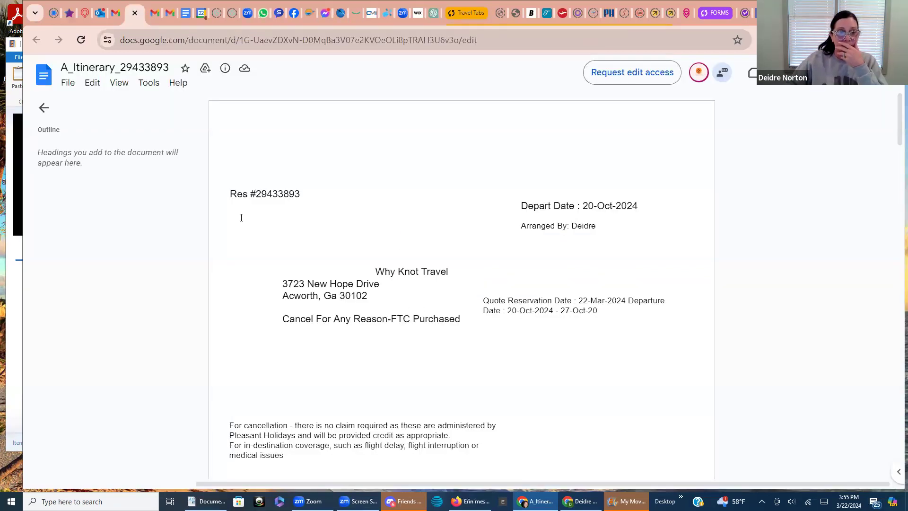
Atop the editable itinerary, add a quote-only disclaimer: prices and availability change until booking is secured
{"action": "left_click", "coordinate": [135, 14]}
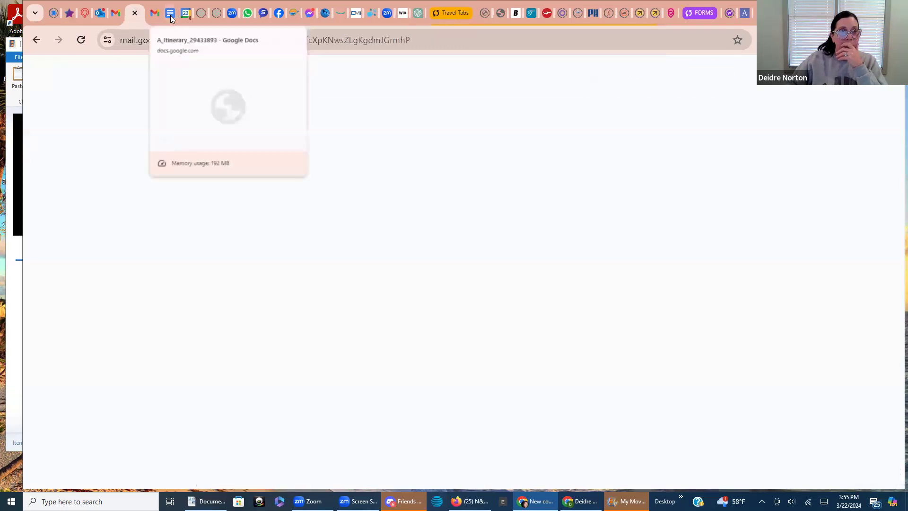
{"action": "left_click", "coordinate": [170, 15]}
{"action": "scroll", "coordinate": [352, 293], "scroll_direction": "up", "scroll_amount": 9}
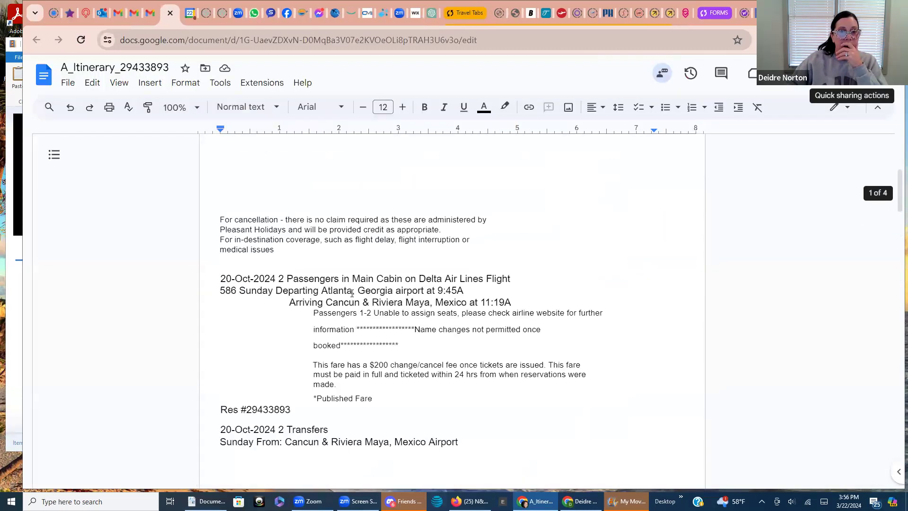
{"action": "left_click", "coordinate": [226, 176]}
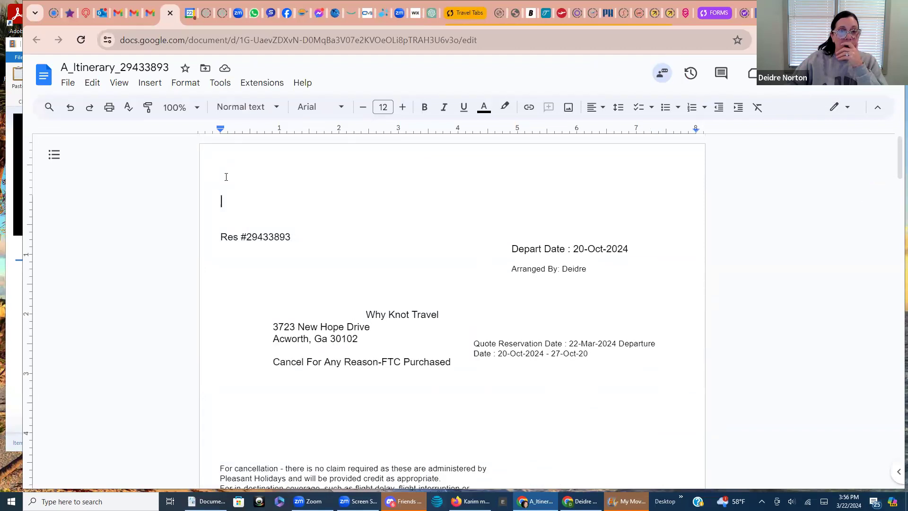
{"action": "type", "text": "Th"}
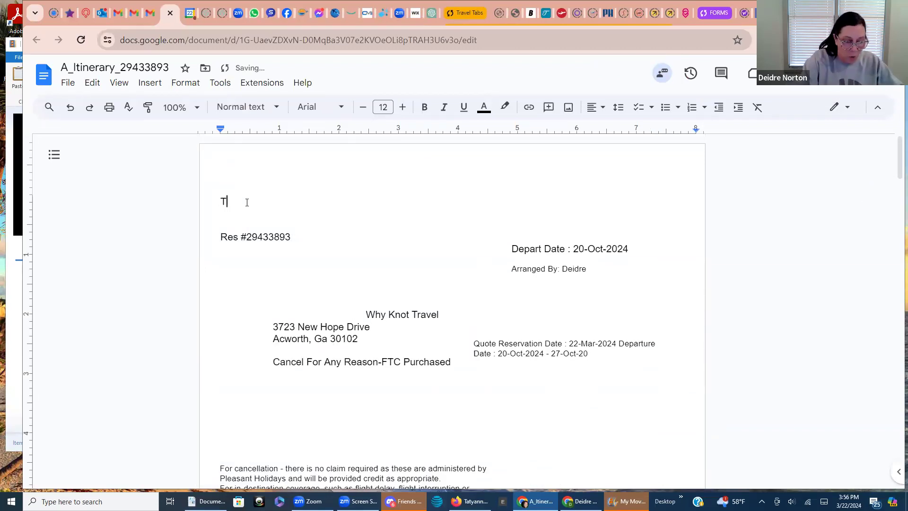
{"action": "key", "text": "BackSpace"}
{"action": "type", "text": "hi"}
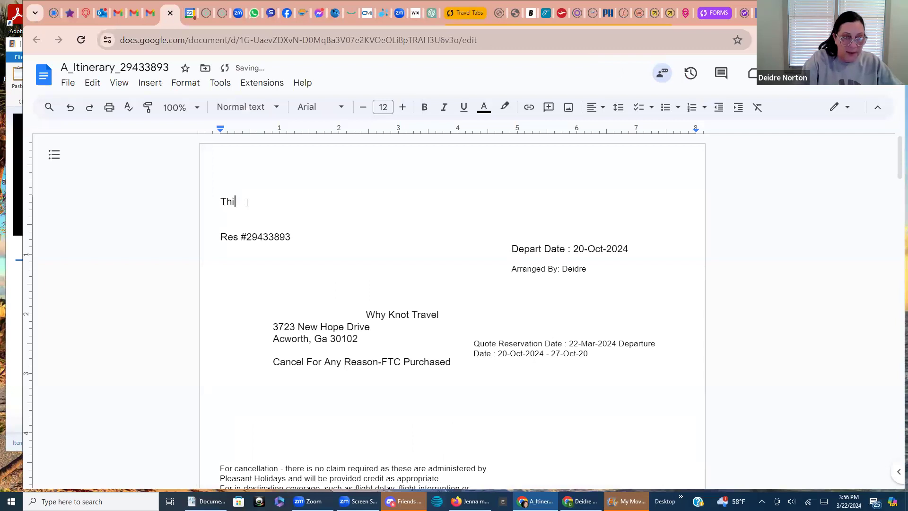
{"action": "type", "text": "s is a q"}
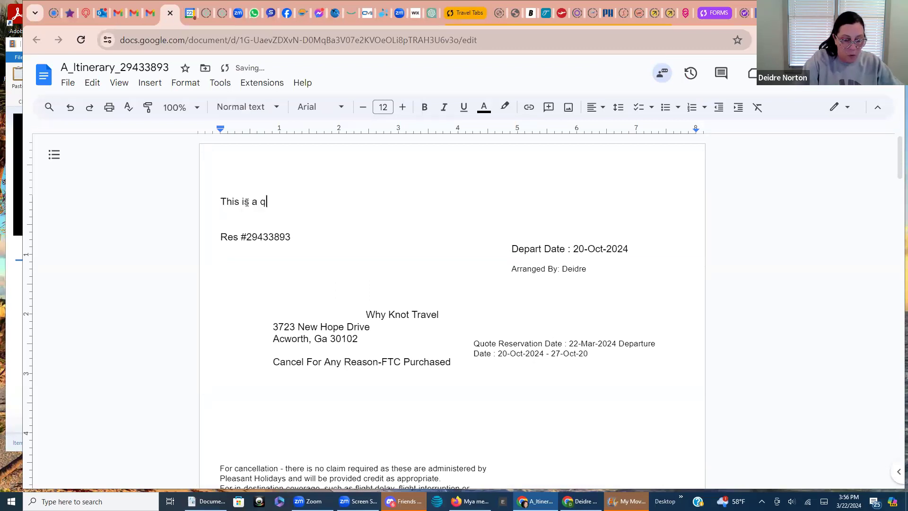
{"action": "type", "text": "uote only, prices and avail"}
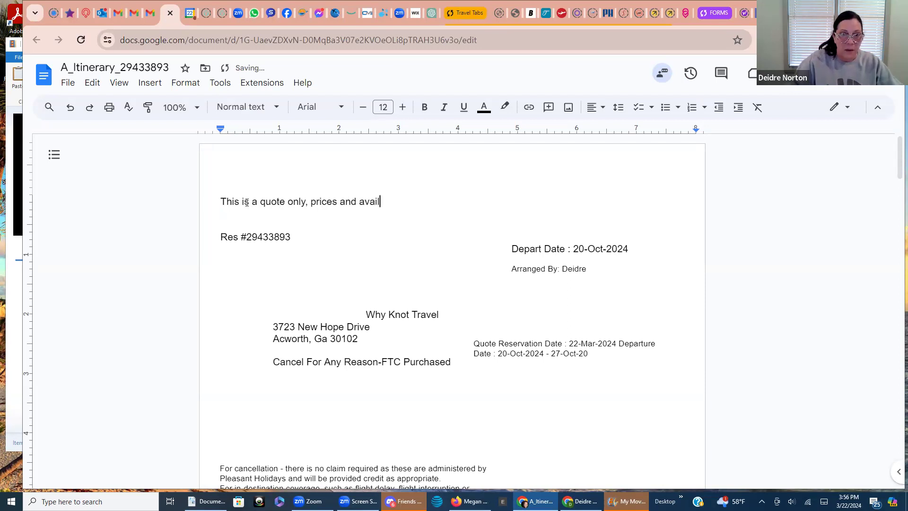
{"action": "type", "text": "ability "}
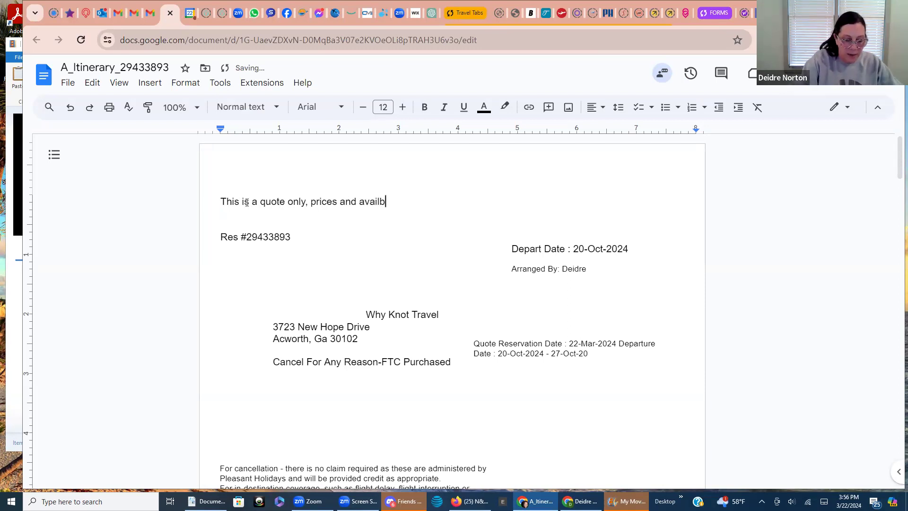
{"action": "type", "text": "are subject to change until booking is ecured with a deposit!!!!"}
Correct the misspelled 'ecured' to 'secured' with the spelling suggestion
{"action": "left_click", "coordinate": [589, 201]}
{"action": "right_click", "coordinate": [589, 202]}
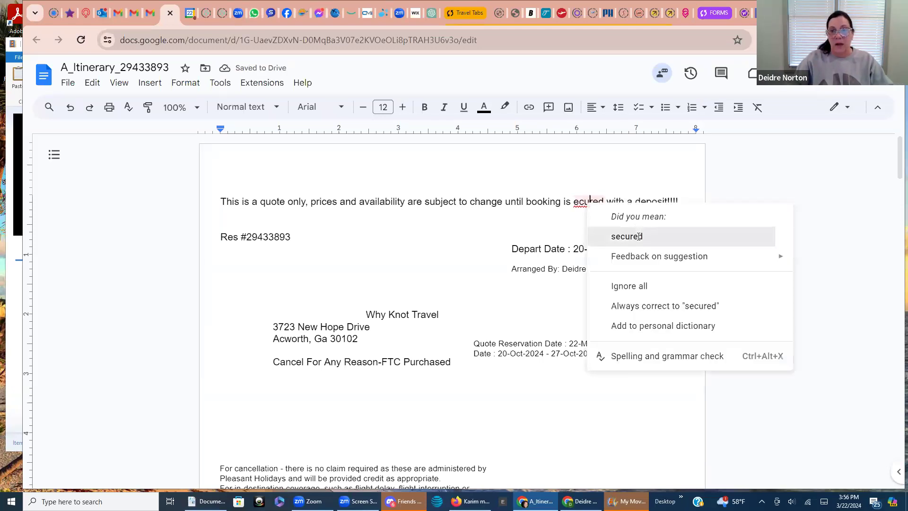
{"action": "left_click", "coordinate": [639, 236]}
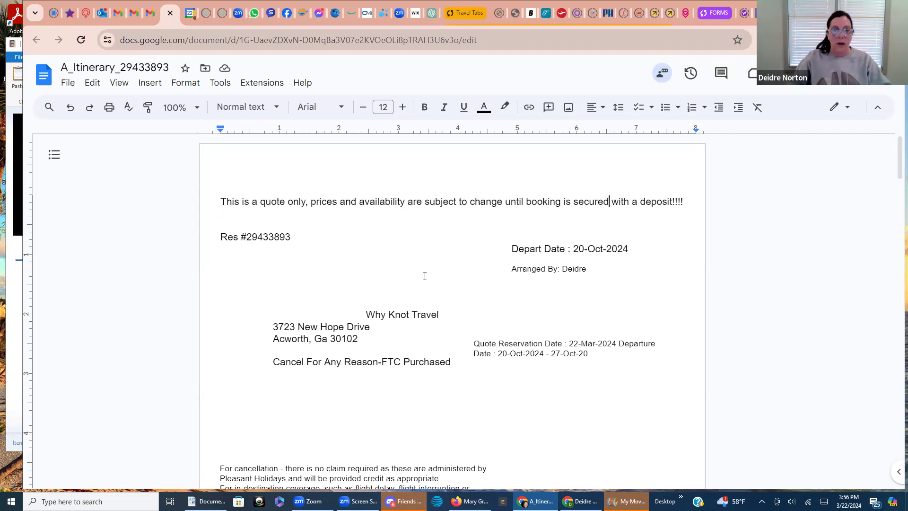
Add the agency's phone number and e-mail address after the Why Knot Travel header line
{"action": "left_click", "coordinate": [460, 316]}
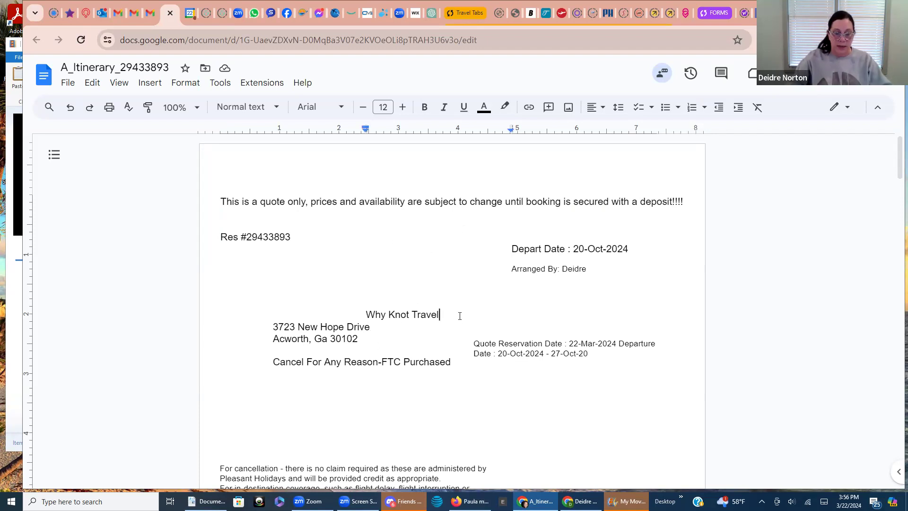
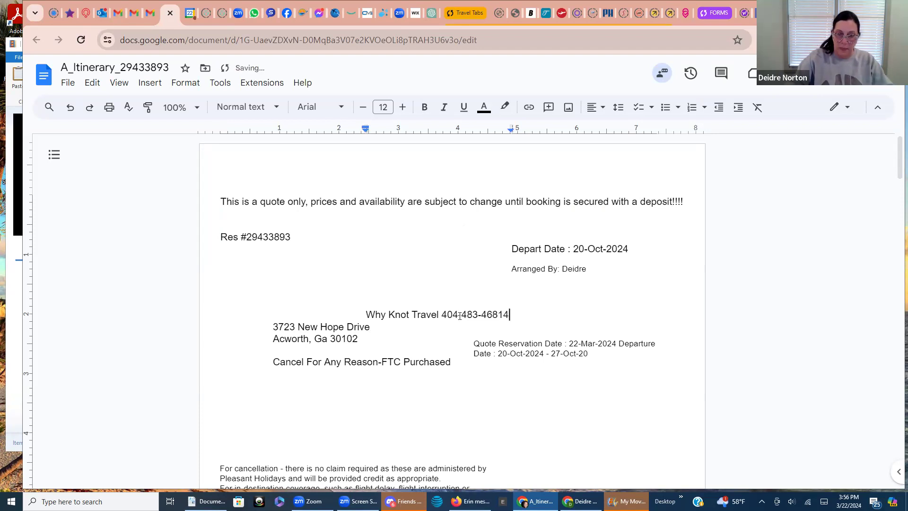
{"action": "key", "text": "BackSpace"}
{"action": "key", "text": "BackSpace"}
{"action": "key", "text": "BackSpace"}
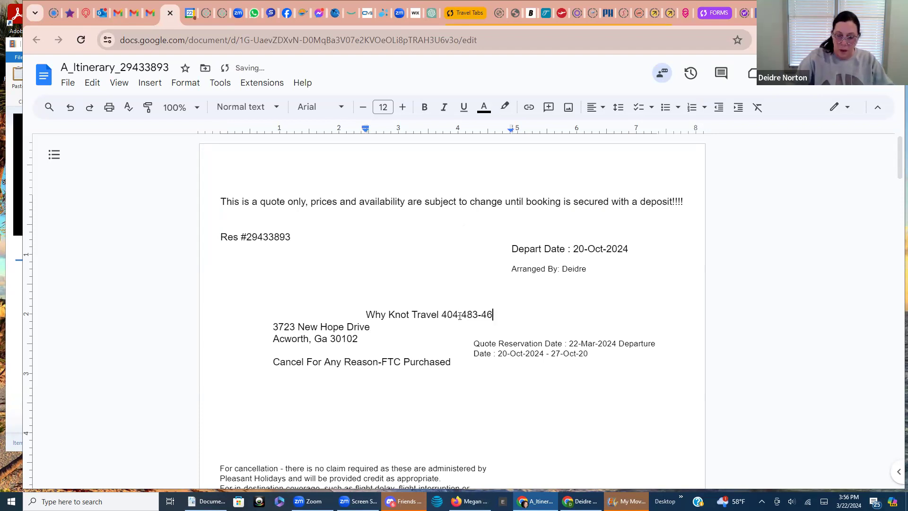
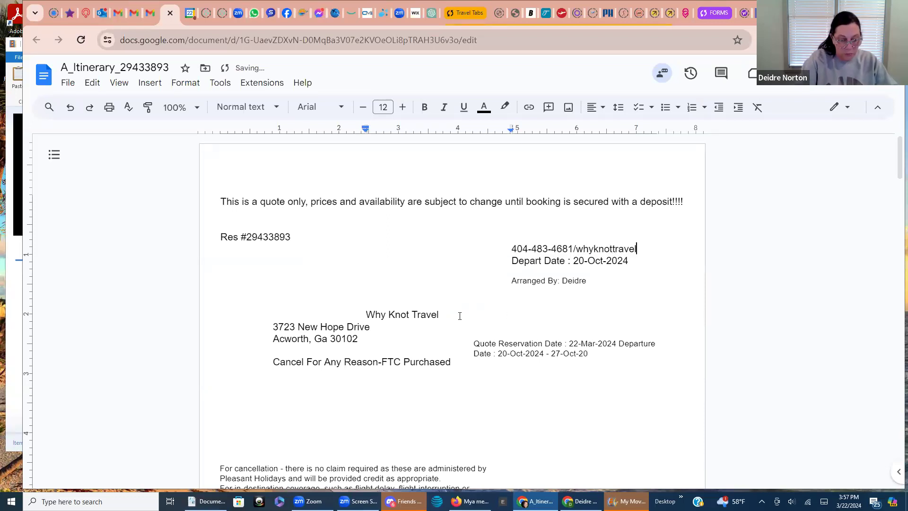
{"action": "key", "text": "Return"}
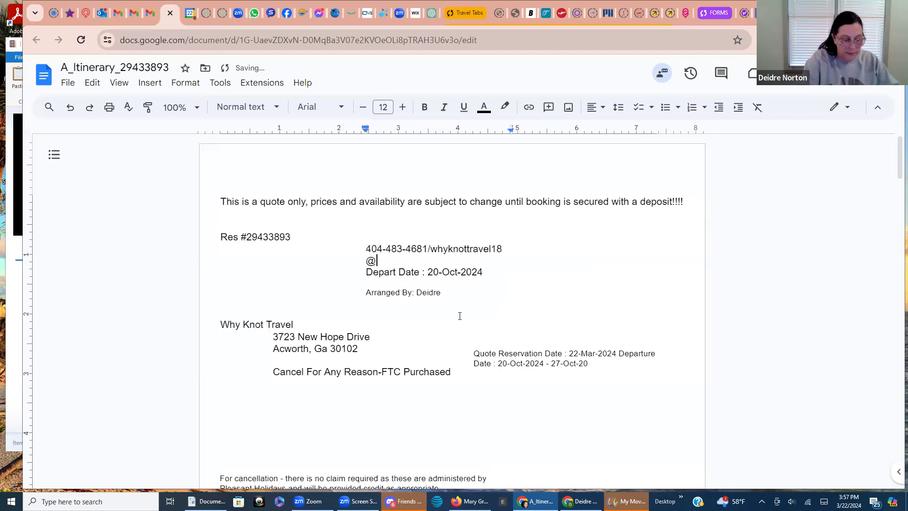
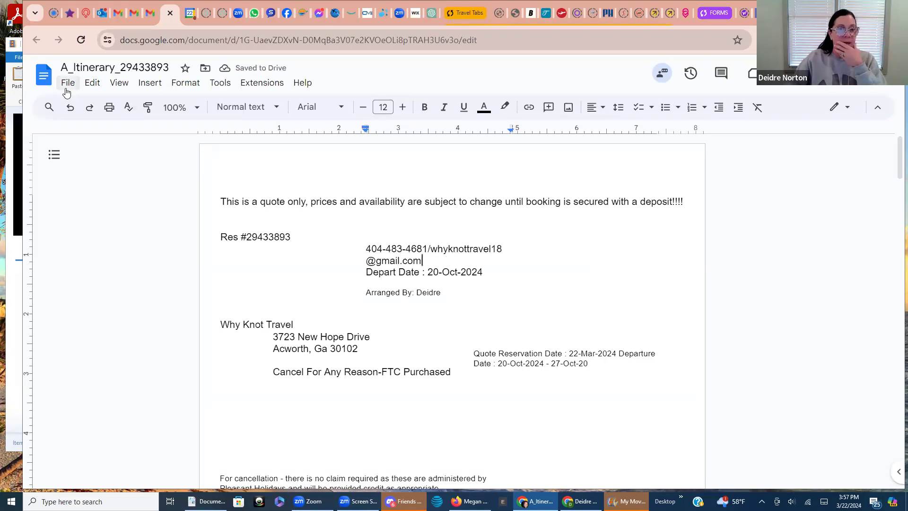
{"action": "left_click", "coordinate": [44, 75]}
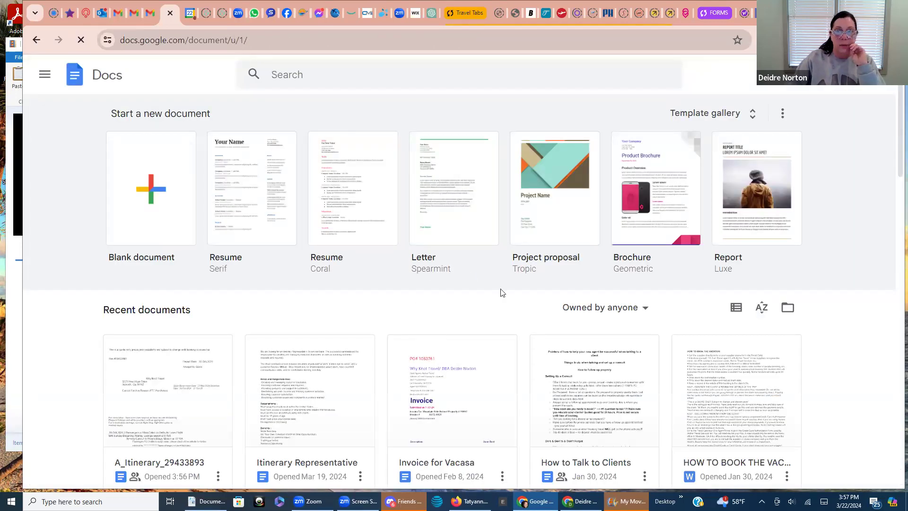
Switch to the Pleasant Holidays tab showing the bookings list
{"action": "left_click", "coordinate": [607, 19]}
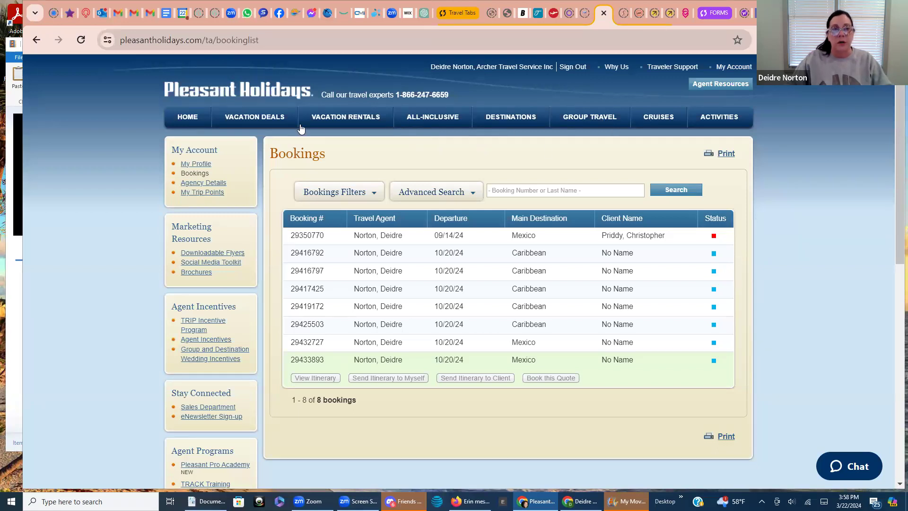
Open the Vacation Deals page and scroll down to the Caribbean section
{"action": "left_click", "coordinate": [255, 117]}
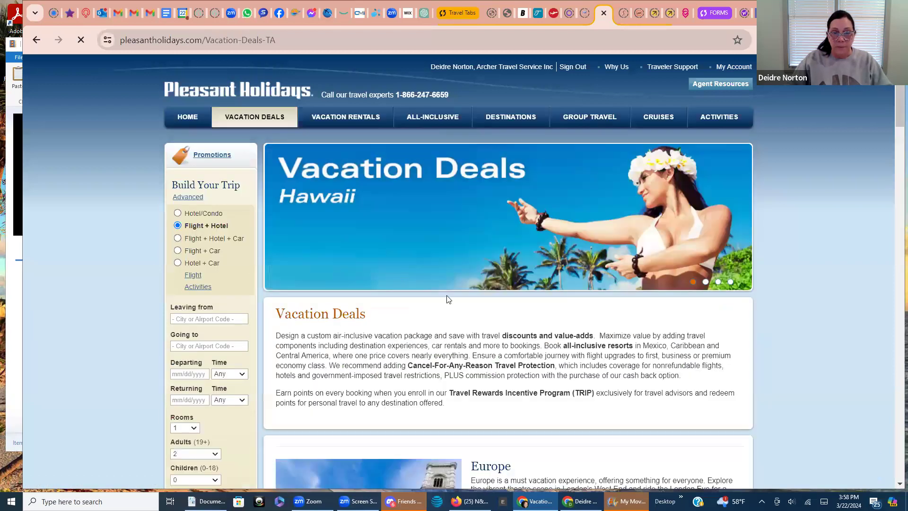
{"action": "scroll", "coordinate": [446, 299], "scroll_direction": "down", "scroll_amount": 5}
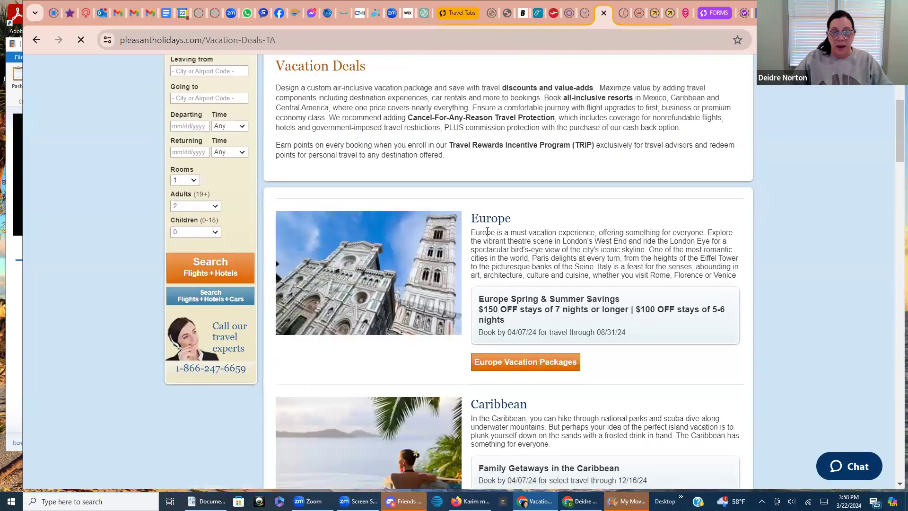
{"action": "scroll", "coordinate": [488, 232], "scroll_direction": "down", "scroll_amount": 3}
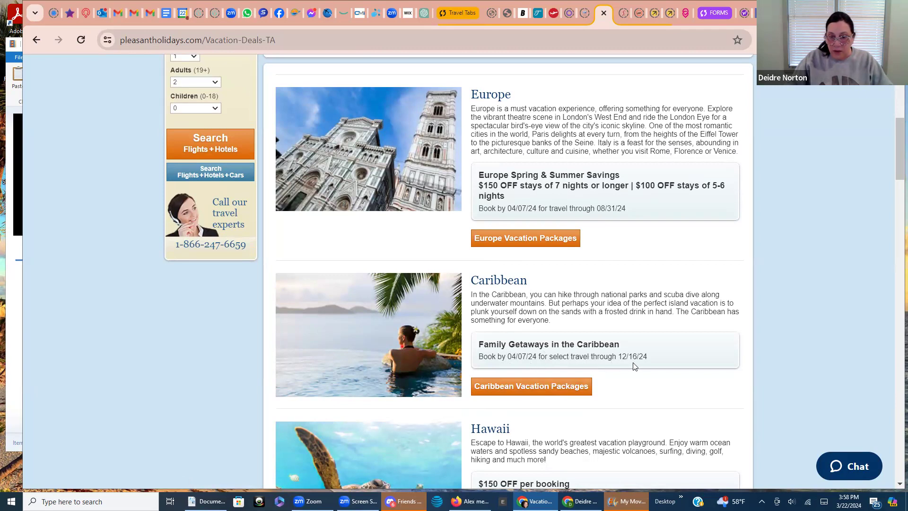
Browse the Caribbean Vacation Packages island deals, including Family Getaways in the Caribbean
{"action": "left_click", "coordinate": [505, 387]}
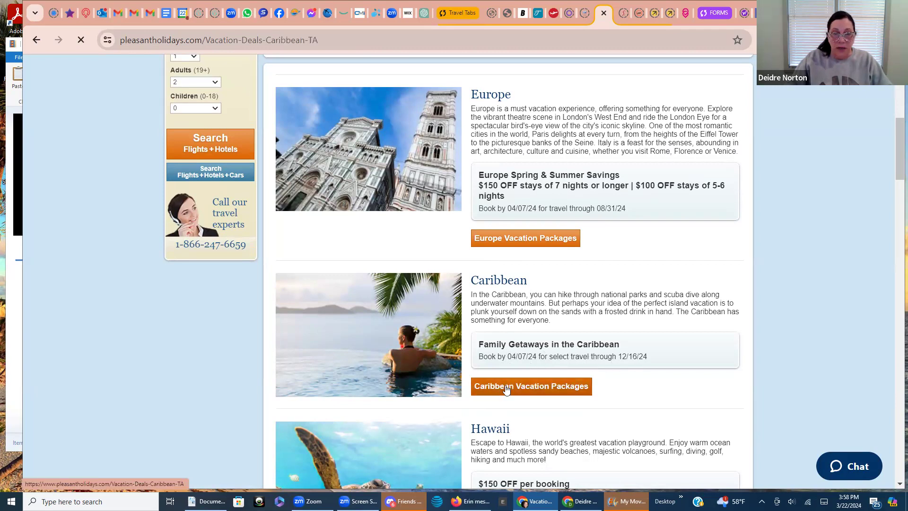
{"action": "scroll", "coordinate": [470, 363], "scroll_direction": "down", "scroll_amount": 5}
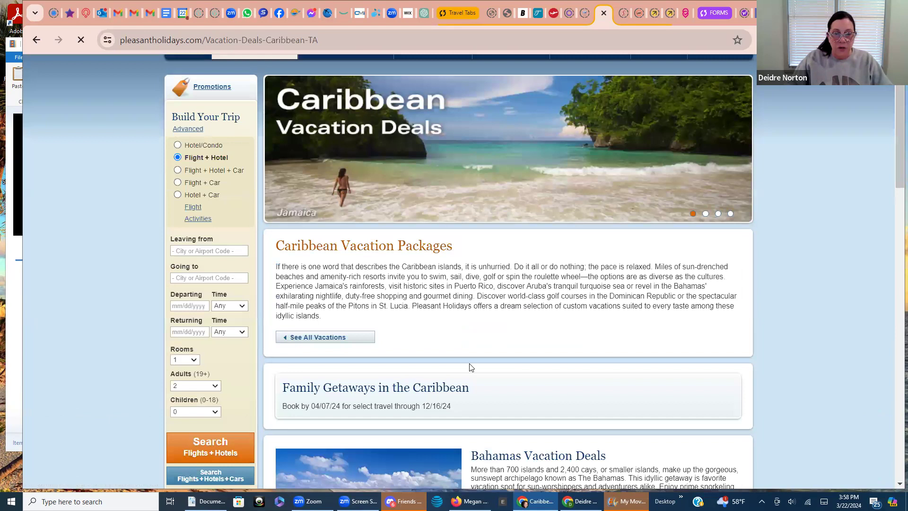
{"action": "scroll", "coordinate": [515, 351], "scroll_direction": "down", "scroll_amount": 3}
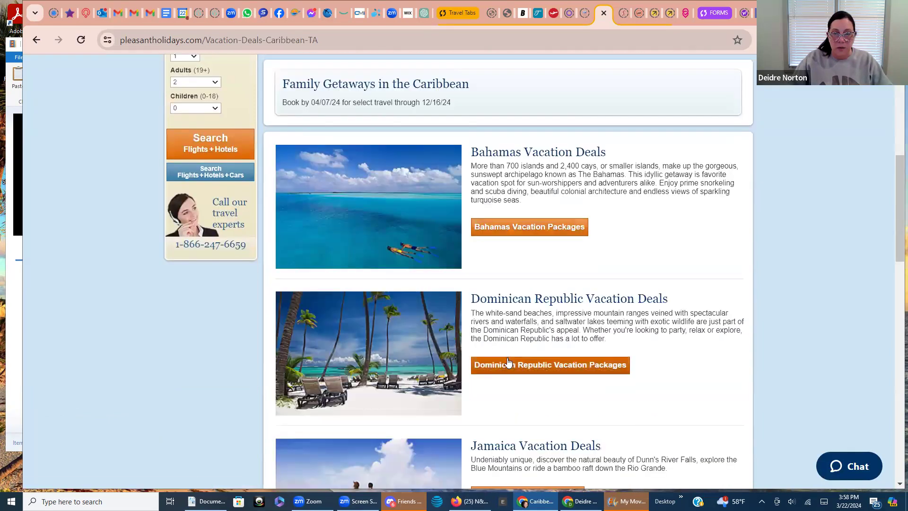
{"action": "scroll", "coordinate": [509, 364], "scroll_direction": "down", "scroll_amount": 3}
{"action": "scroll", "coordinate": [508, 365], "scroll_direction": "down", "scroll_amount": 7}
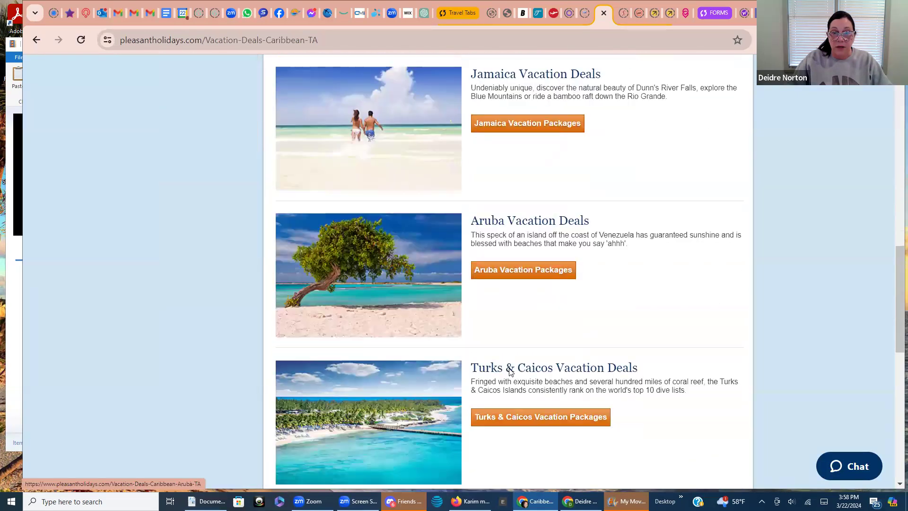
{"action": "scroll", "coordinate": [508, 377], "scroll_direction": "up", "scroll_amount": 1}
{"action": "scroll", "coordinate": [507, 377], "scroll_direction": "up", "scroll_amount": 15}
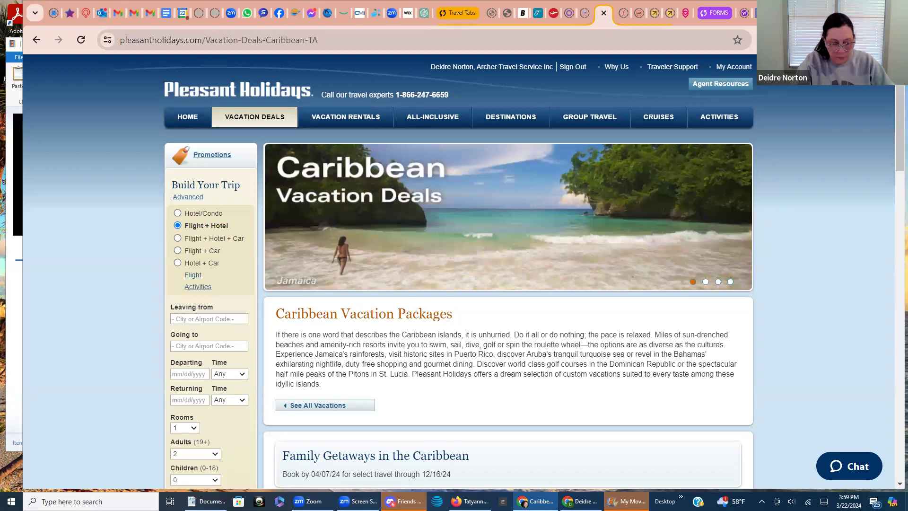
{"action": "type", "text": ".com"}
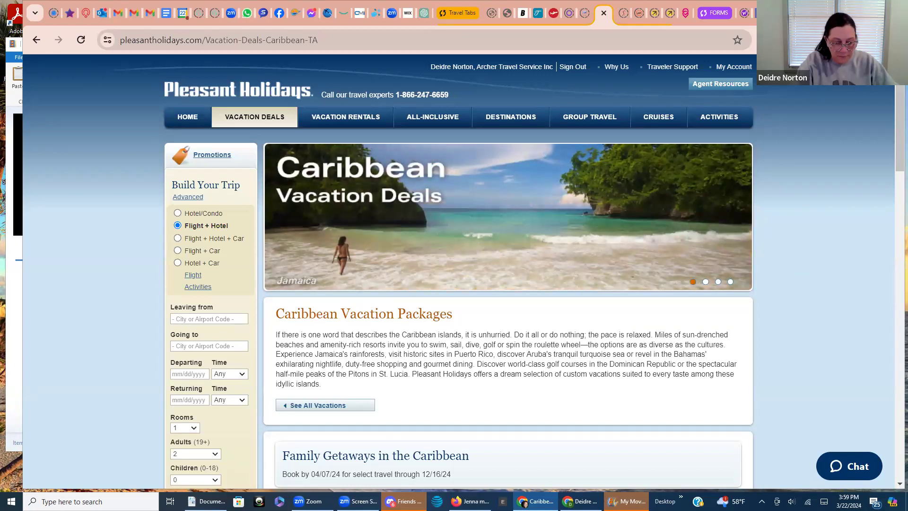